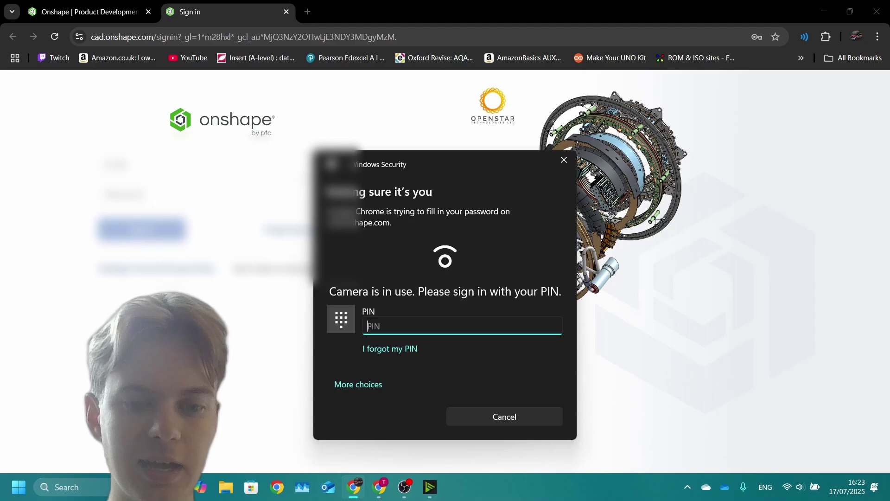
Step: Enter the Windows Security PIN to finish signing in to Onshape
text(1234)
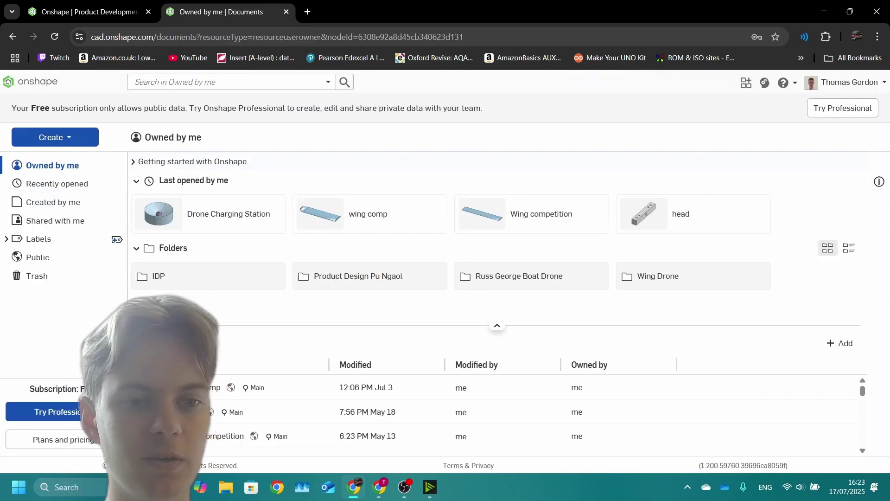
Step: Create a new document named 'Wing comp CUDS' and orbit its empty Part Studio 1
click(55, 137)
click(54, 158)
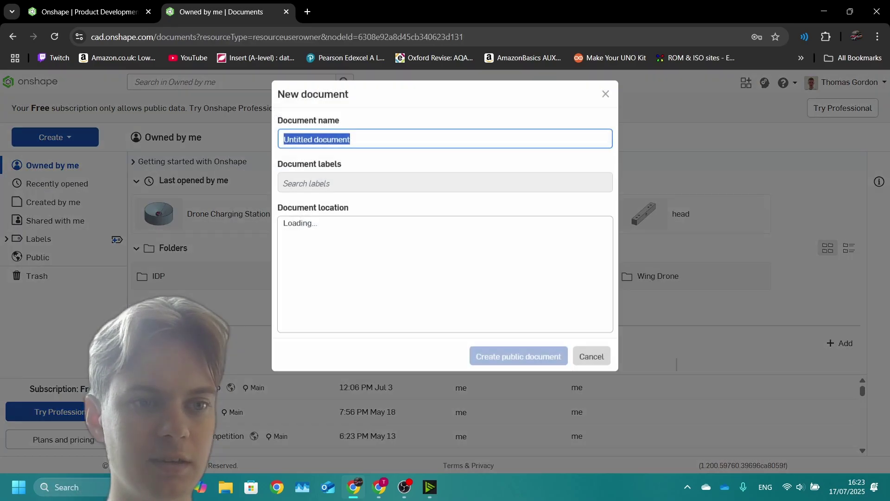
key(BackSpace)
text(Wing)
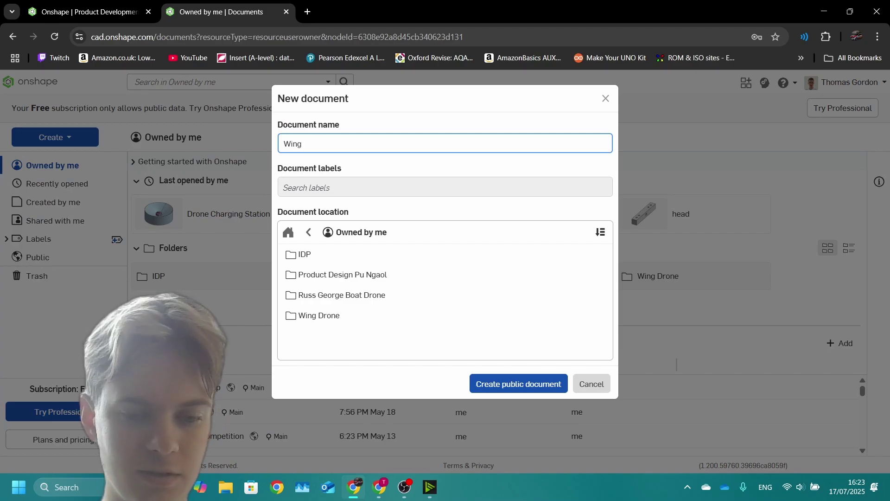
text( comp)
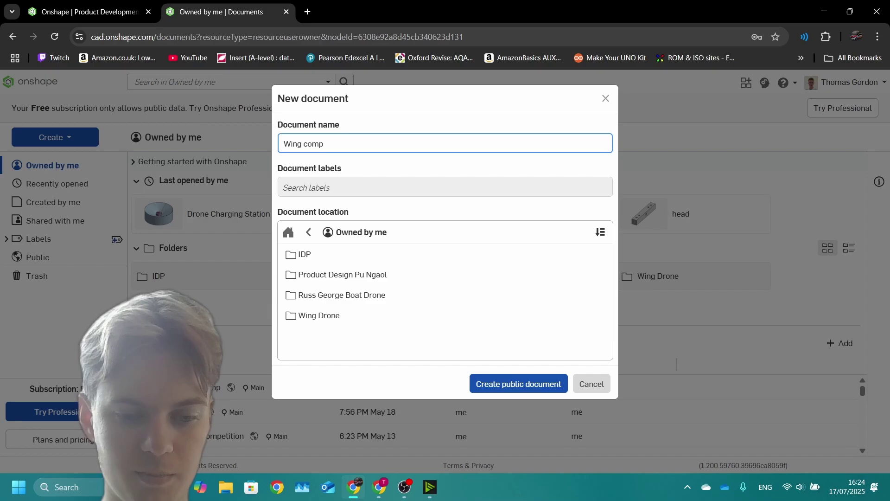
text( CUDS)
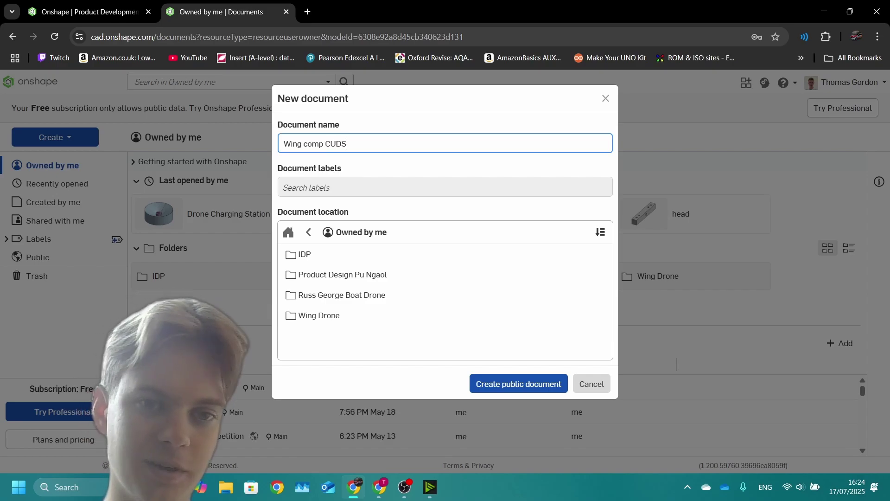
key(Return)
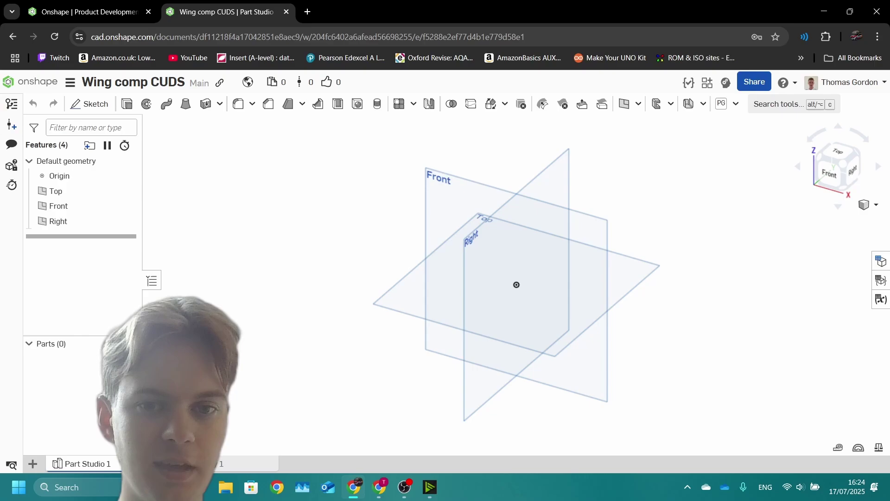
right_drag(519, 259, 568, 271)
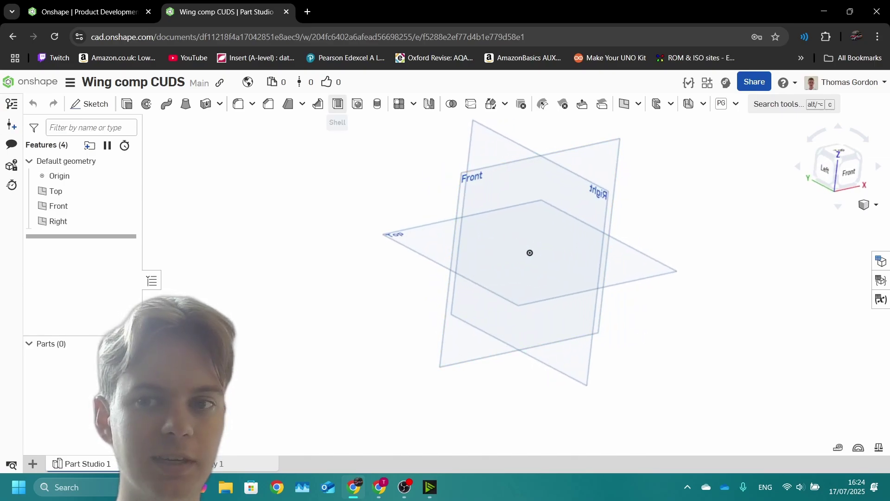
Step: In a new browser tab, search for 'bing' and go to the Microsoft Bing homepage
click(308, 11)
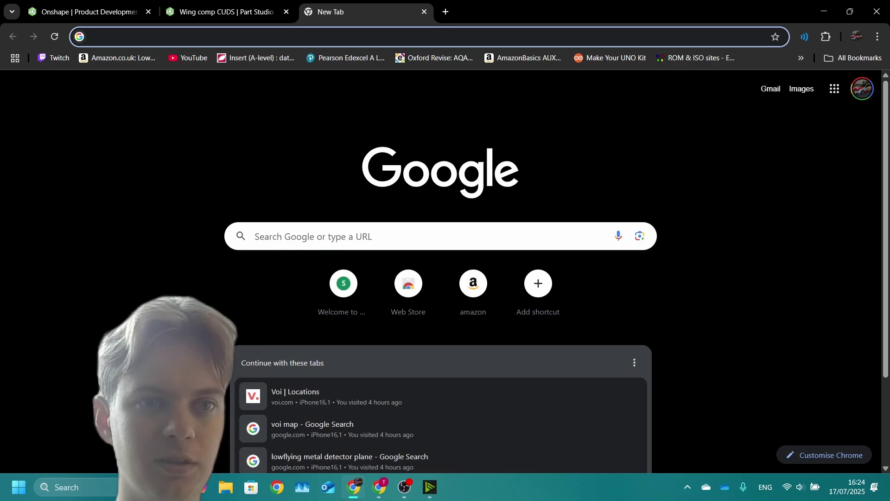
text(bing)
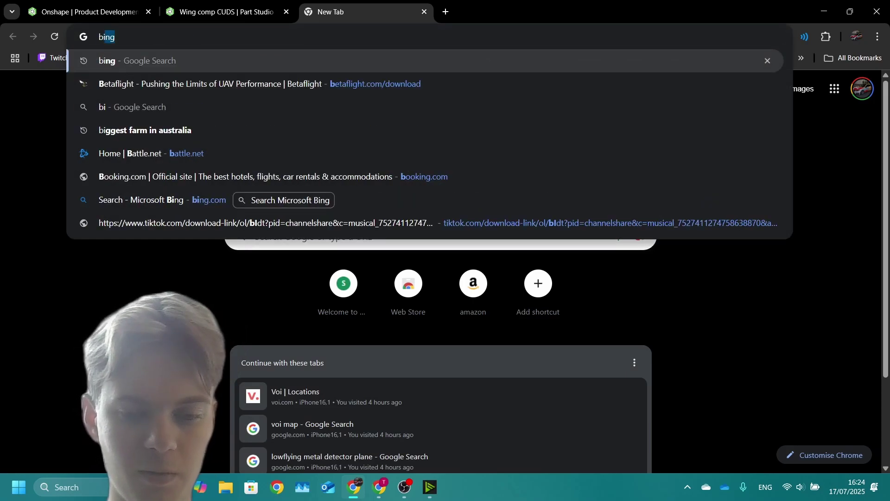
key(Return)
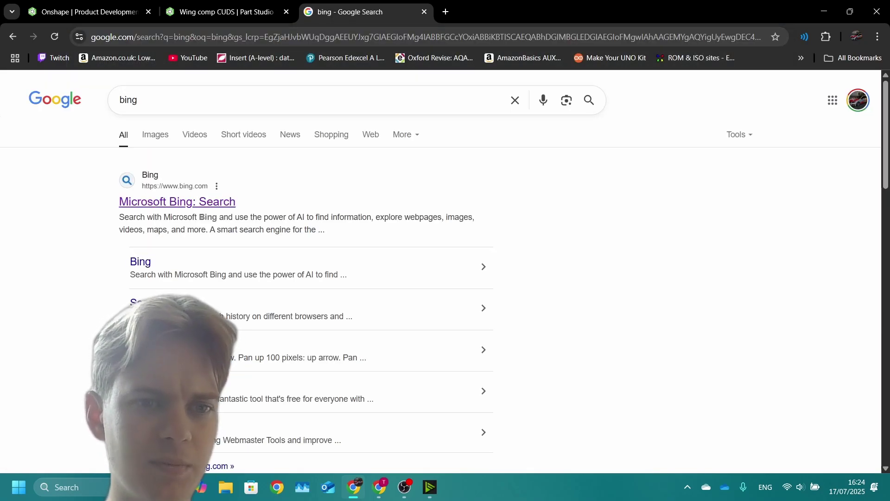
click(188, 203)
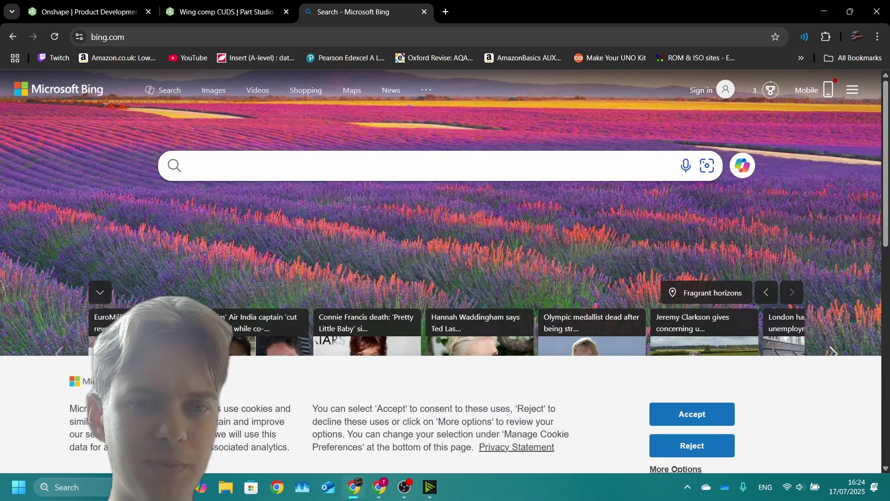
Step: Search Bing for 'air foil tools' and open the Airfoil Tools website
click(187, 166)
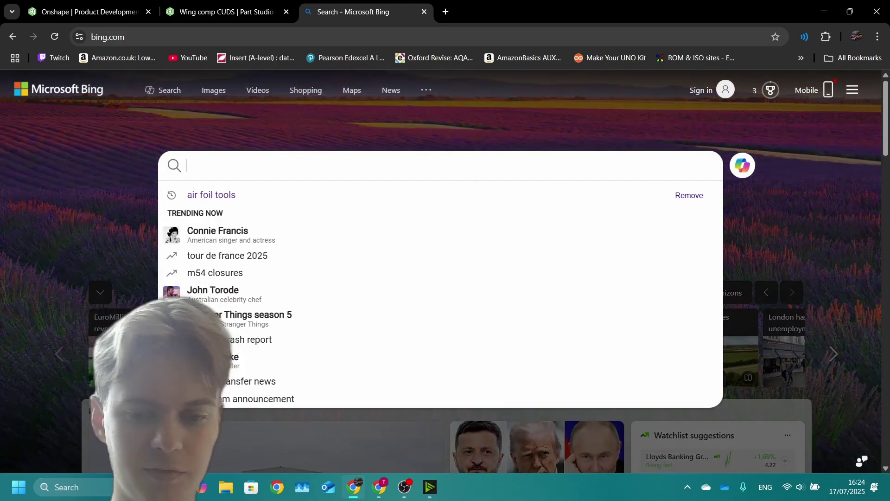
text(air foil tools)
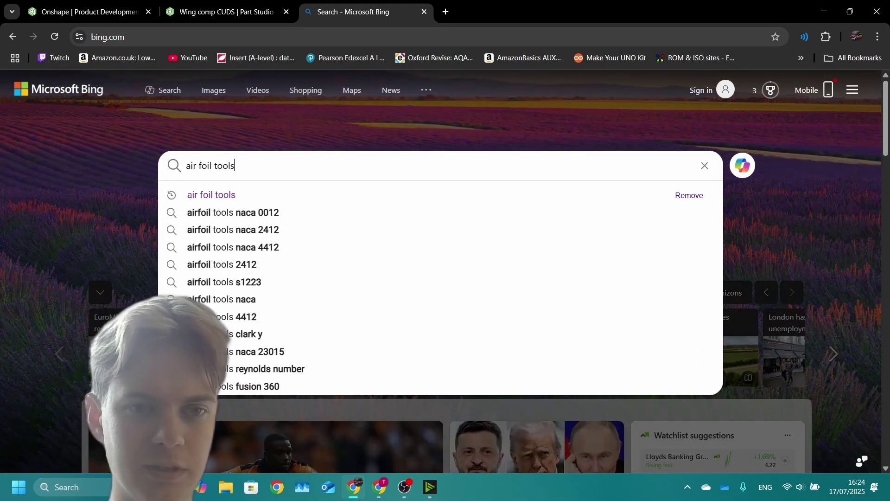
key(Return)
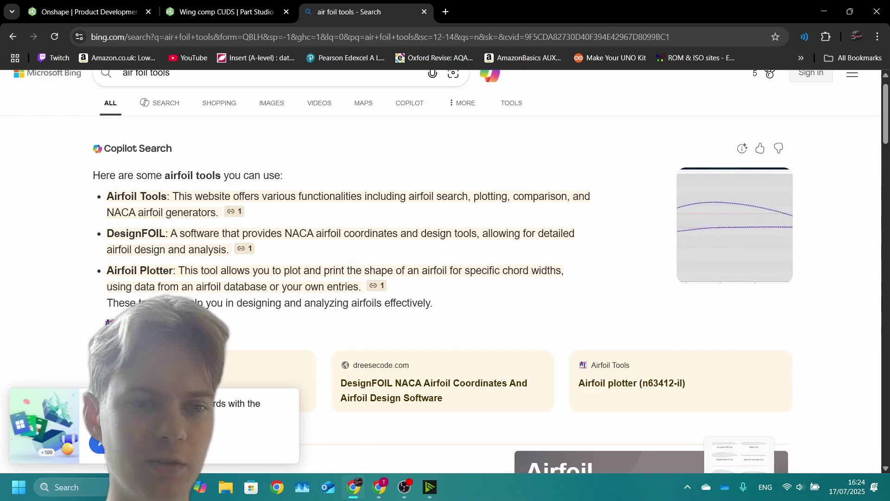
scroll(445, 272, down, 5)
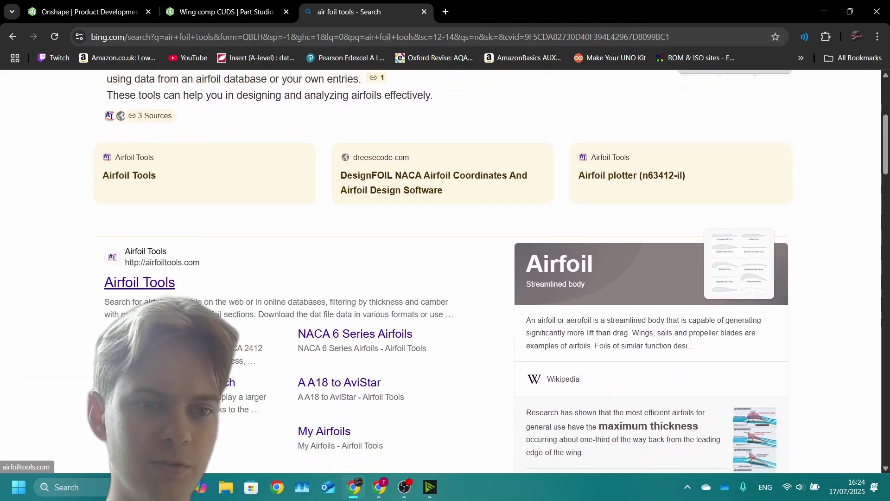
click(139, 282)
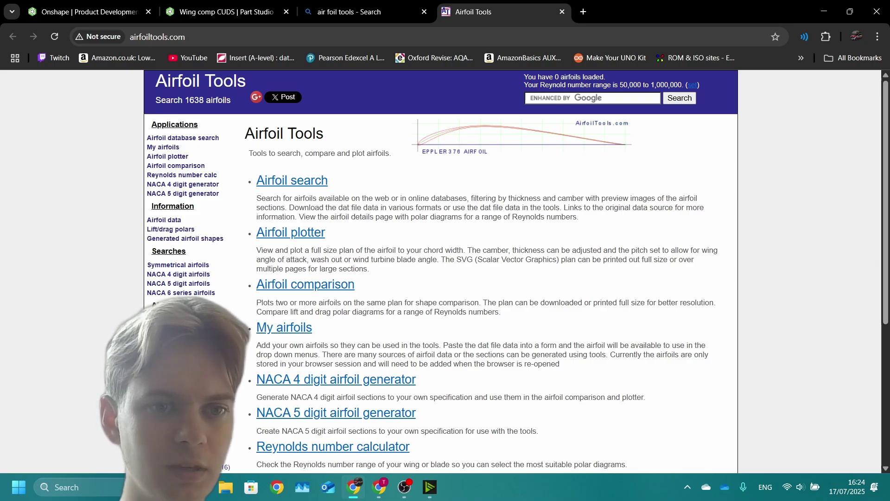
Step: Compute a Reynolds number of 140,776 for 10 m/s and 0.2 m chord, checking the brief
click(333, 446)
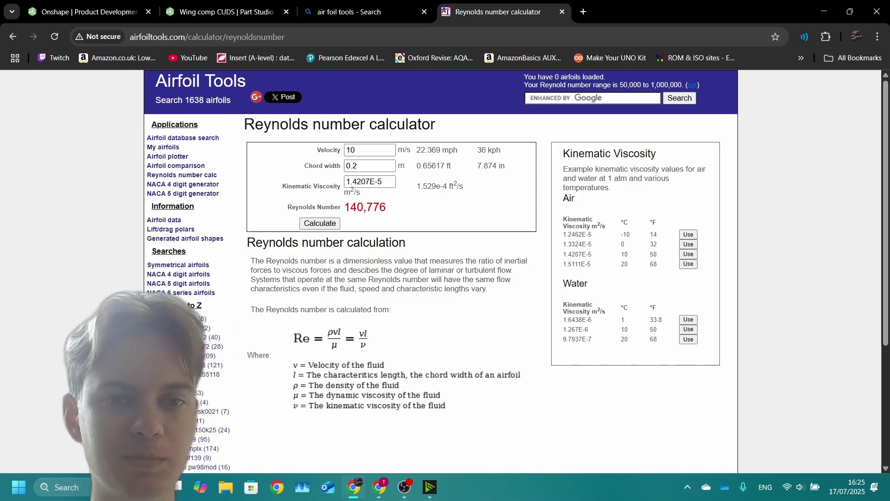
click(355, 149)
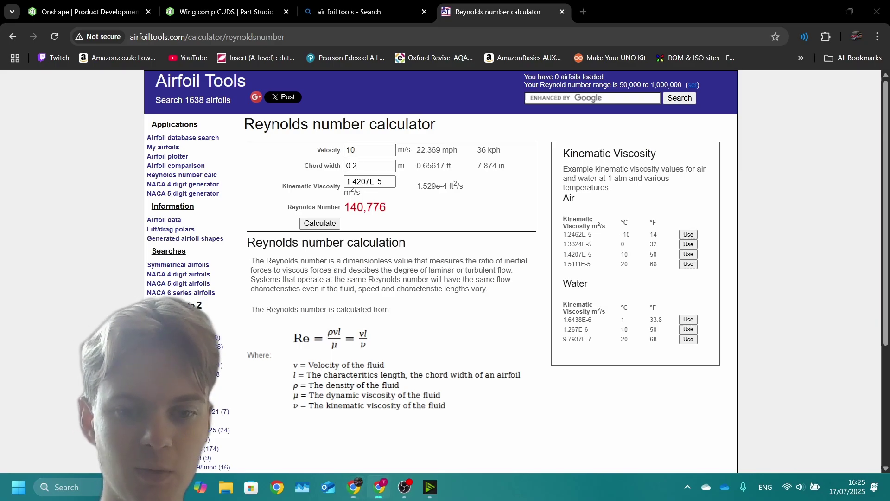
click(379, 486)
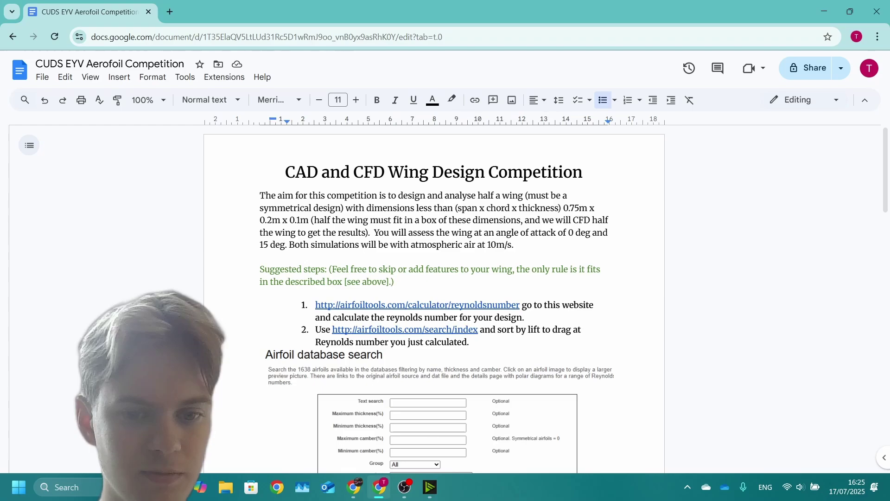
key(alt+Tab)
key(Tab)
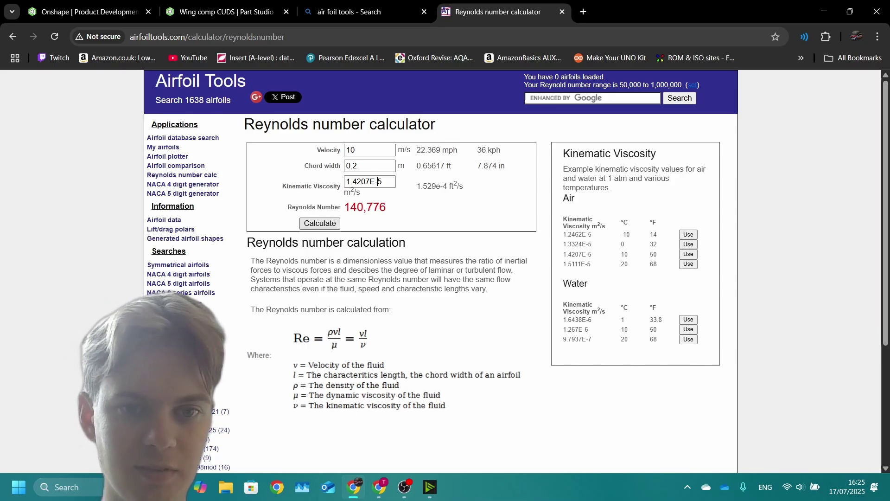
key(Return)
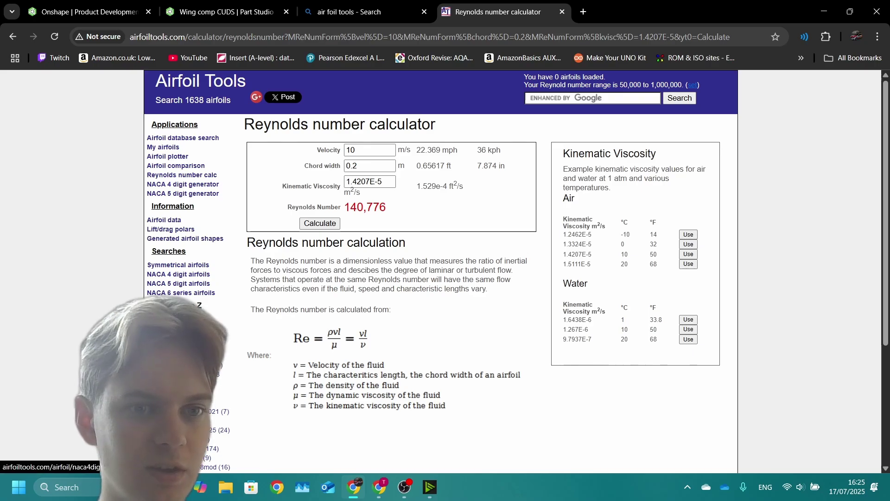
Step: Check the database sort options, then recalculate the Reynolds number with 20 °C air viscosity
click(186, 305)
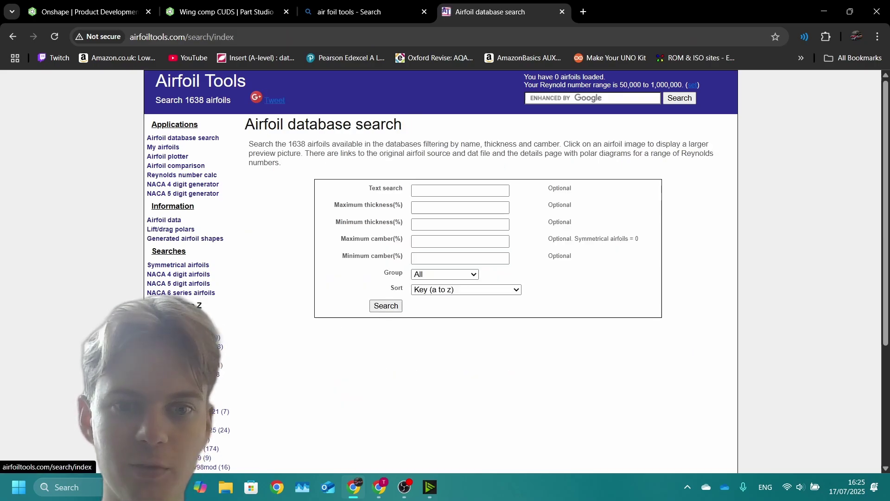
click(466, 290)
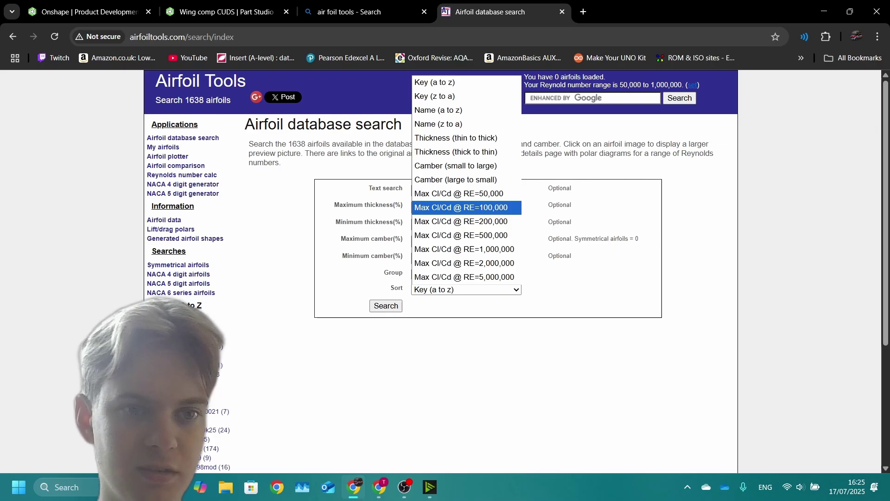
key(Escape)
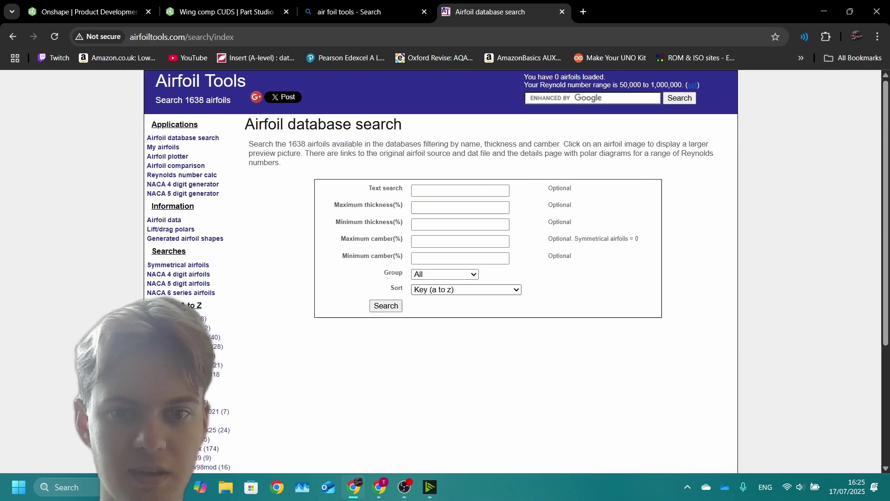
click(466, 290)
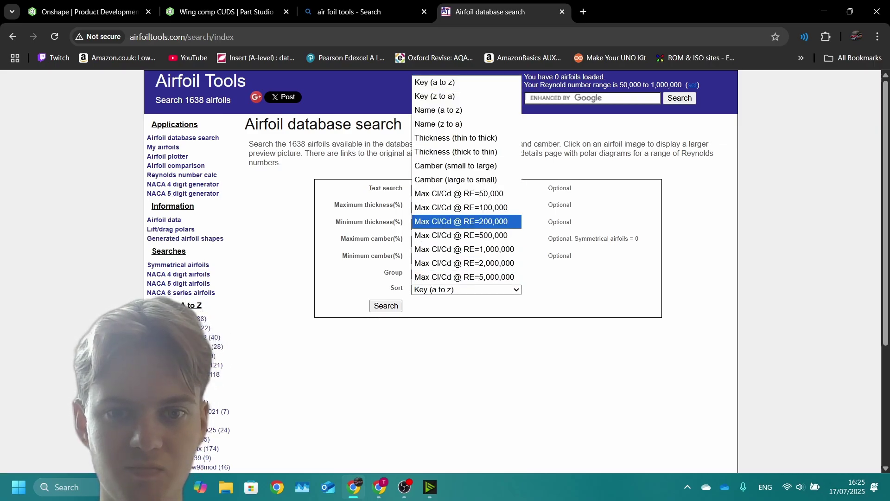
key(Escape)
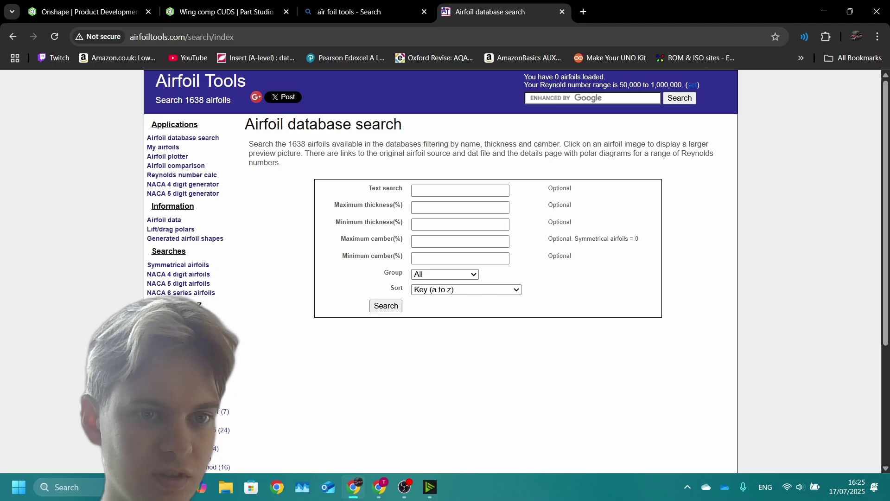
click(182, 174)
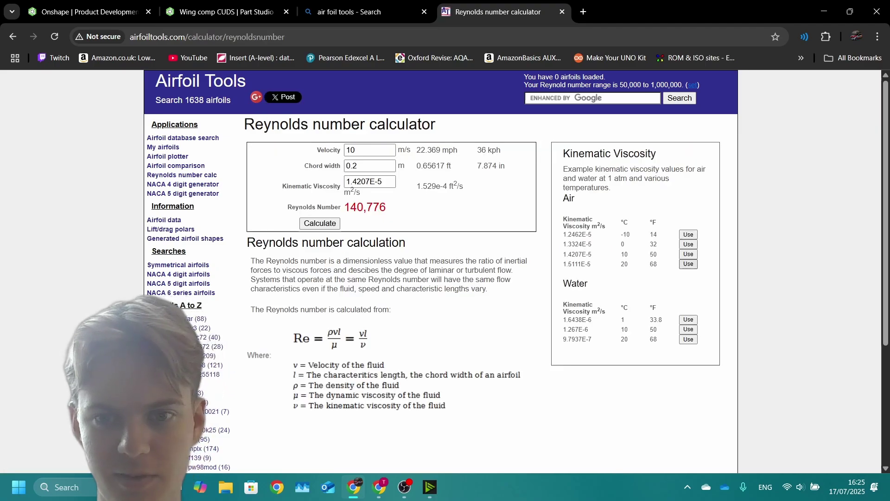
click(688, 264)
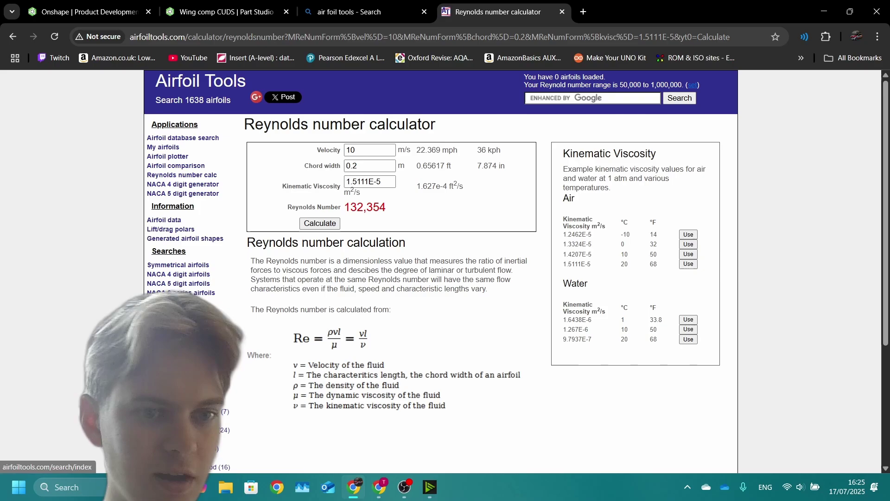
Step: Search the airfoil database sorted by Max Cl/Cd @ RE=100,000
click(176, 320)
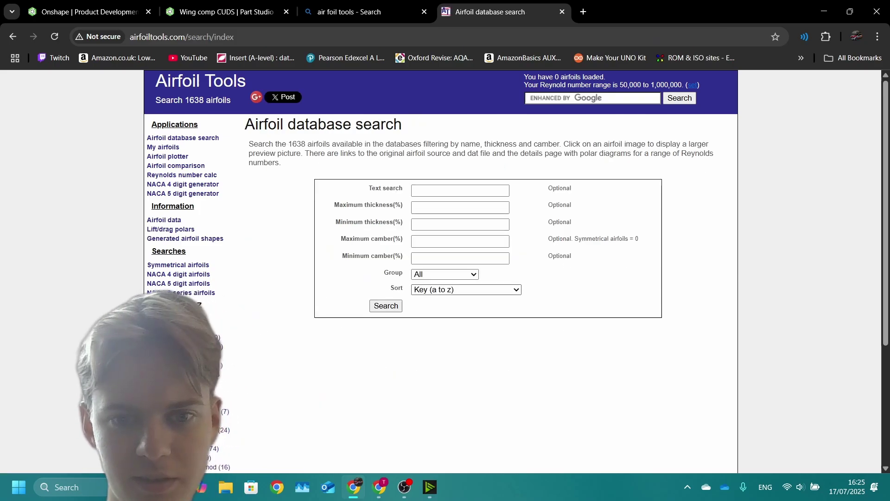
click(465, 289)
click(463, 193)
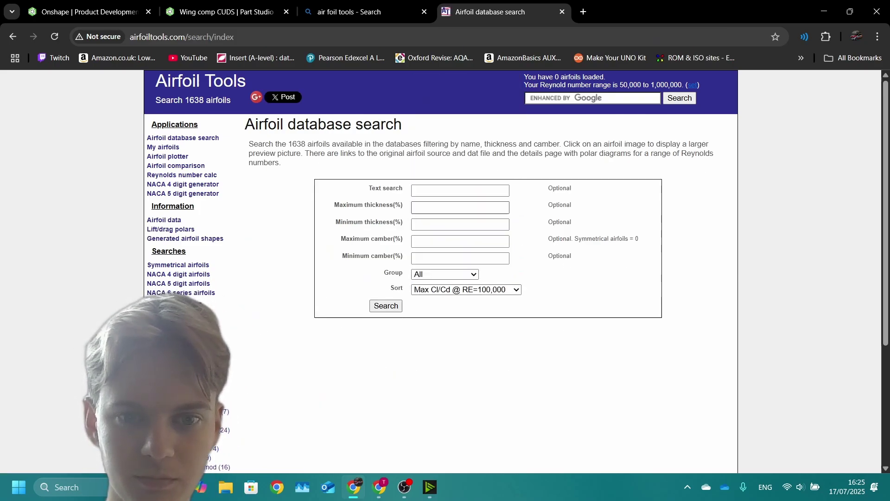
click(386, 305)
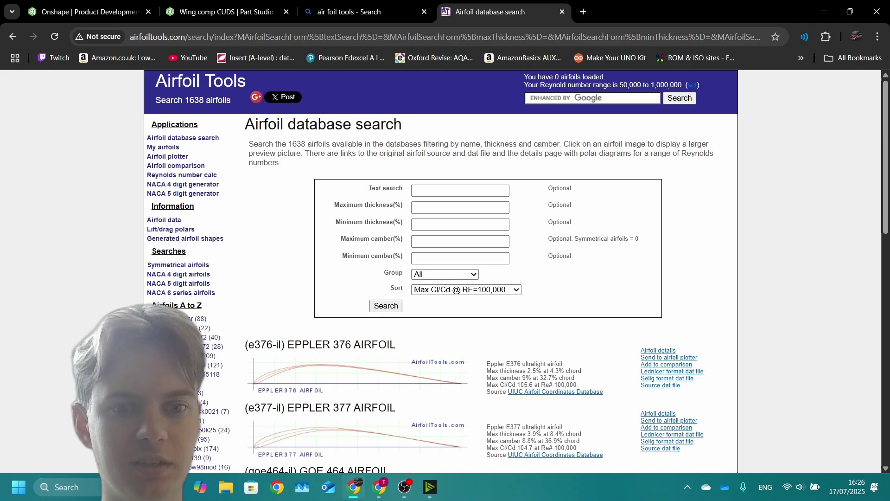
Step: Browse the first four pages of top-ranked airfoil results
scroll(464, 271, down, 6)
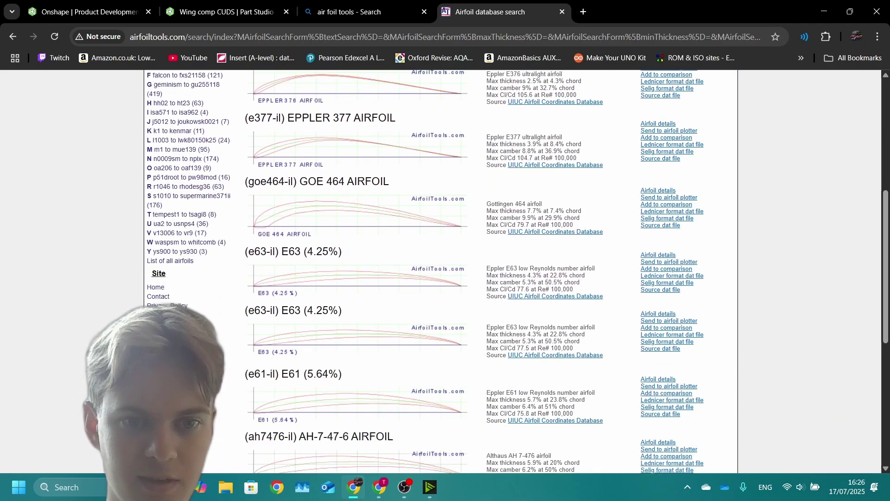
scroll(445, 271, down, 5)
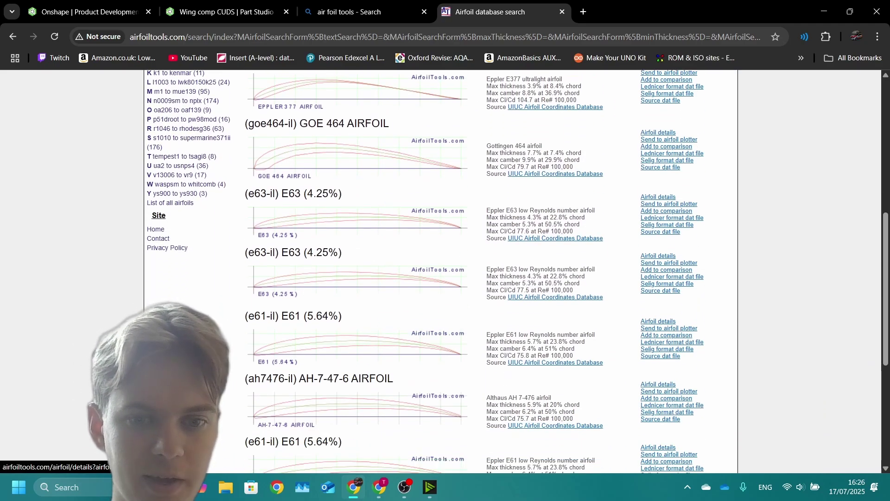
scroll(445, 272, down, 2)
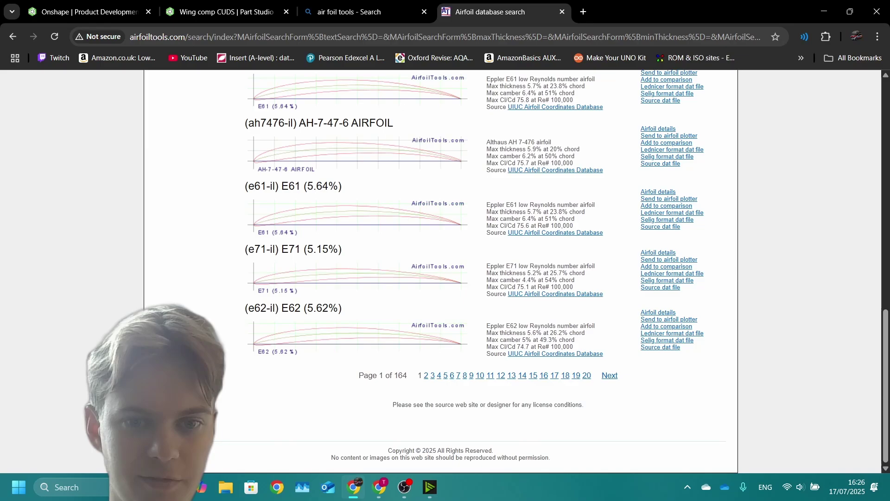
click(610, 375)
scroll(397, 274, down, 6)
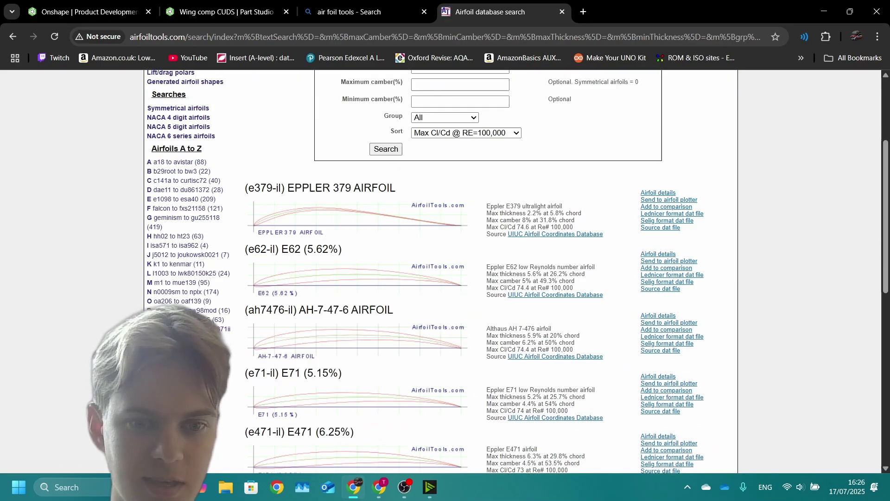
scroll(396, 274, down, 5)
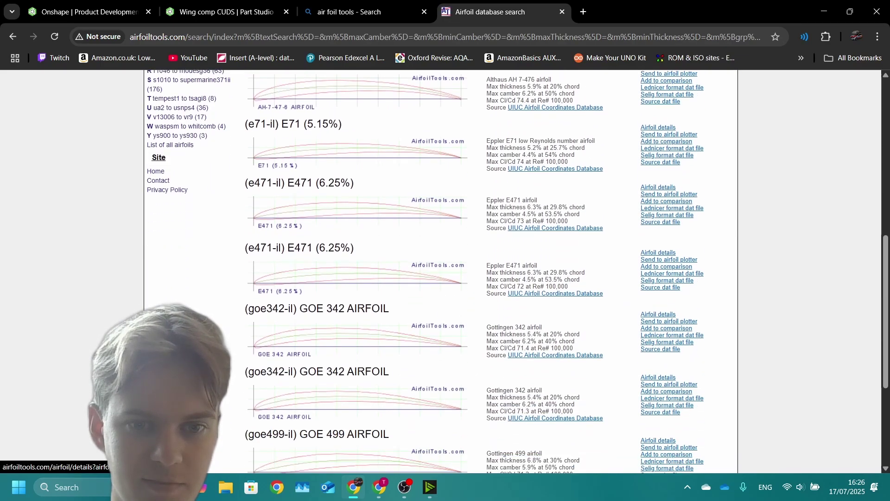
scroll(445, 271, down, 2)
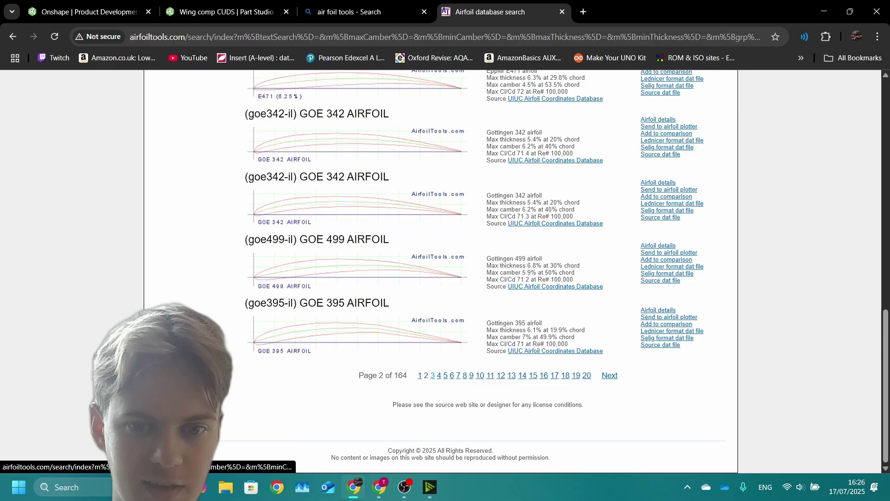
click(609, 373)
scroll(445, 271, down, 13)
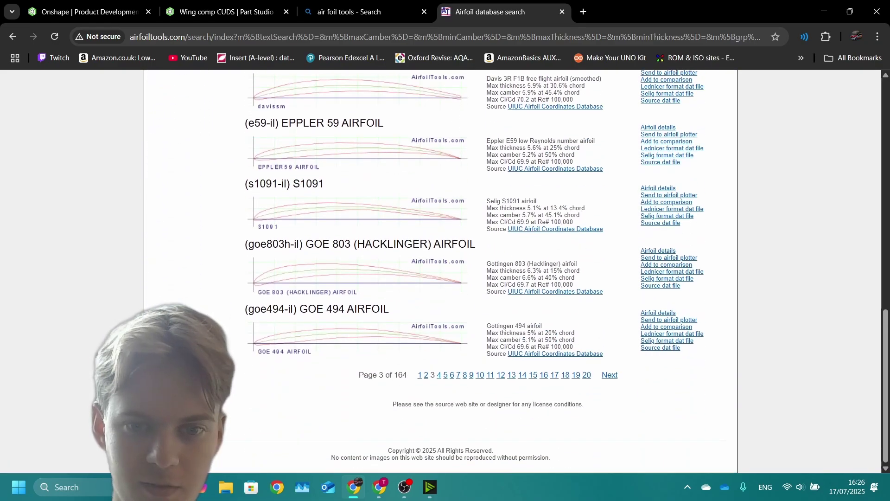
click(609, 375)
scroll(445, 271, down, 7)
scroll(445, 271, down, 5)
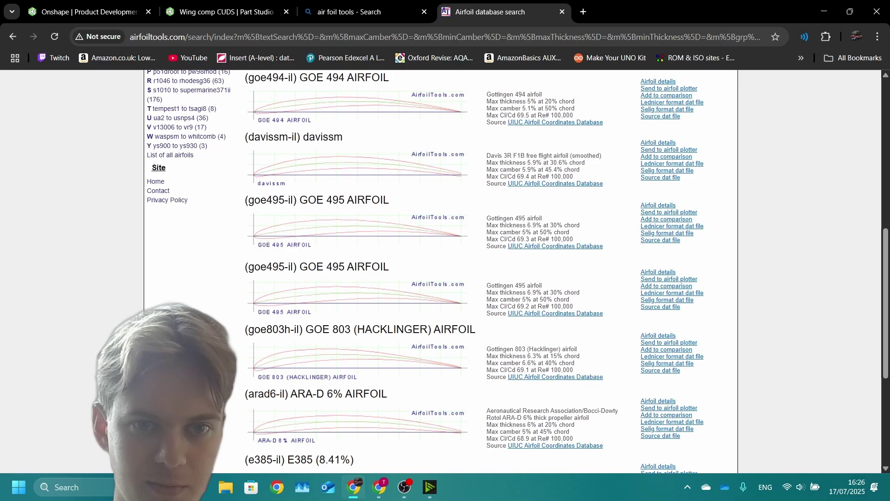
scroll(445, 271, up, 6)
scroll(445, 271, down, 7)
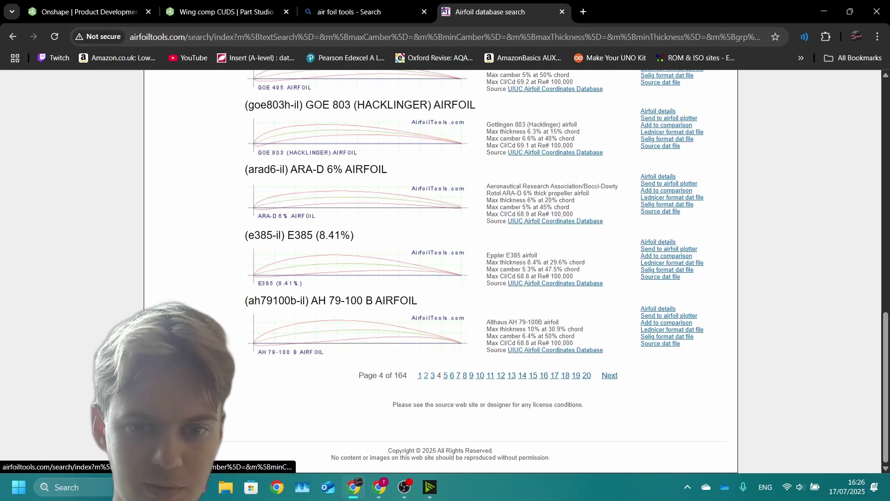
Step: Return to results page 2 and highlight the E471 airfoil heading
click(610, 374)
scroll(445, 271, down, 6)
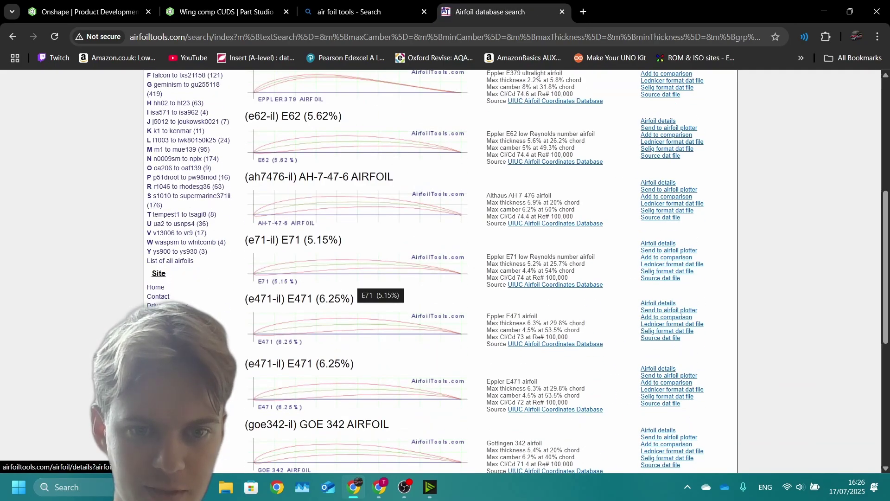
scroll(354, 283, down, 6)
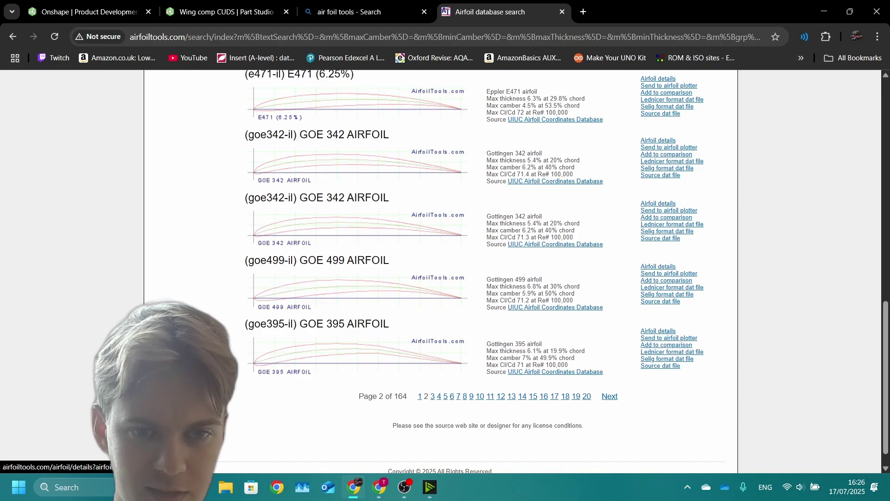
scroll(445, 271, up, 4)
scroll(445, 271, up, 2)
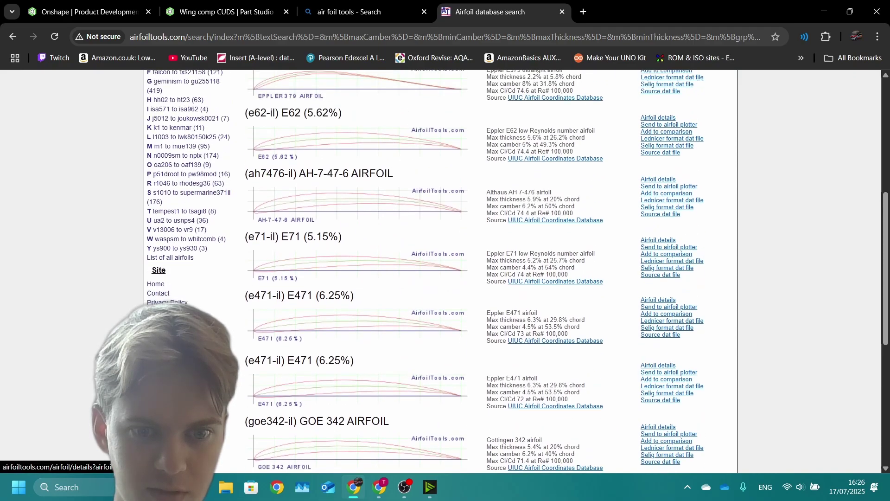
scroll(445, 271, down, 1)
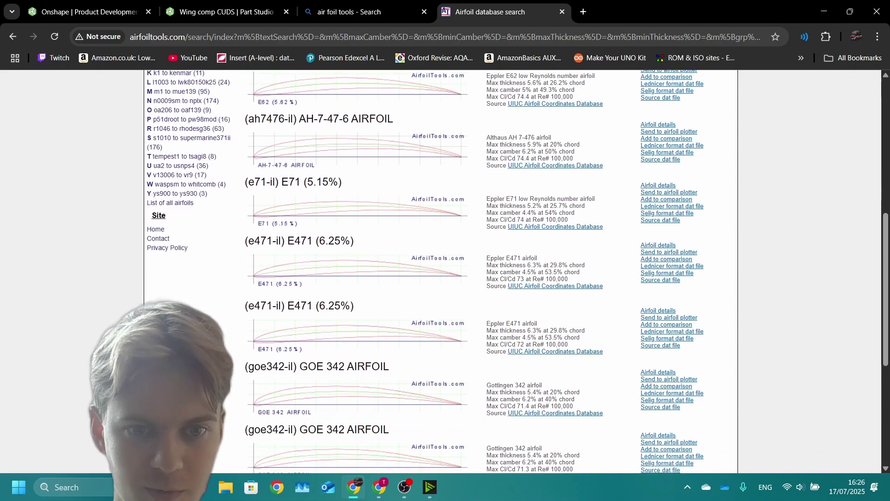
drag(295, 306, 313, 305)
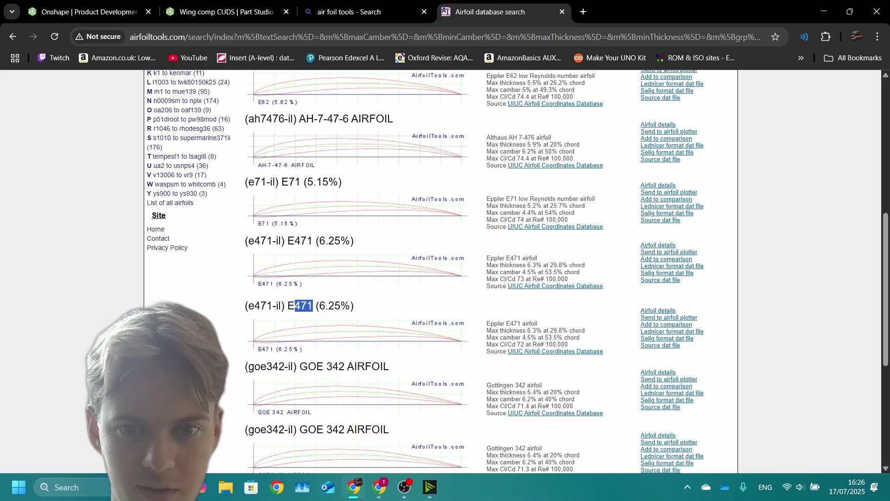
Step: Back in the Wing comp CUDS Part Studio, remove Profile Generator from the custom features toolbar
key(ctrl+2)
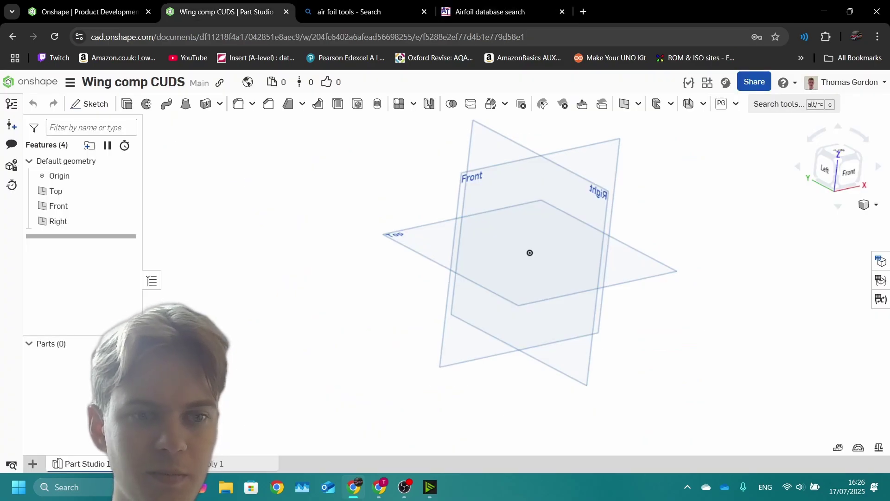
right_drag(530, 278, 506, 276)
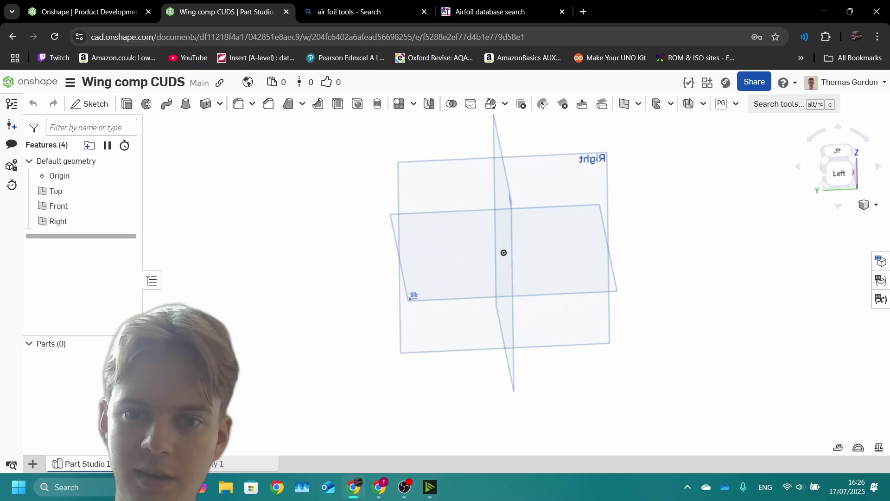
click(736, 104)
right_click(742, 124)
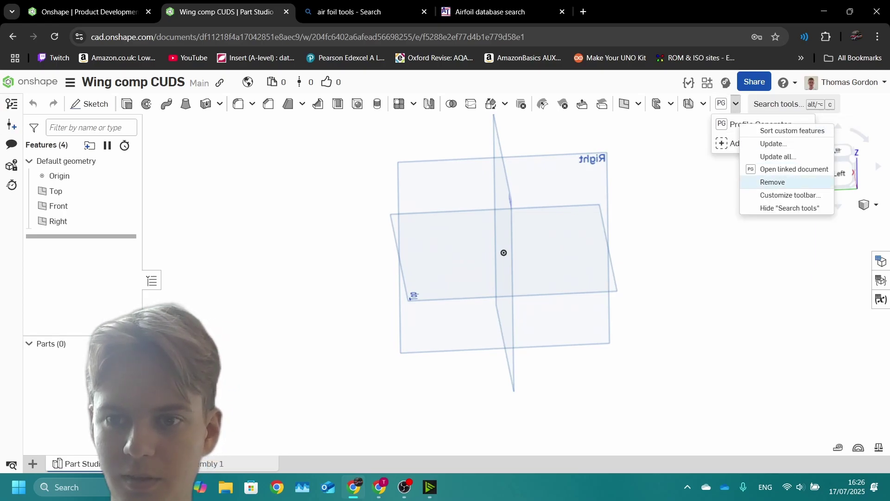
click(773, 182)
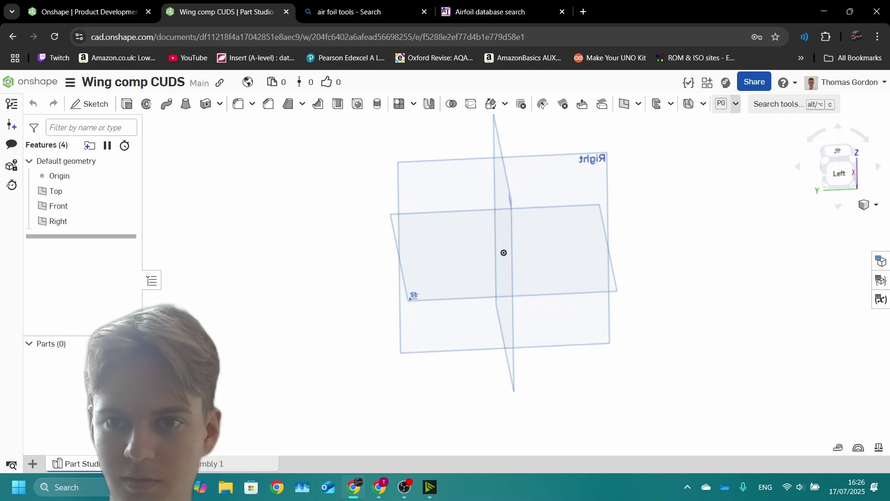
Step: Add Profile Generator again from the Aerofoil Script - Copy document
click(721, 104)
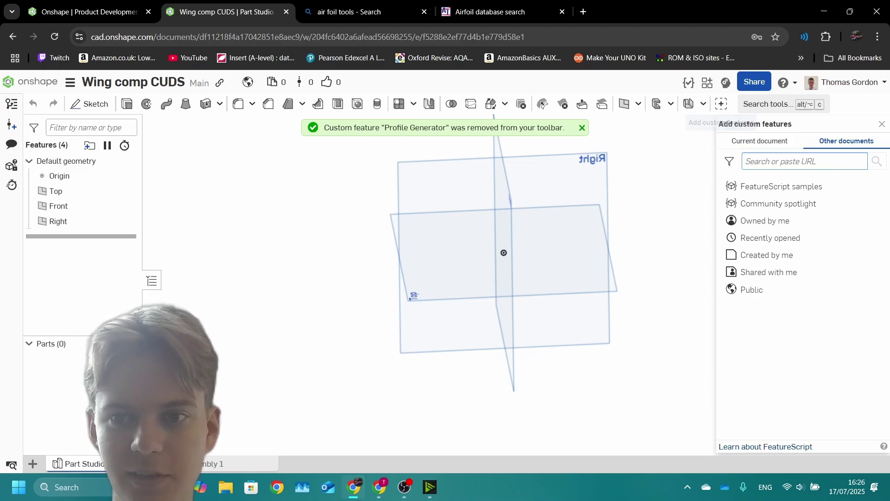
text(aerofoil)
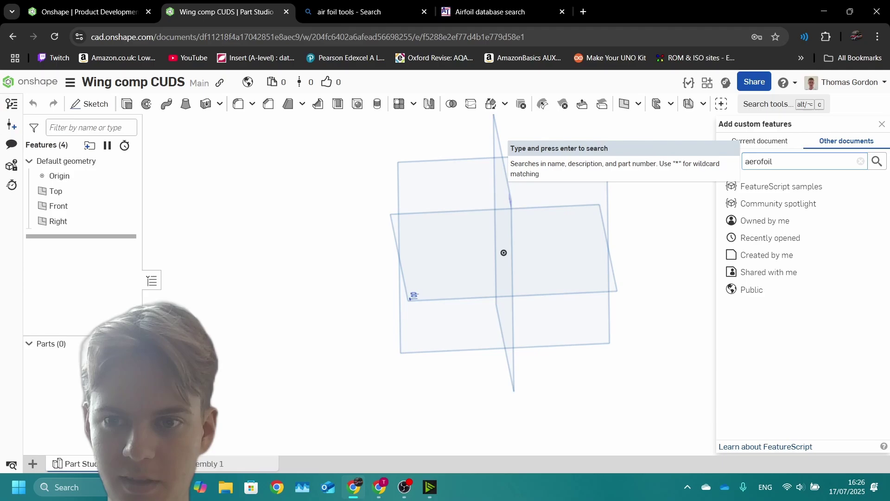
key(Return)
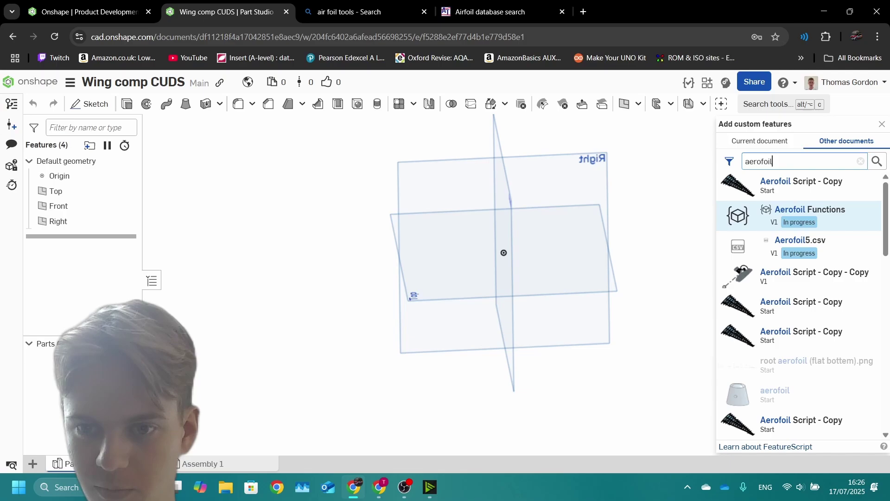
scroll(797, 203, down, 4)
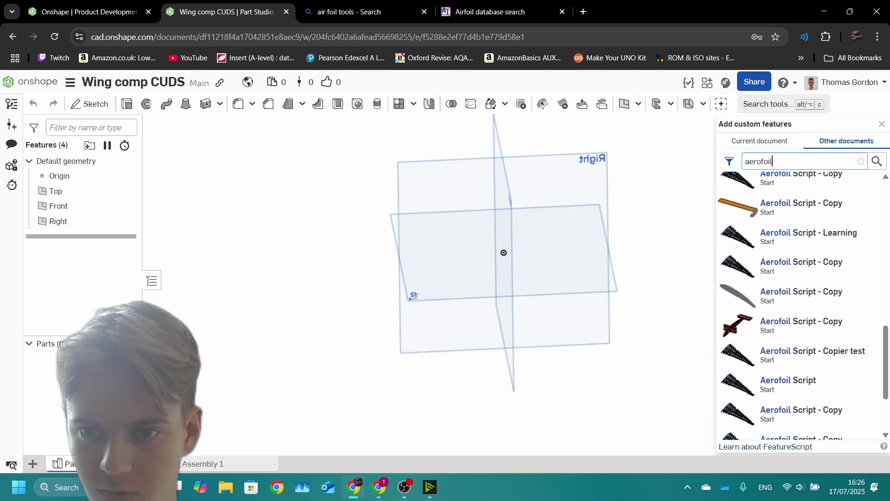
scroll(798, 203, down, 3)
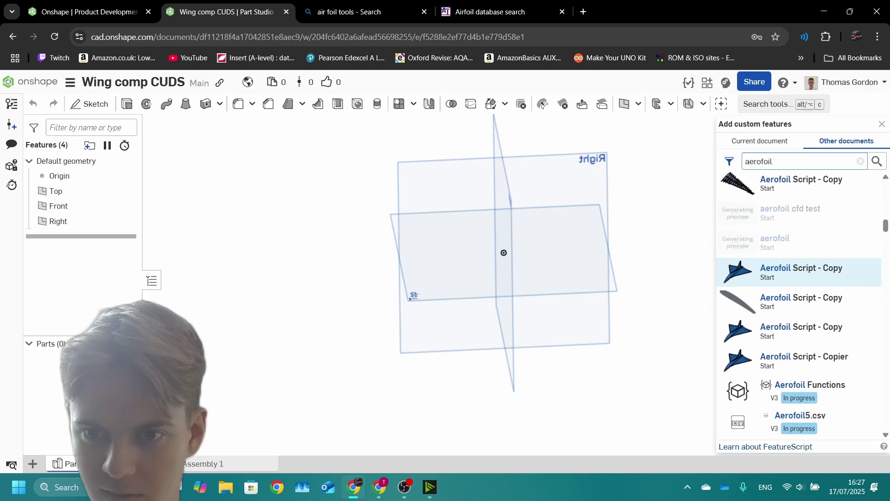
click(801, 272)
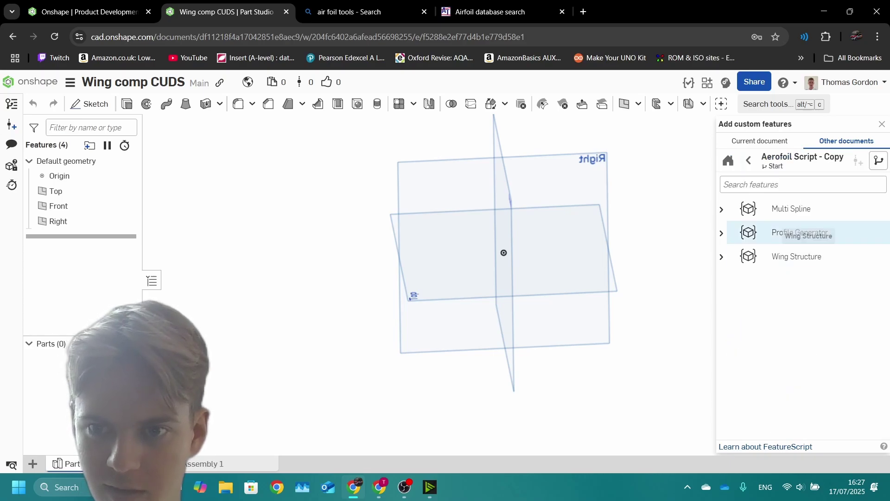
click(800, 233)
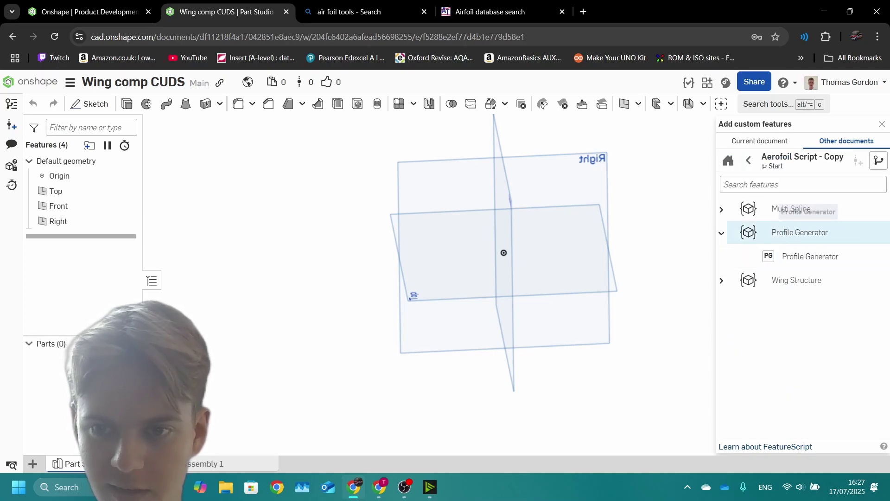
click(800, 232)
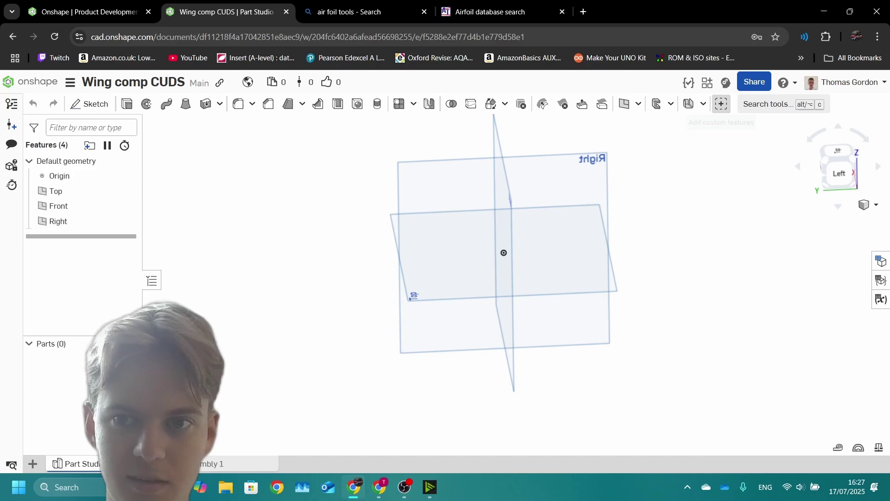
Step: Save version V1 of Wing comp CUDS, then show custom features from other documents
click(721, 103)
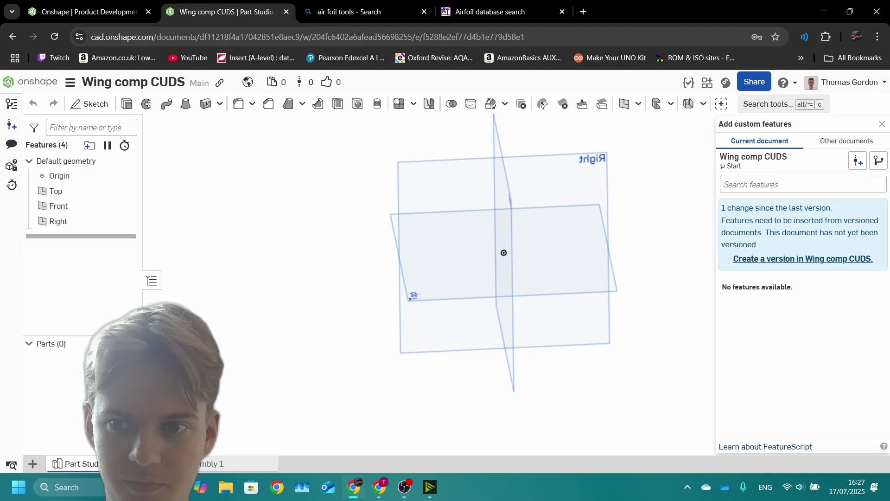
click(803, 258)
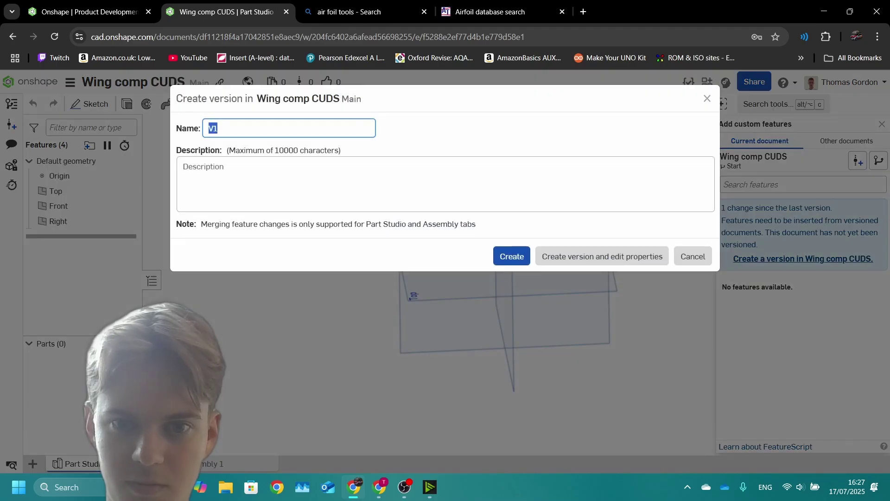
click(512, 256)
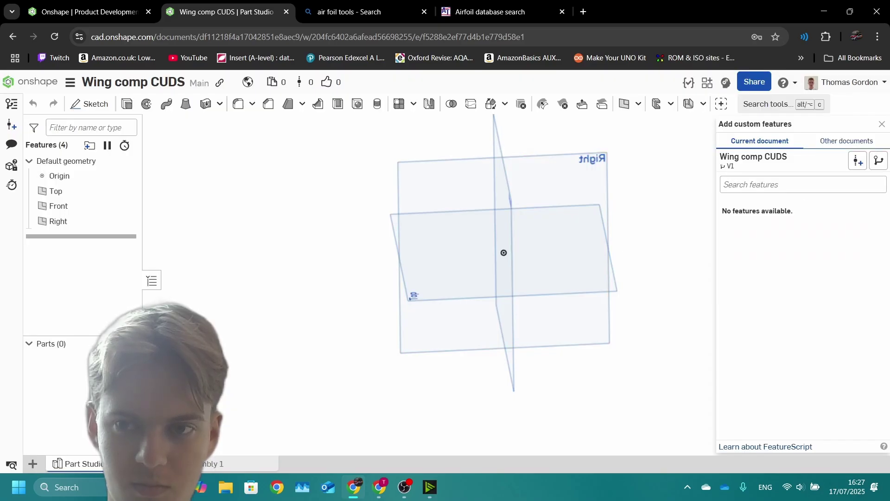
click(846, 141)
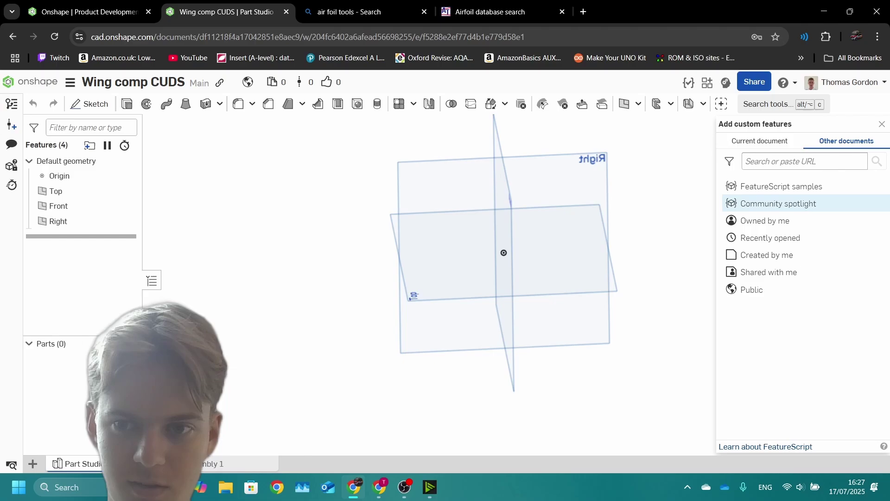
Step: Insert Profile Generator from the public Aerofoil Script - Copy document found by searching 'aerofoil'
click(752, 290)
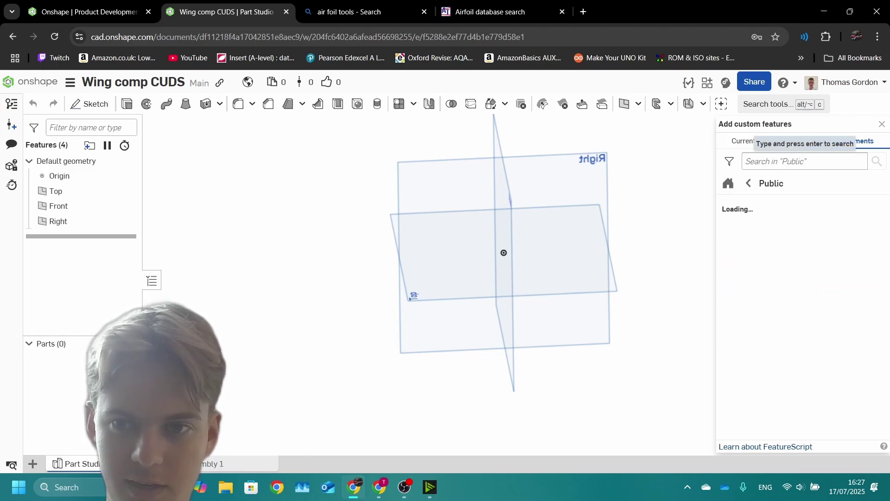
click(804, 161)
text(aer)
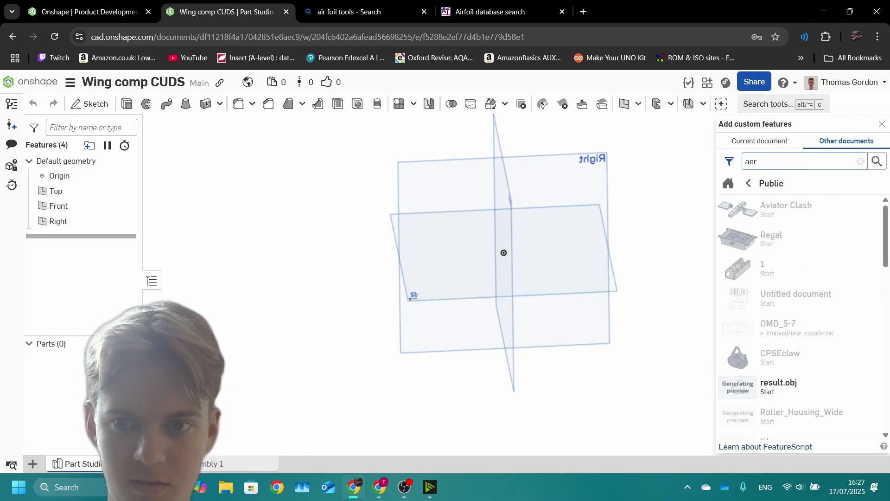
text(ofoil)
key(Return)
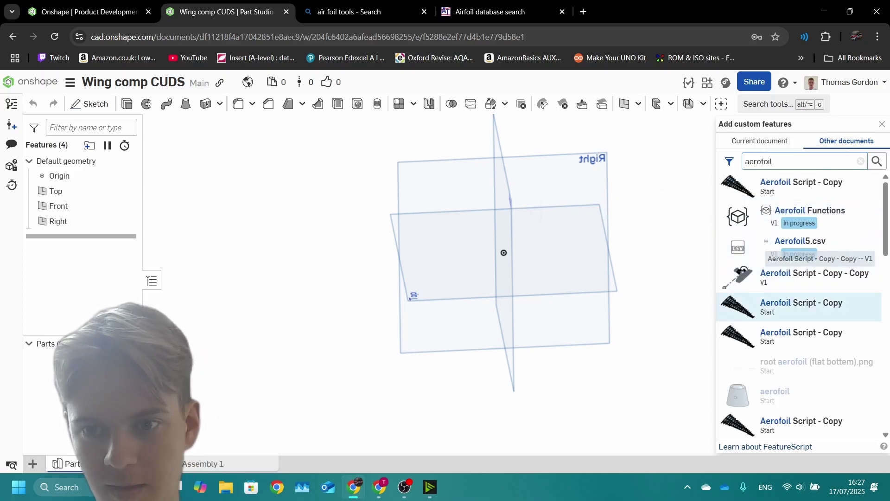
click(789, 185)
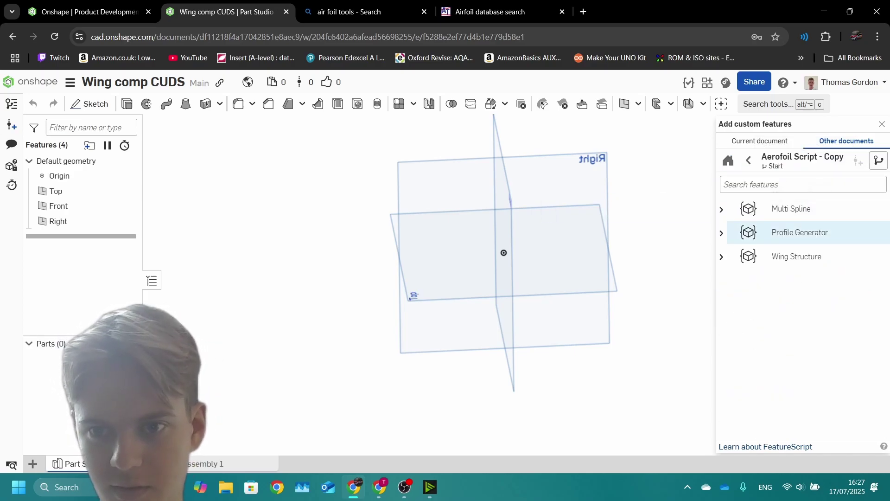
click(800, 232)
click(810, 256)
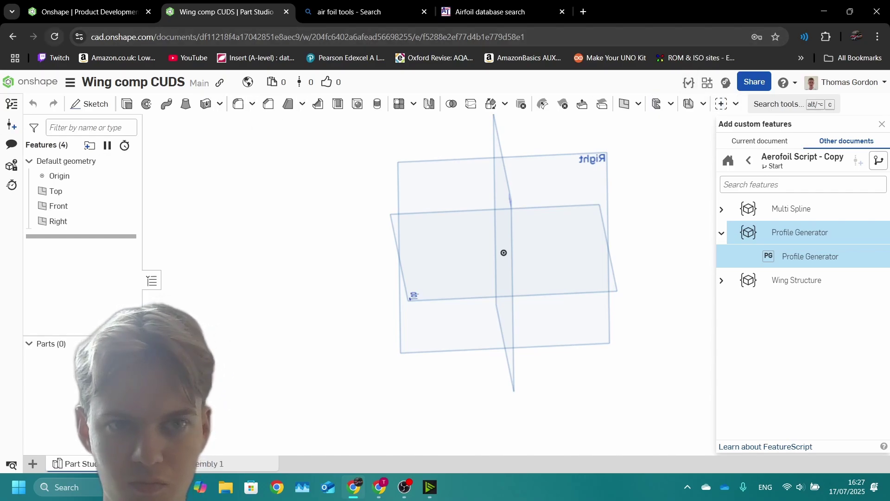
Step: Start a Profile Generator 1 feature, defaulting to the UIUC YS-930 aerofoil
click(736, 104)
click(721, 104)
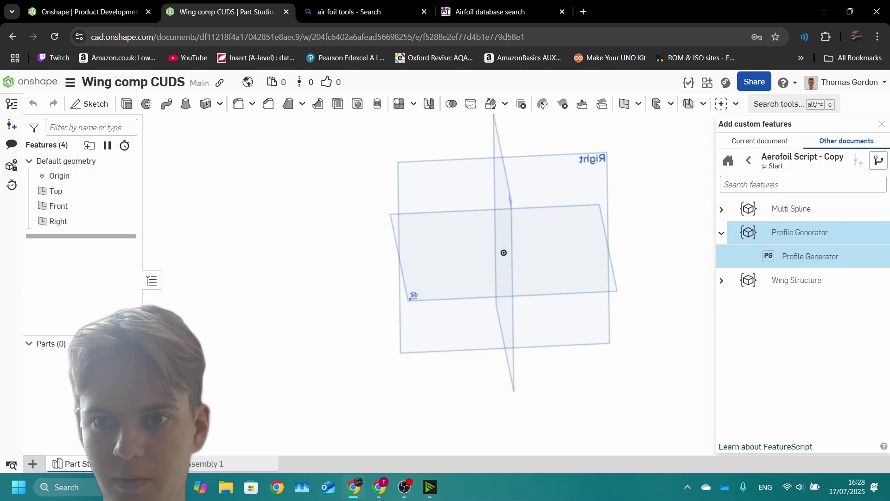
click(721, 104)
click(736, 104)
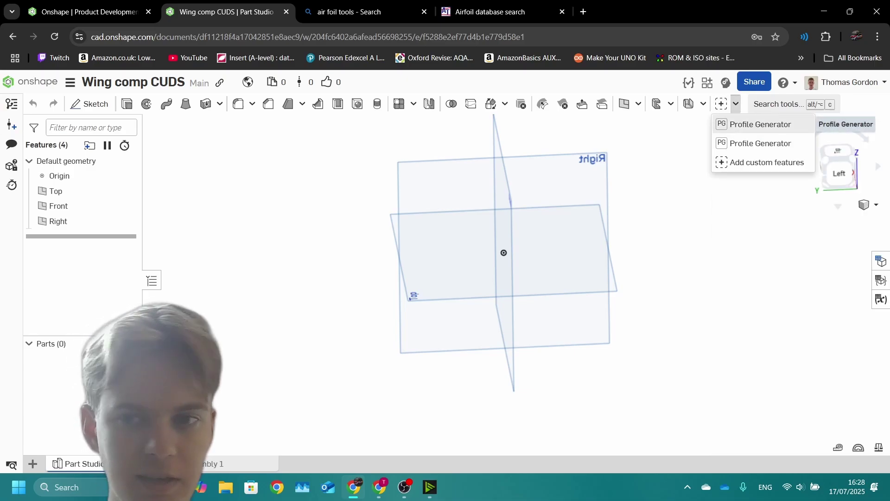
click(761, 124)
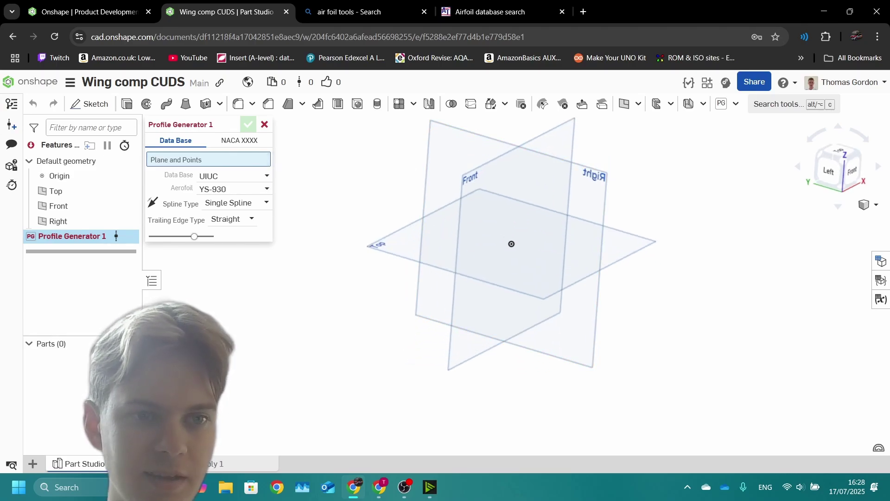
Step: Start a sketch on the Right plane and draw a line from the origin
click(89, 103)
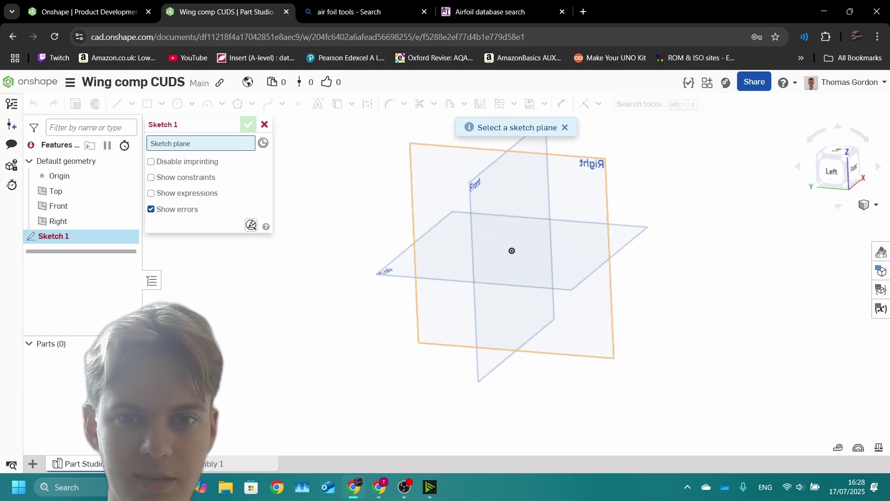
click(580, 185)
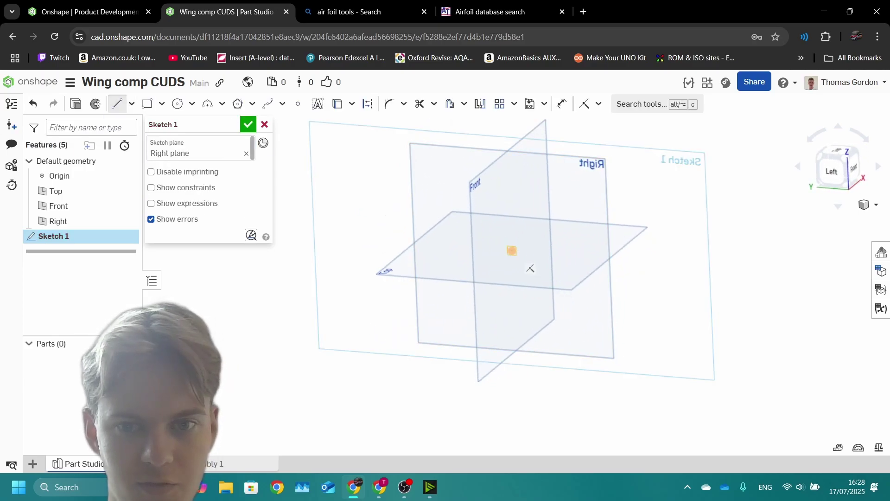
click(512, 251)
click(449, 246)
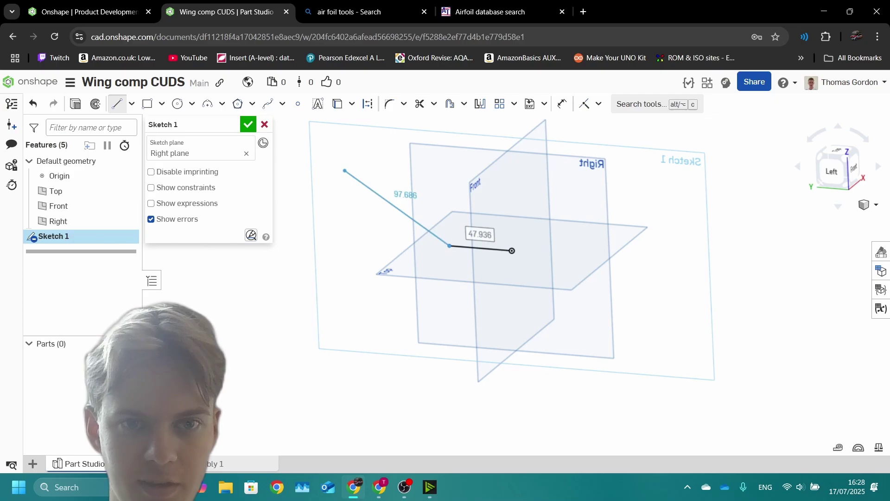
key(Escape)
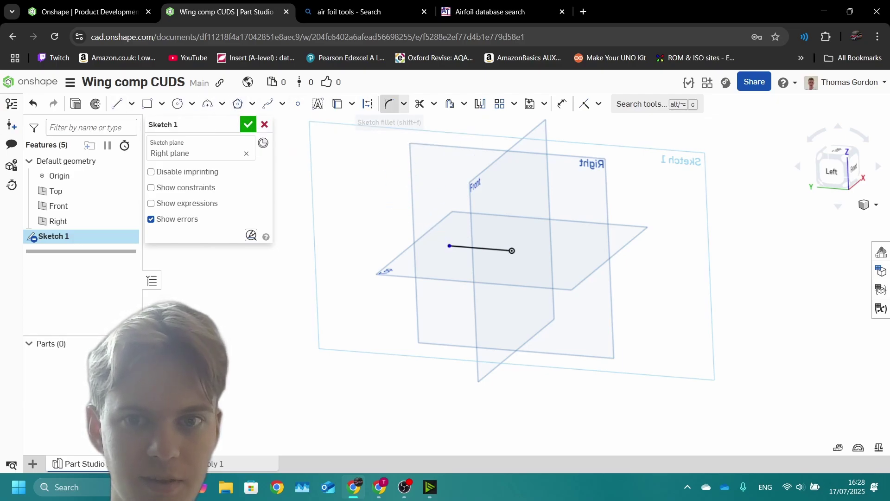
Step: Dimension the line's length to 200 mm
click(562, 103)
click(480, 249)
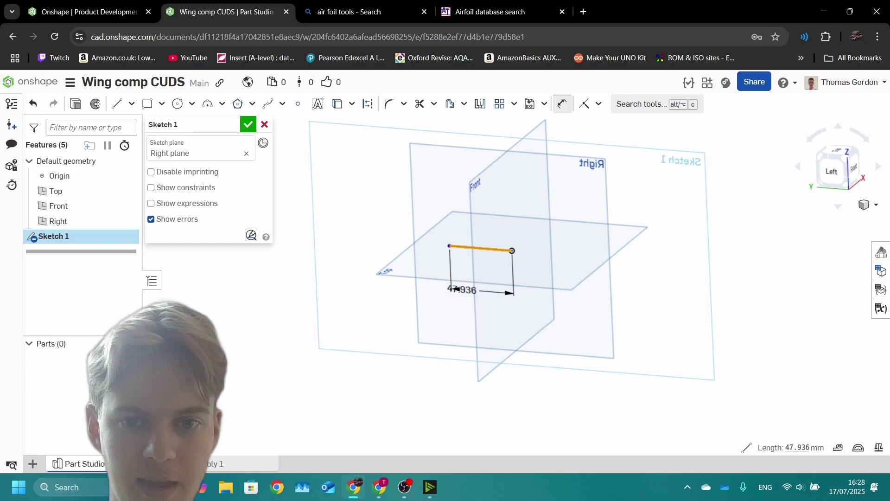
click(459, 290)
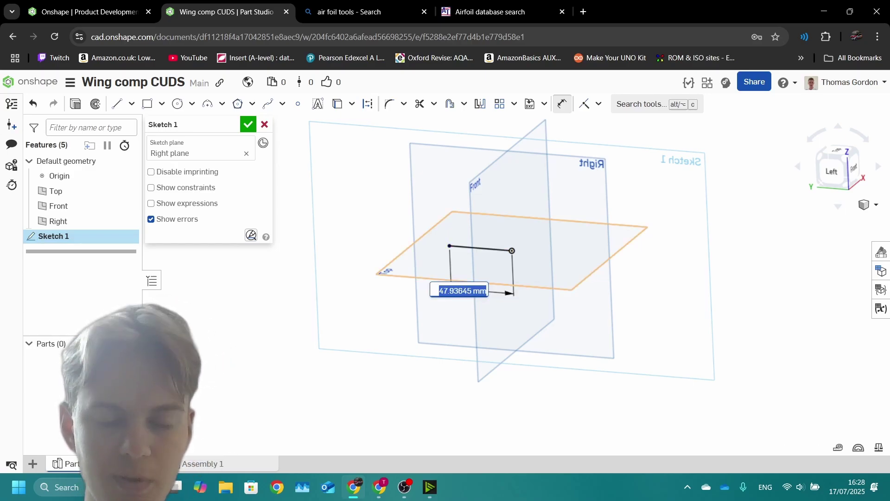
text(200)
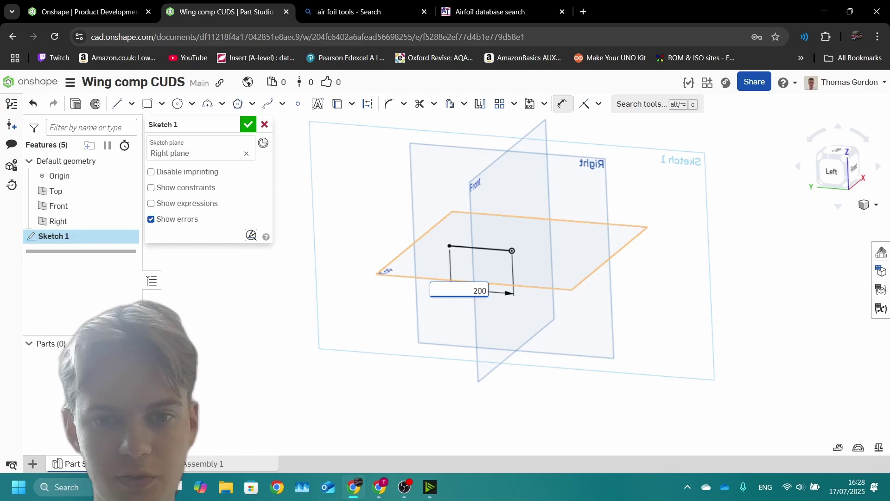
key(Return)
scroll(295, 244, down, 5)
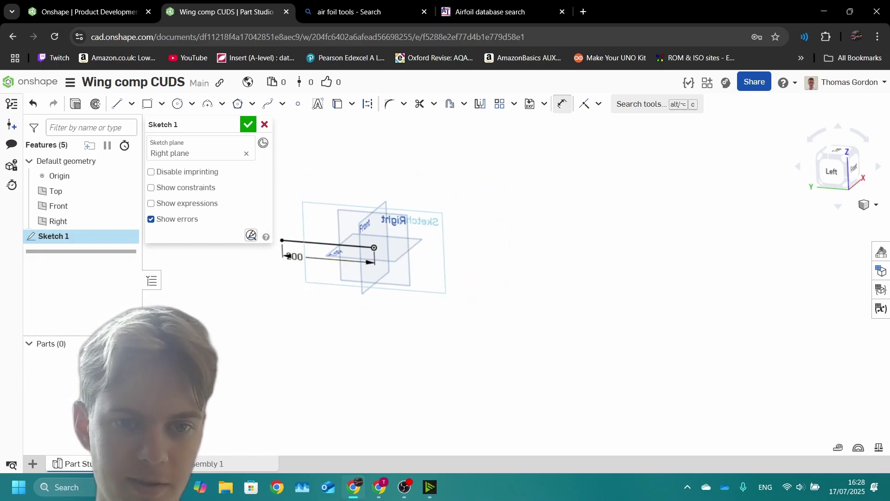
scroll(273, 287, up, 5)
Step: Convert the line to construction and accept Sketch 1
click(367, 103)
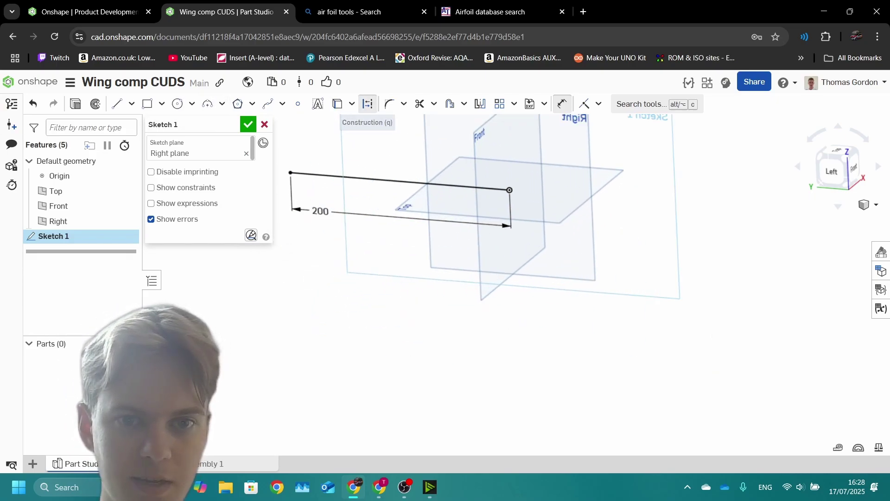
click(370, 178)
key(Escape)
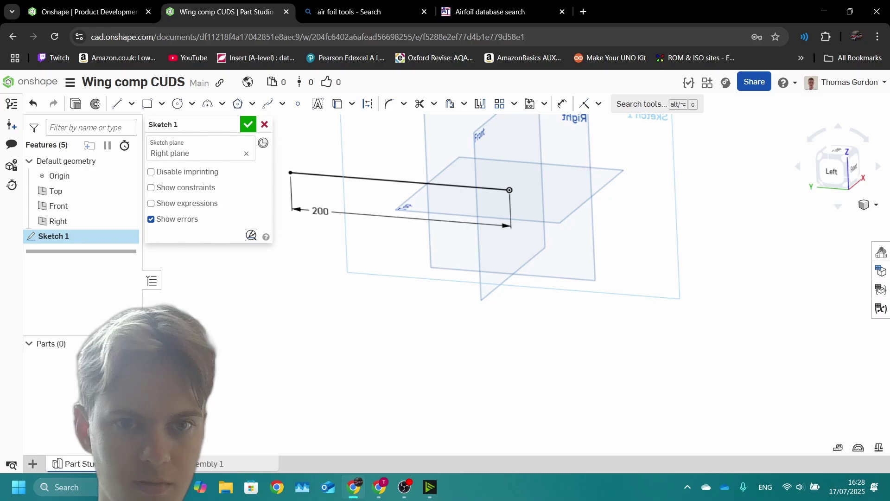
key(q)
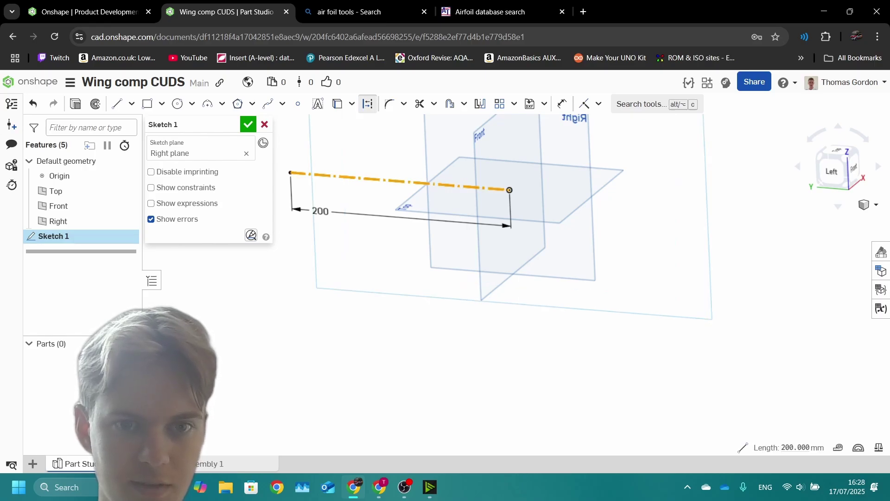
key(f)
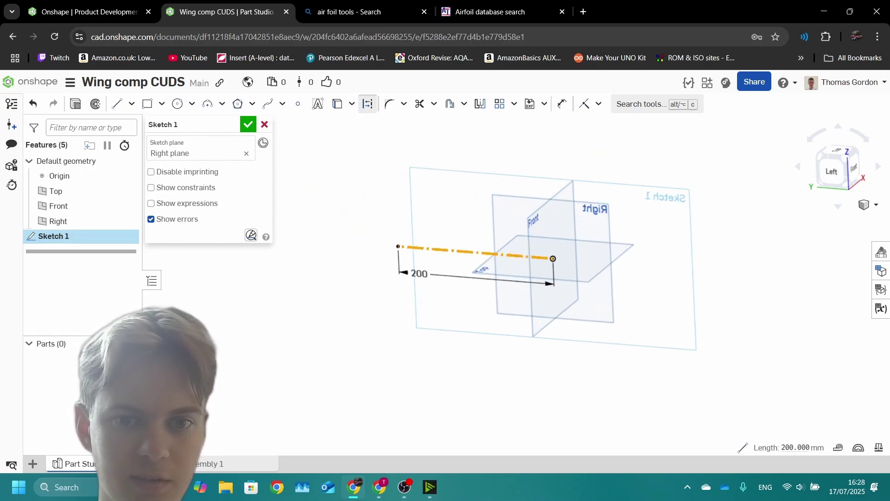
key(Return)
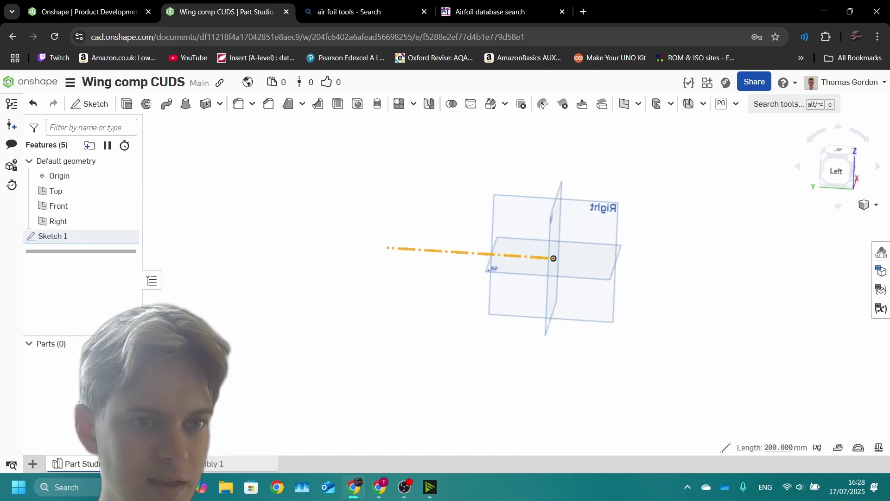
Step: Start a Profile Generator feature and search the aerofoil list for '47'
click(721, 104)
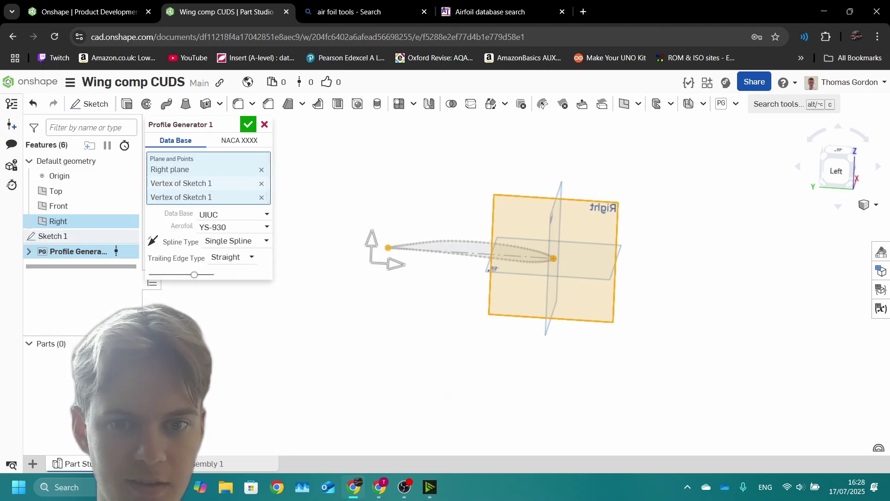
click(231, 227)
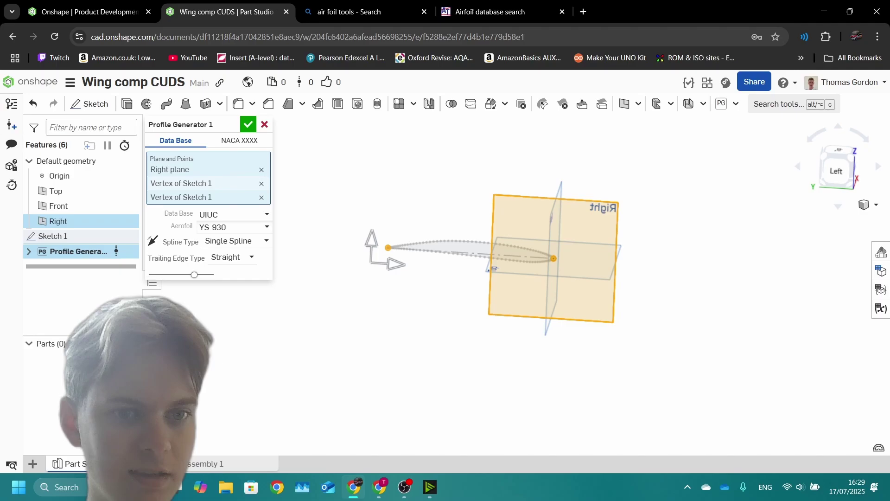
scroll(385, 292, up, 10)
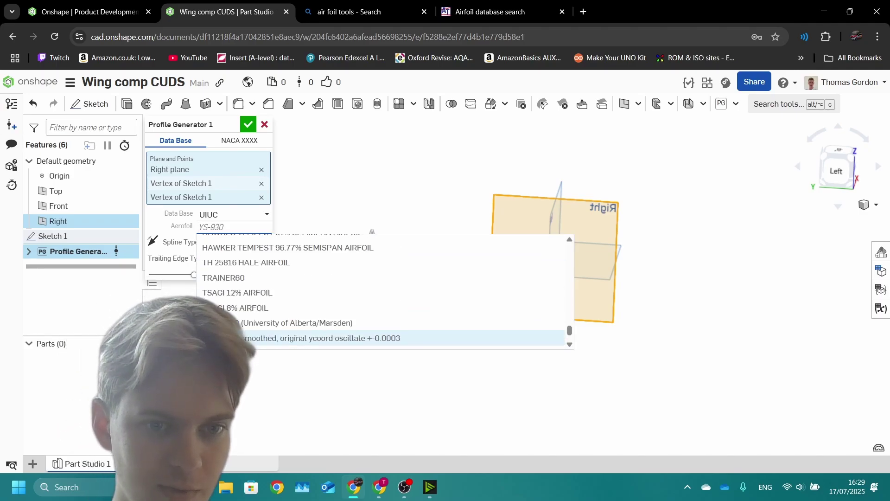
key(ctrl+Tab)
key(ctrl+Tab)
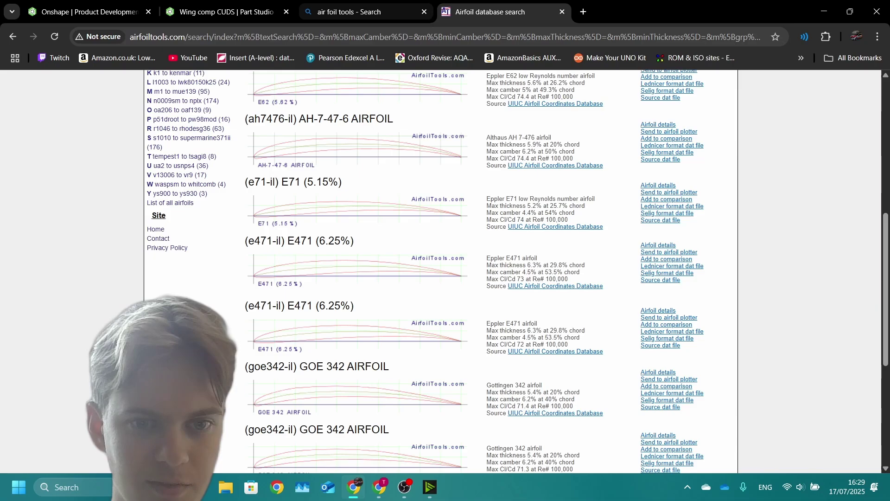
click(222, 12)
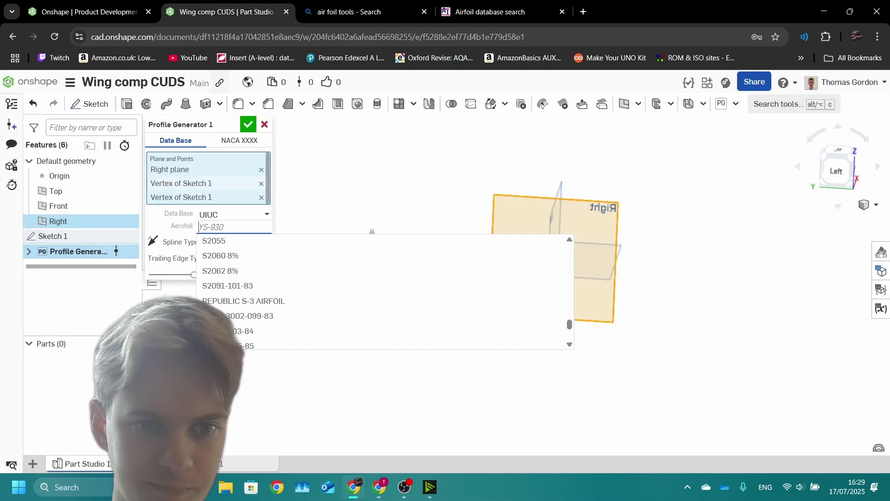
scroll(380, 294, down, 10)
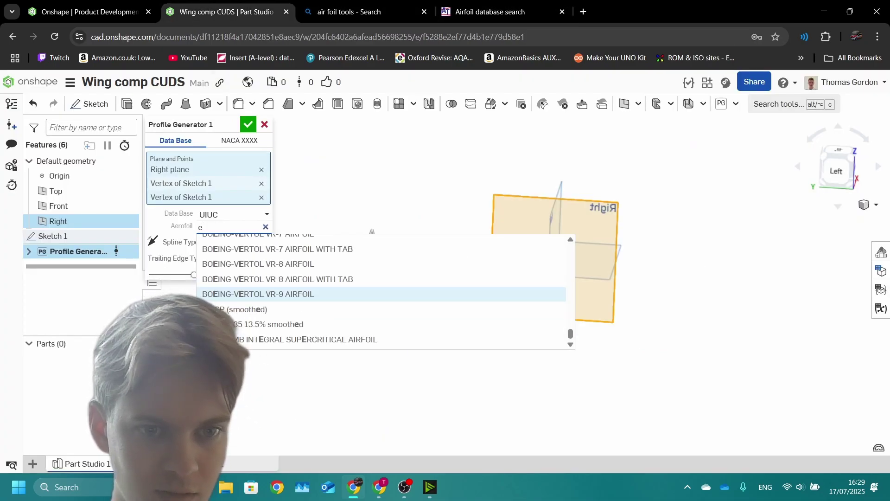
scroll(380, 294, down, 10)
text(4)
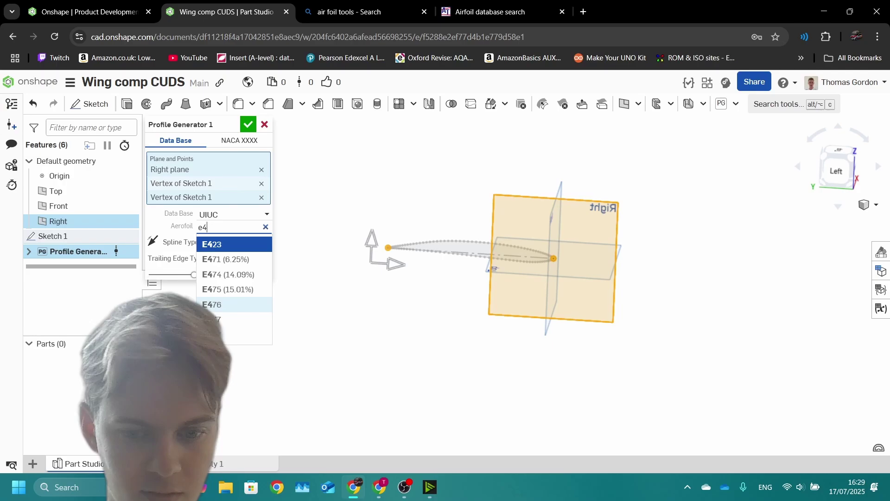
text(7)
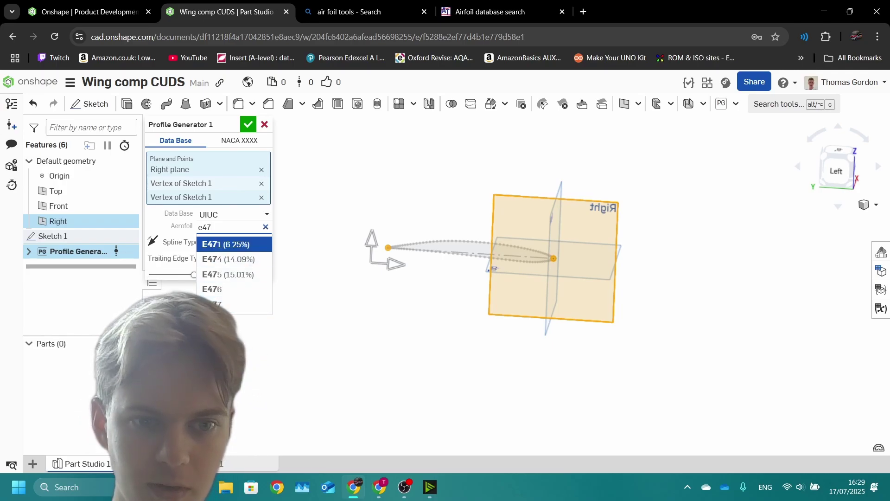
Step: Choose E471 (6.25%) from the UIUC aerofoil list and confirm the generated profile
click(490, 12)
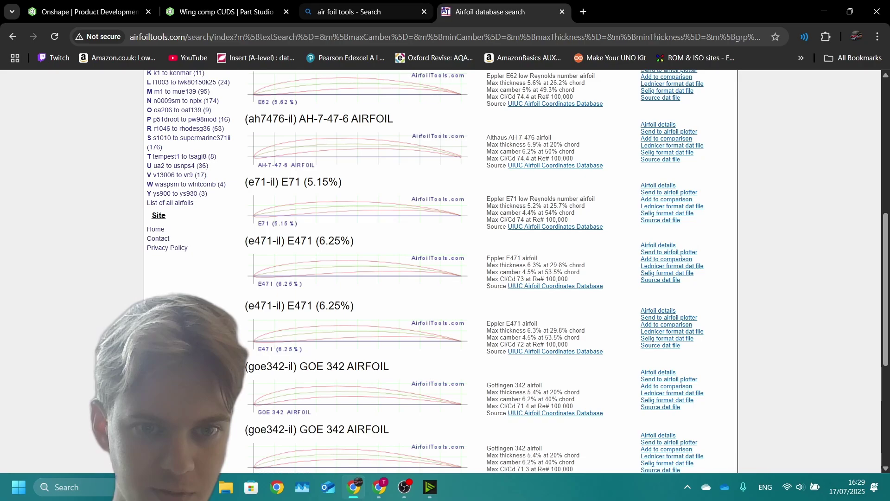
mouse_move(353, 12)
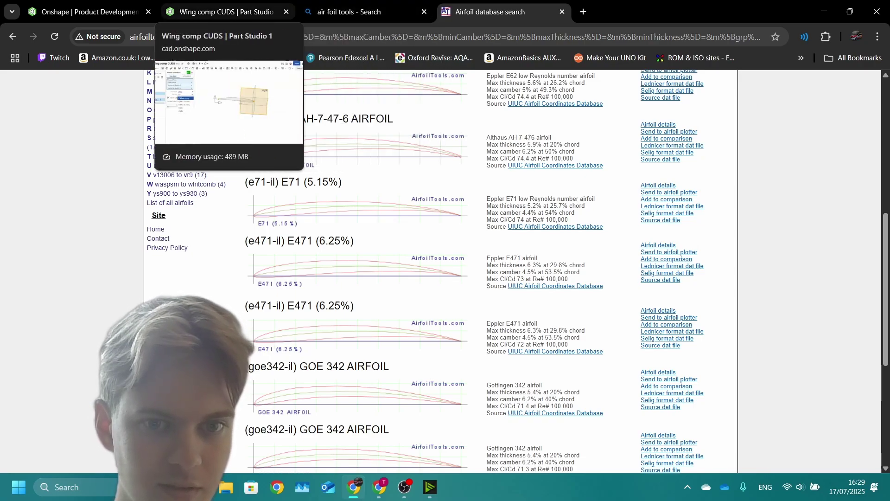
click(227, 11)
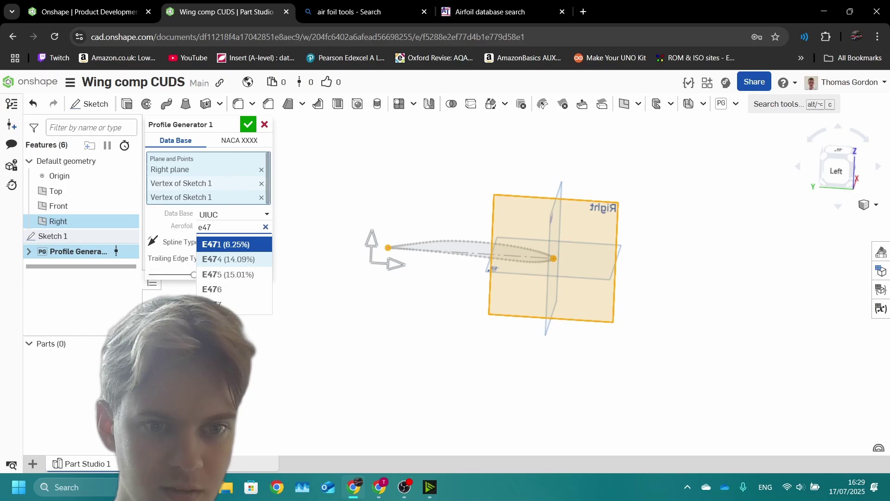
click(490, 12)
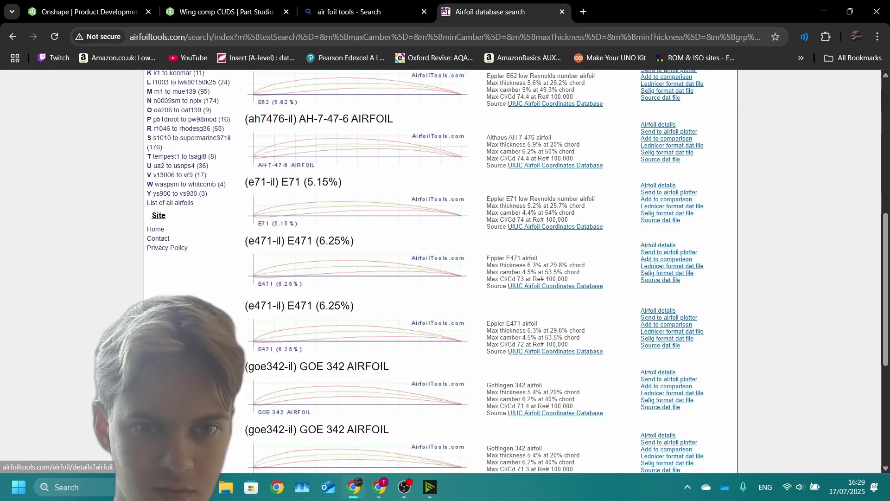
click(227, 11)
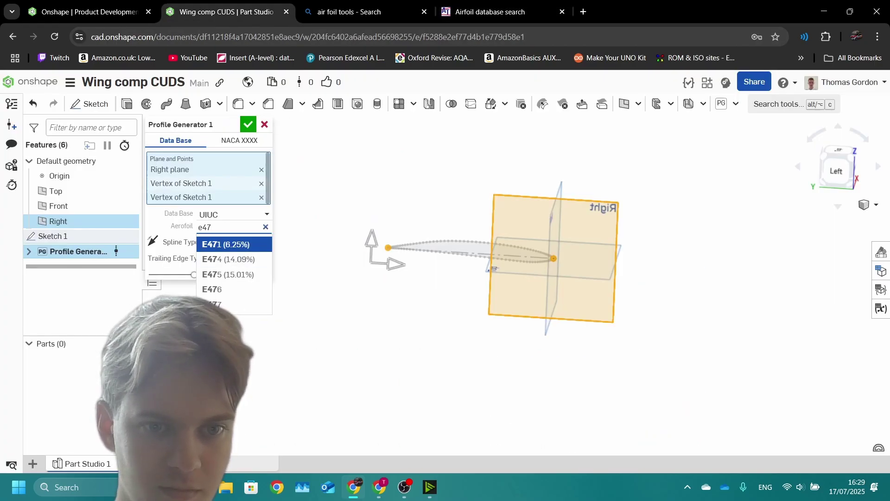
click(250, 242)
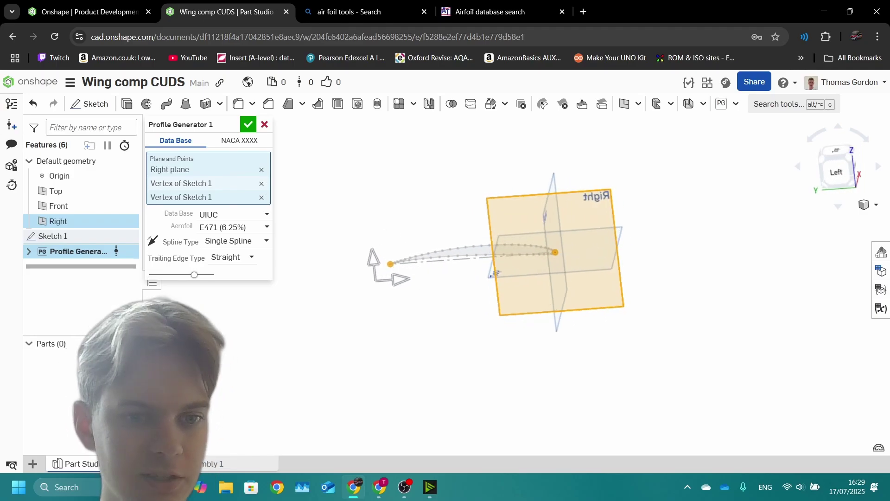
click(248, 124)
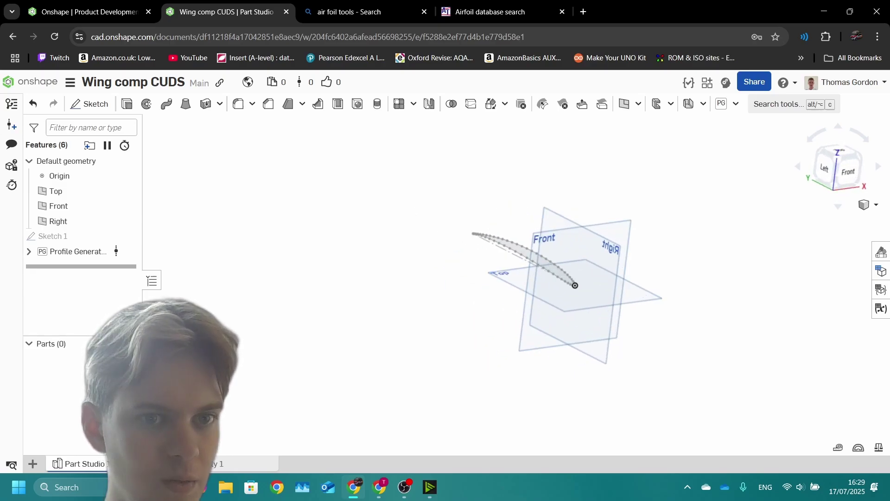
Step: Extrude the airfoil face in the opposite direction to a 600 mm depth
click(127, 104)
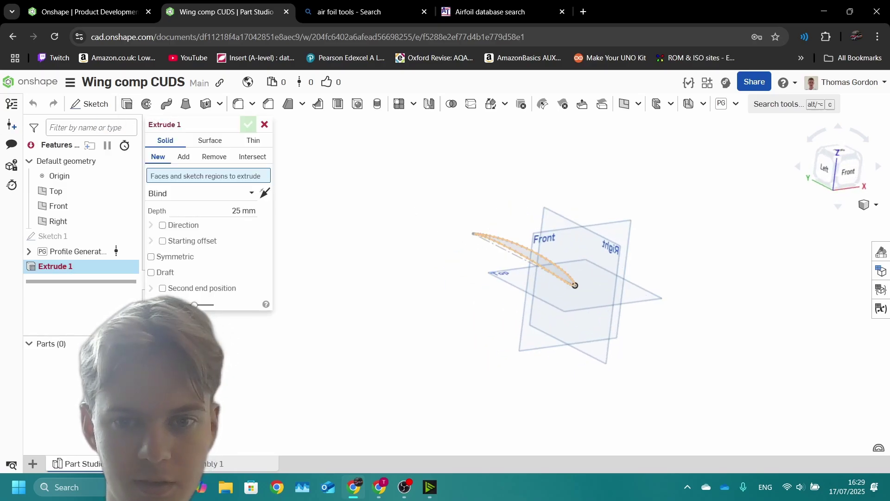
click(556, 247)
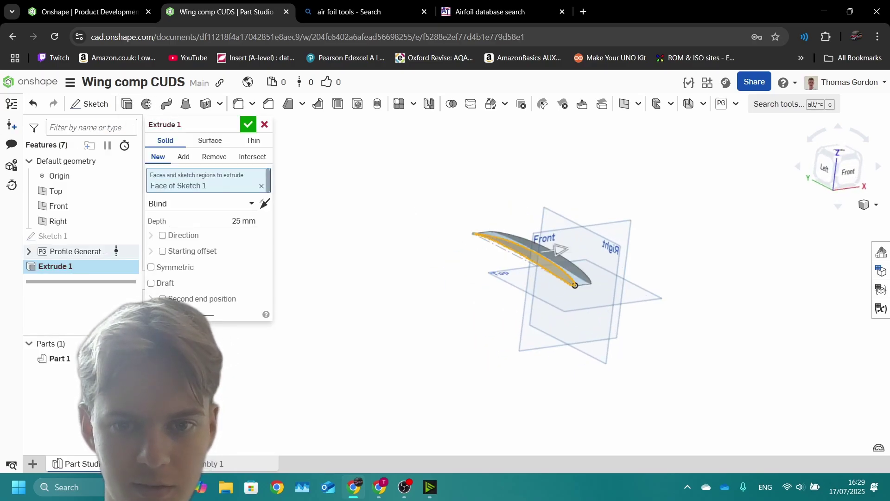
click(265, 204)
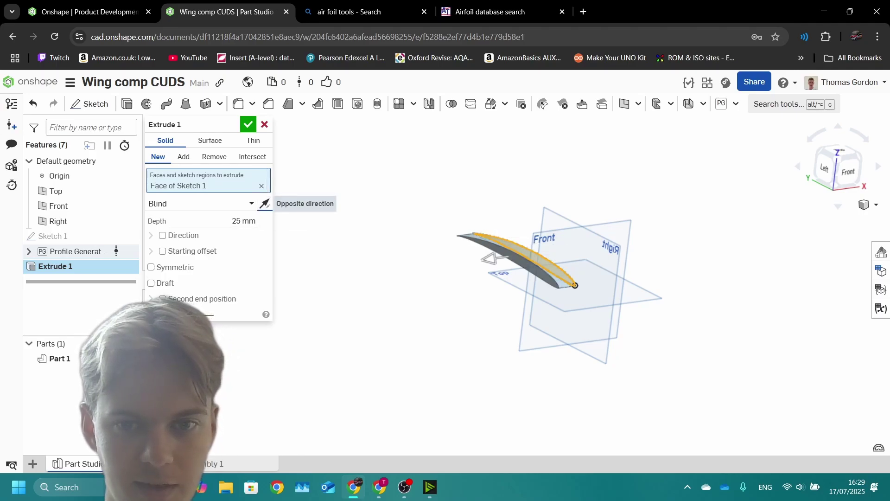
drag(489, 259, 290, 286)
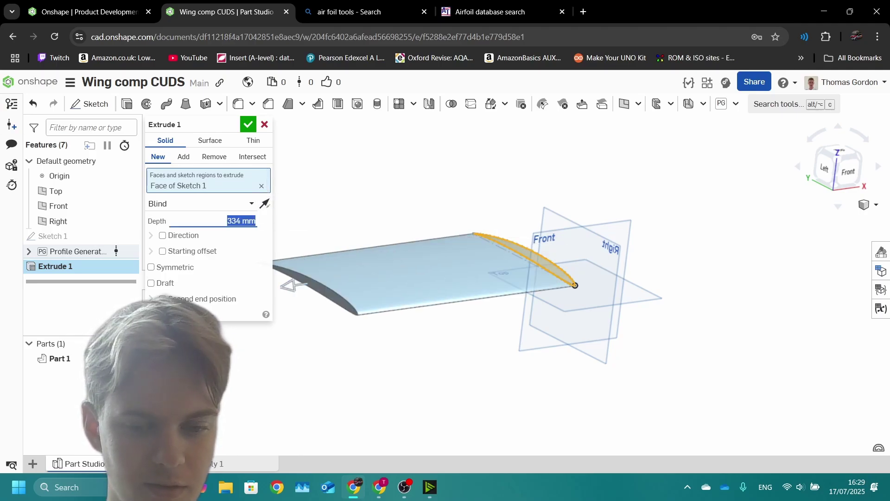
scroll(463, 278, down, 3)
right_drag(463, 278, 426, 264)
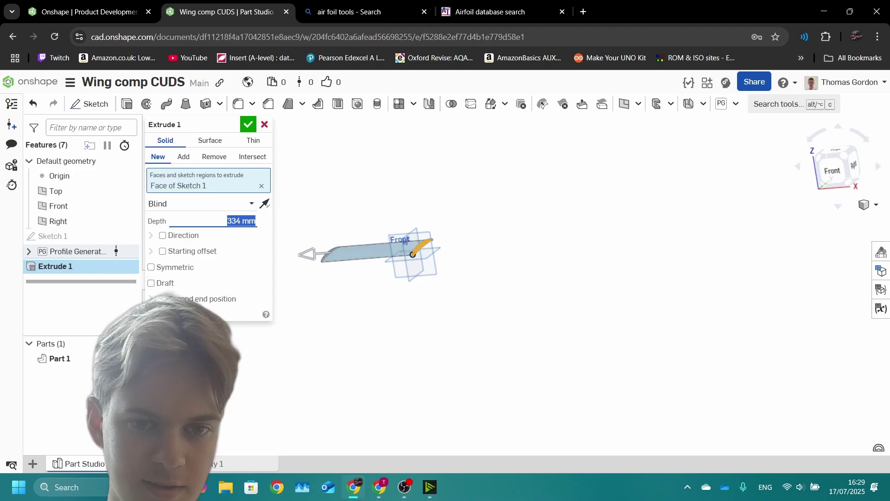
scroll(464, 278, up, 3)
text(600)
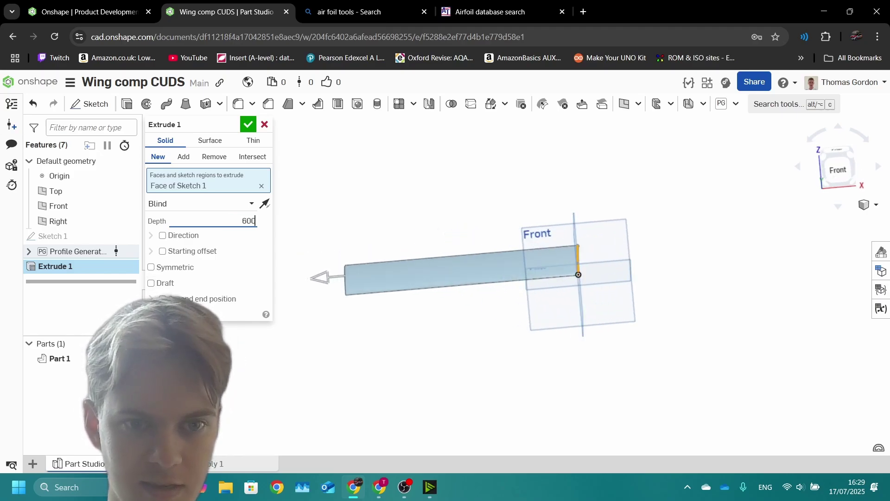
key(Return)
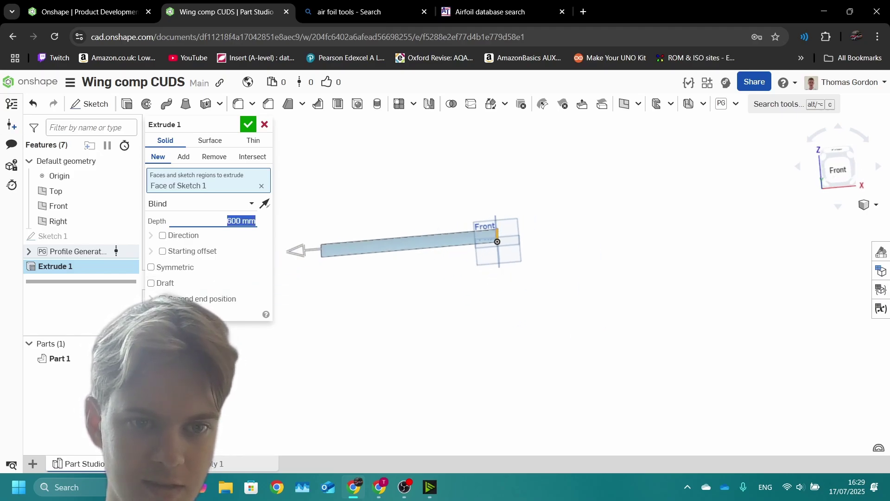
Step: Inspect the wing from several angles and confirm the 600 mm extrusion as Part 1
scroll(343, 232, up, 5)
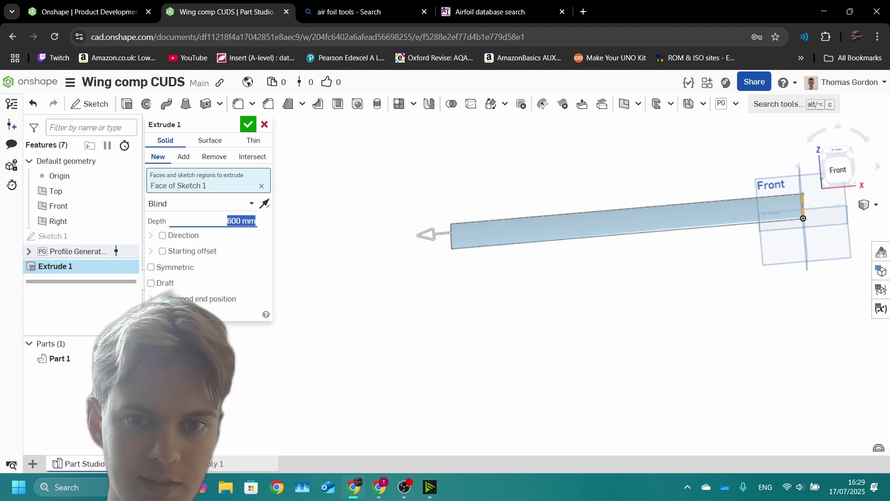
key(Up)
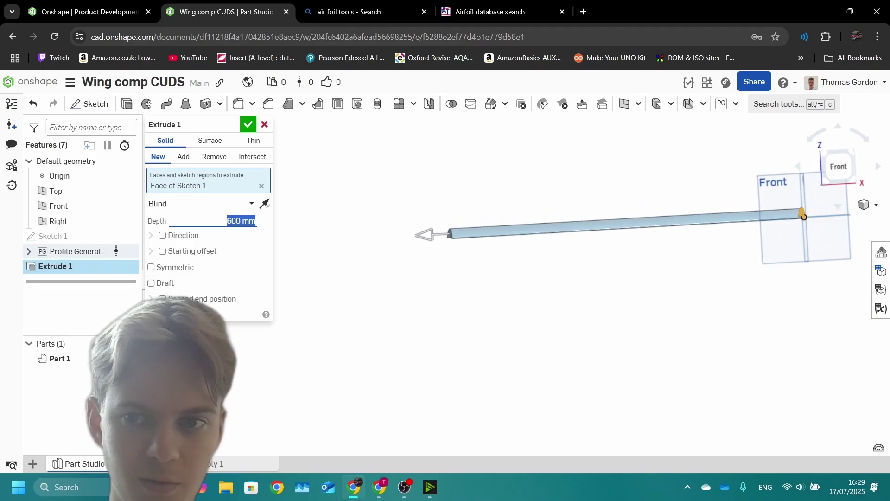
key(Down)
key(Down)
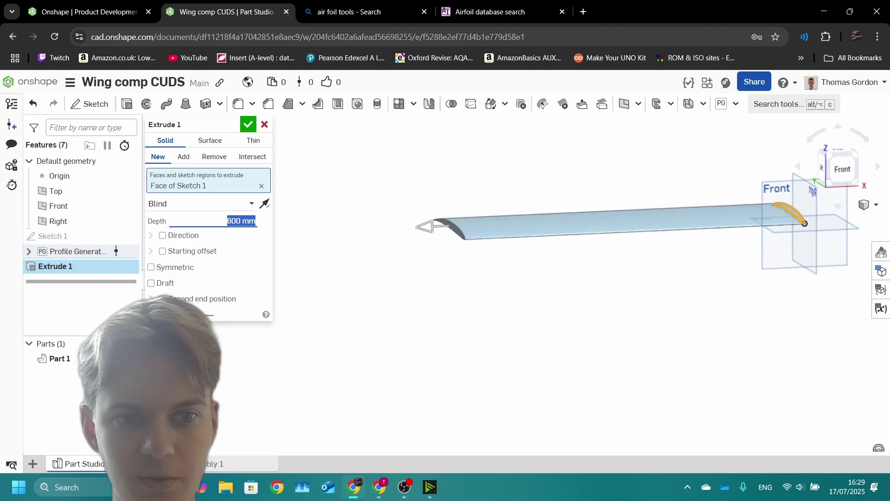
key(Up)
key(Up)
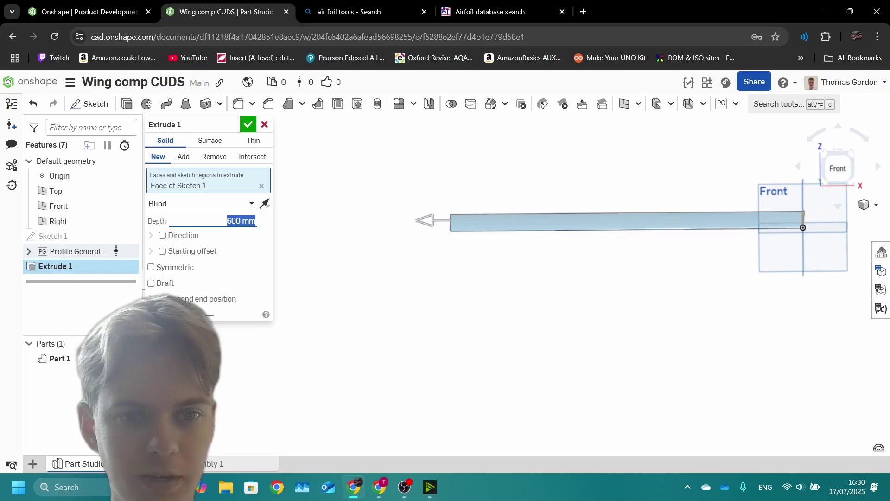
key(Right)
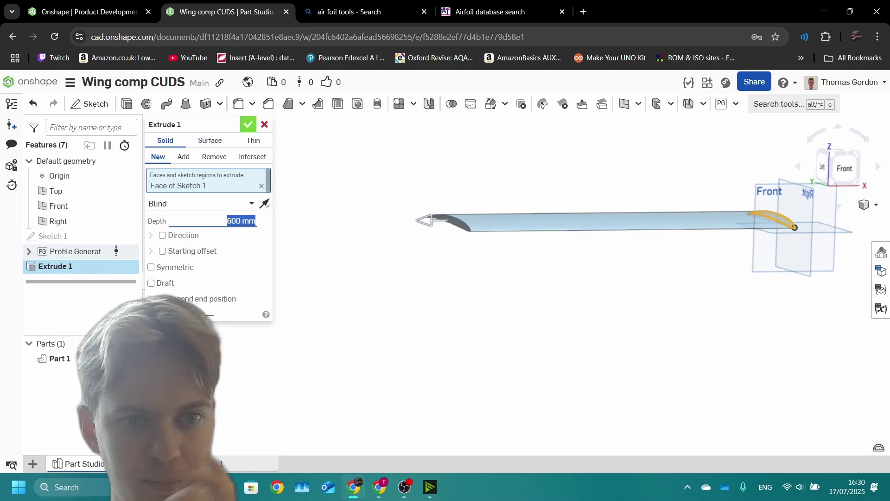
key(Return)
Step: Orbit and zoom around the finished wing to inspect it from several sides
key(Right)
key(Down)
key(Up)
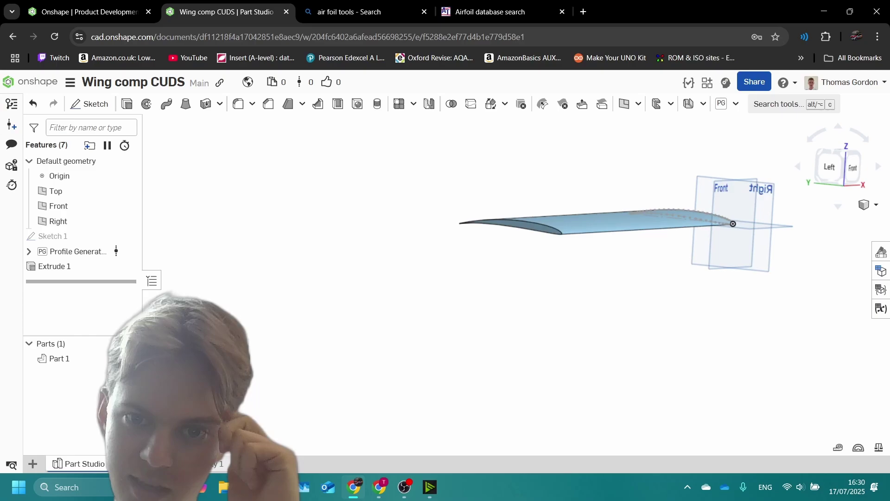
key(Right)
key(Right)
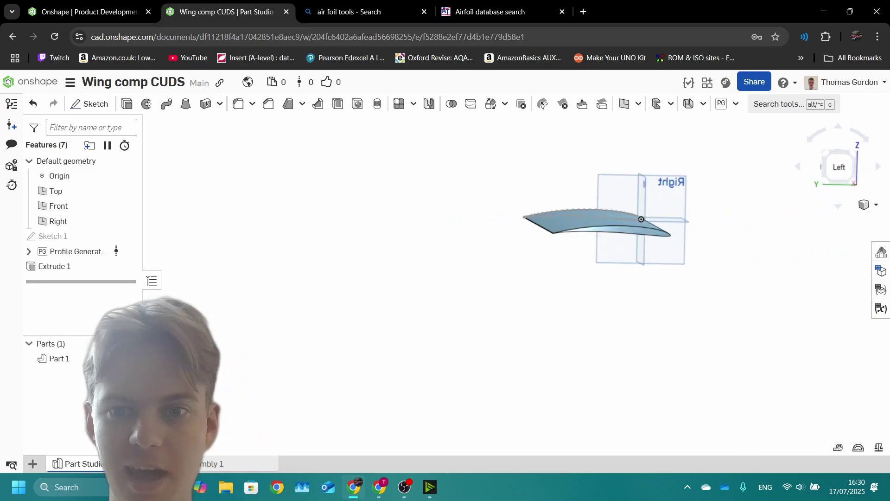
key(Right)
key(Right)
key(Right)
key(Right)
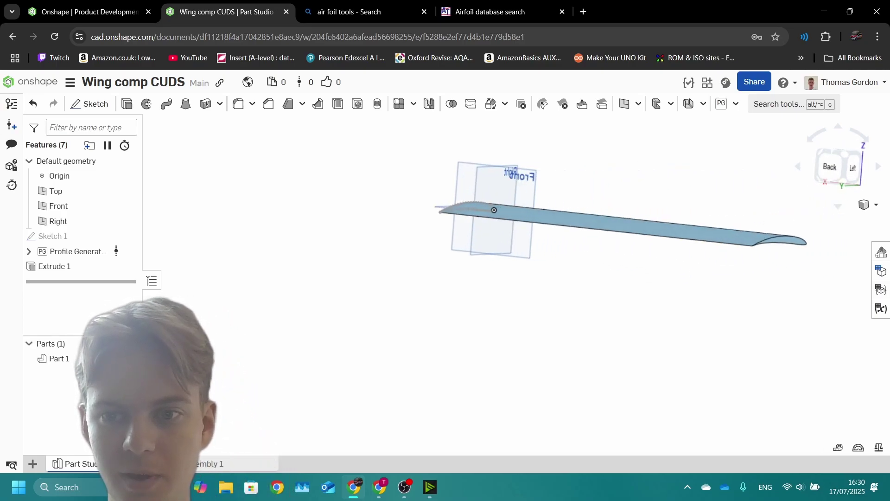
key(shift+z)
key(shift+z)
key(shift+z)
key(shift+z)
key(shift+z)
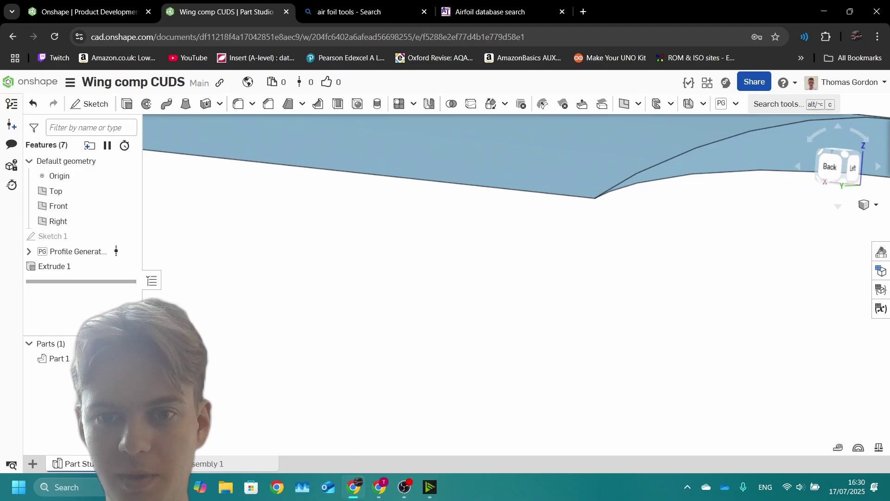
key(shift+x)
key(shift+x)
key(shift+x)
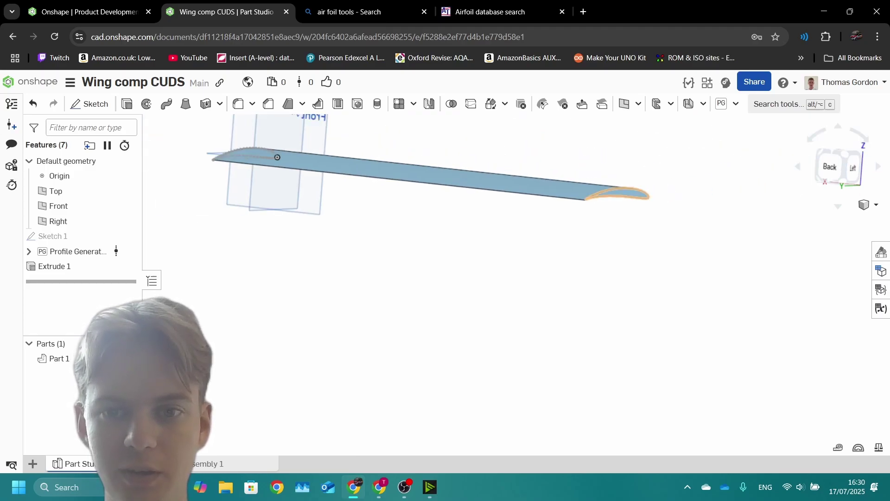
key(Left)
key(Left)
key(Left)
key(Left)
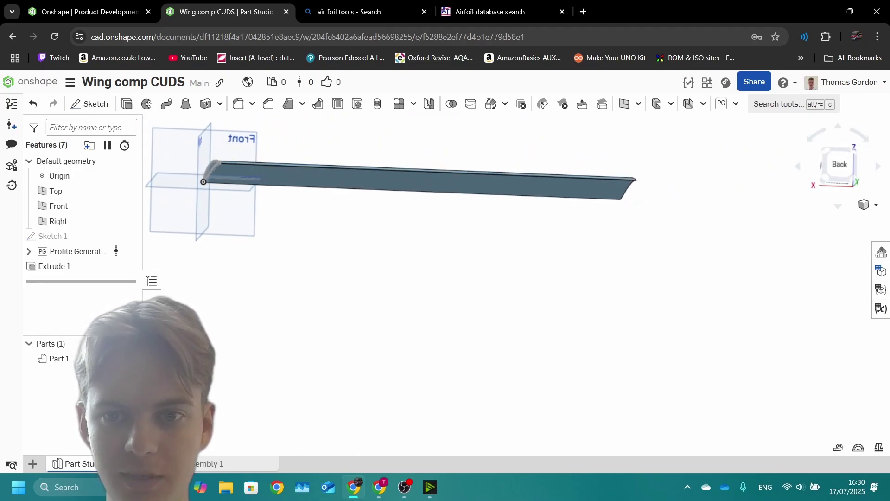
key(shift+z)
key(shift+z)
key(shift+z)
key(shift+x)
key(shift+x)
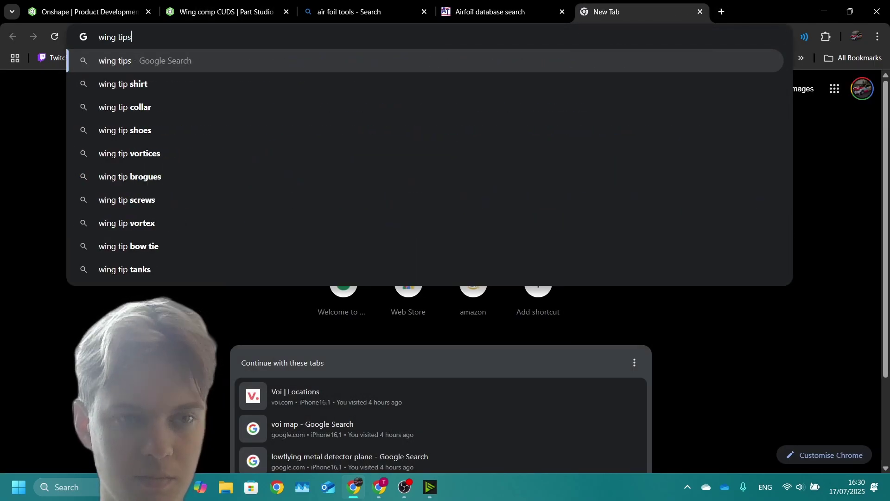
Step: Show image results for 'wing tips' and preview the NASA and hydro.aero winglet pictures
key(Return)
click(155, 134)
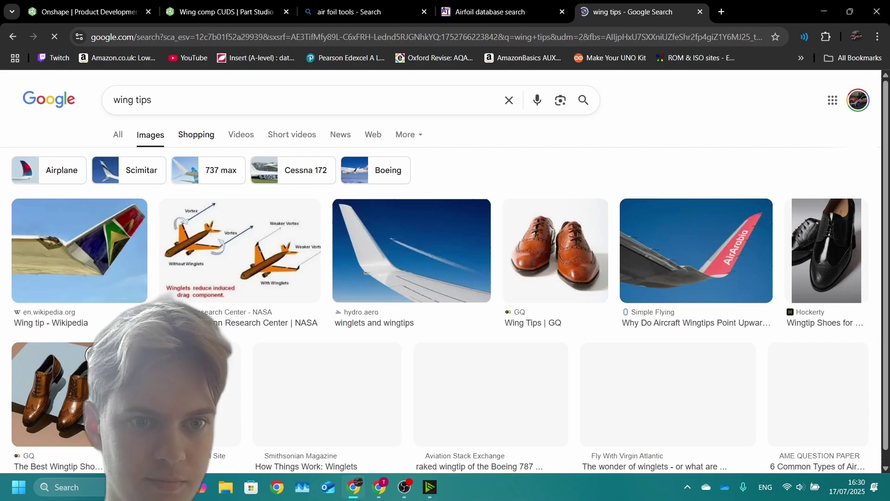
click(256, 250)
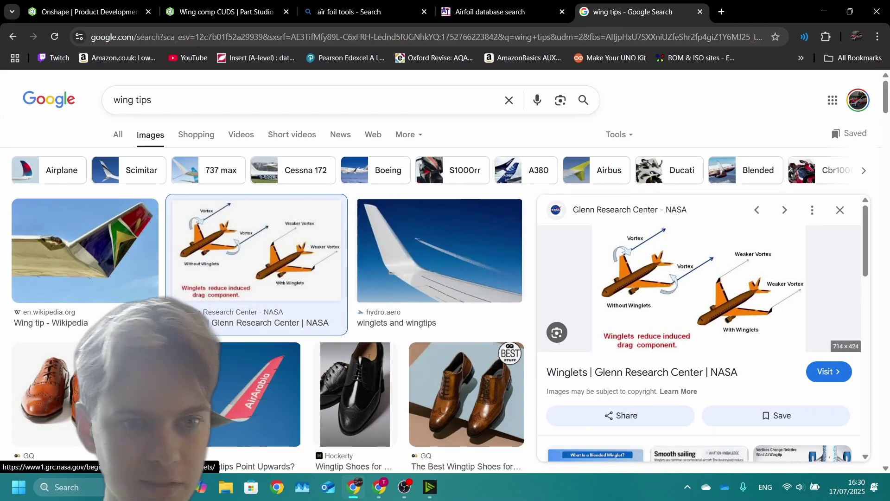
click(439, 250)
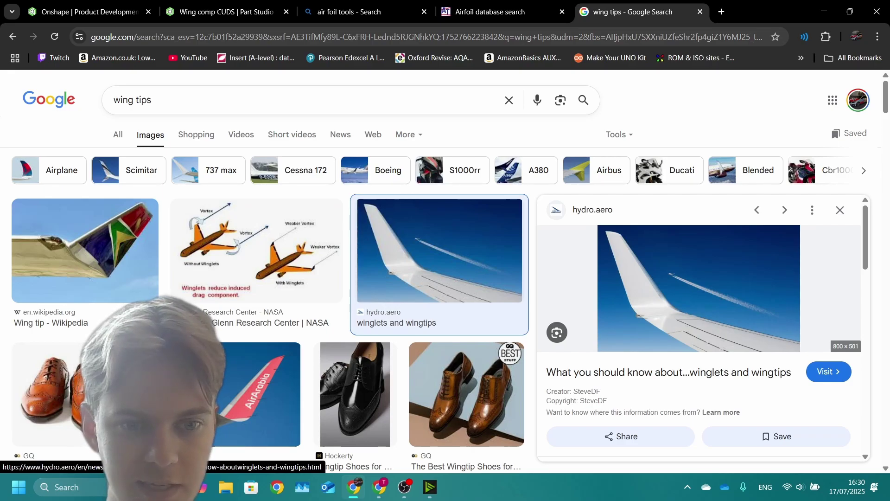
scroll(700, 328, down, 10)
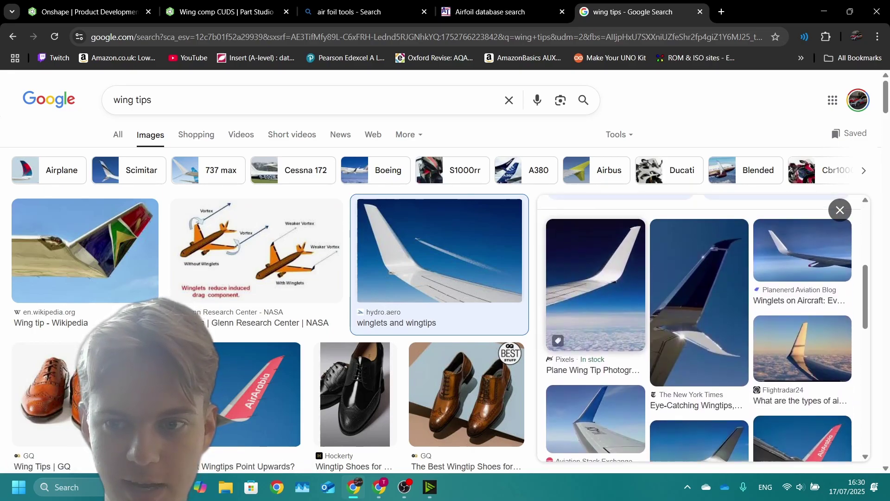
scroll(700, 325, up, 5)
Step: Return to the Wing comp CUDS model, start a sketch, and cancel it after reorienting
click(226, 11)
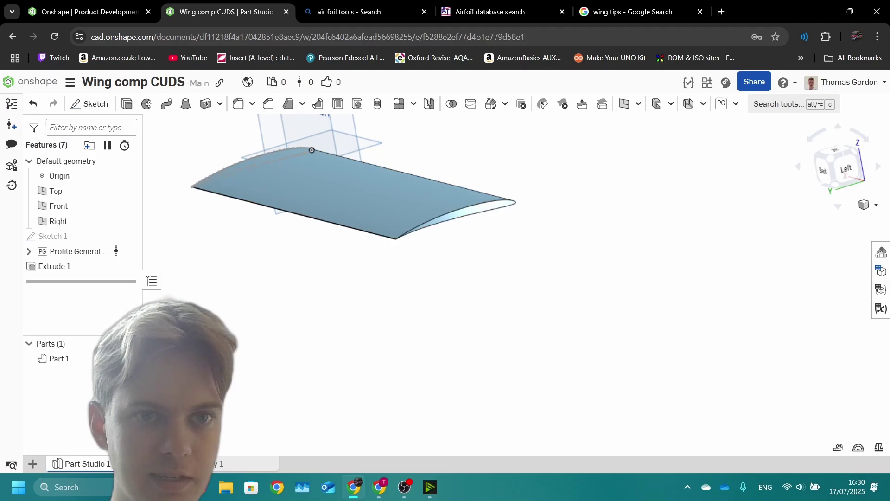
right_drag(312, 150, 156, 223)
scroll(584, 269, down, 5)
scroll(511, 185, up, 2)
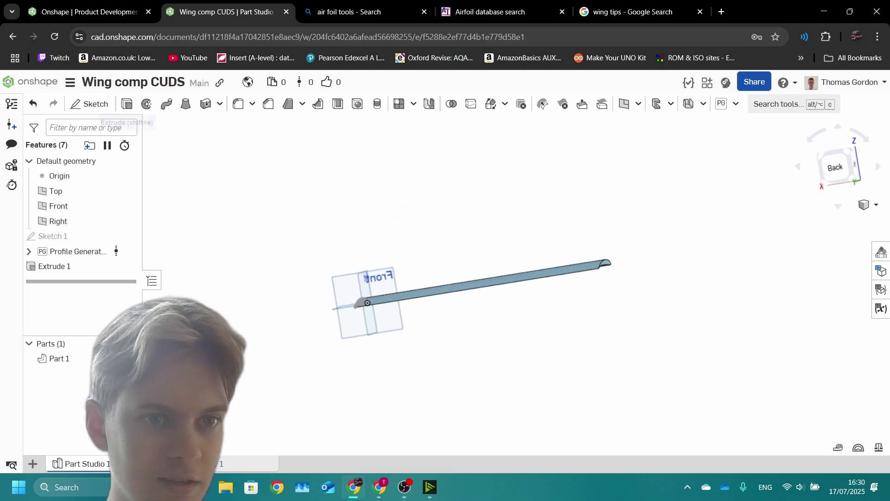
click(89, 103)
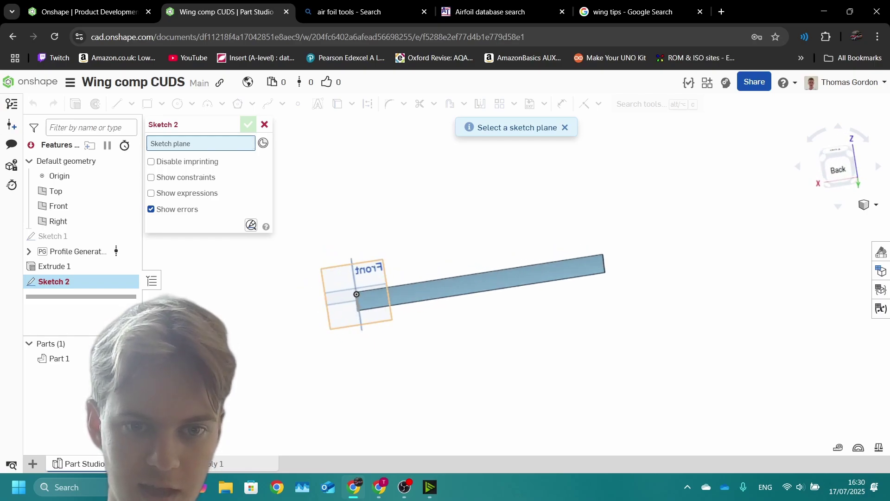
key(Right)
key(Right)
key(Right)
key(Right)
key(Right)
key(Right)
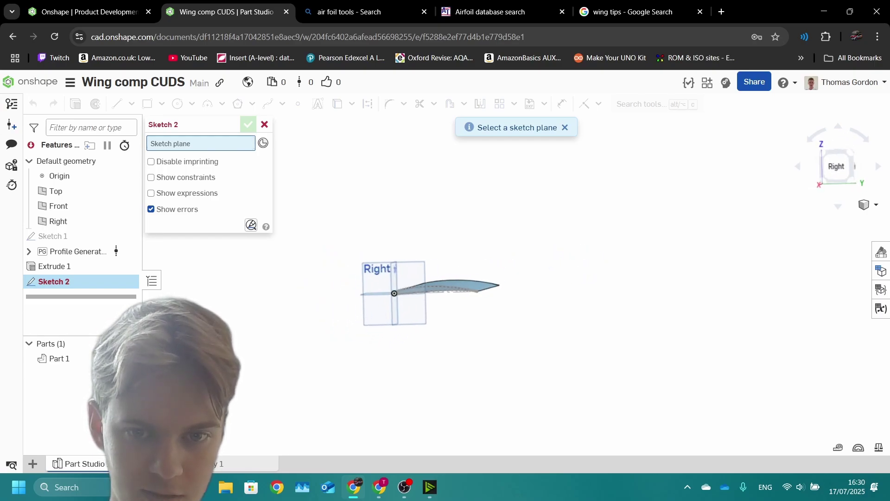
key(Left)
key(Up)
key(Escape)
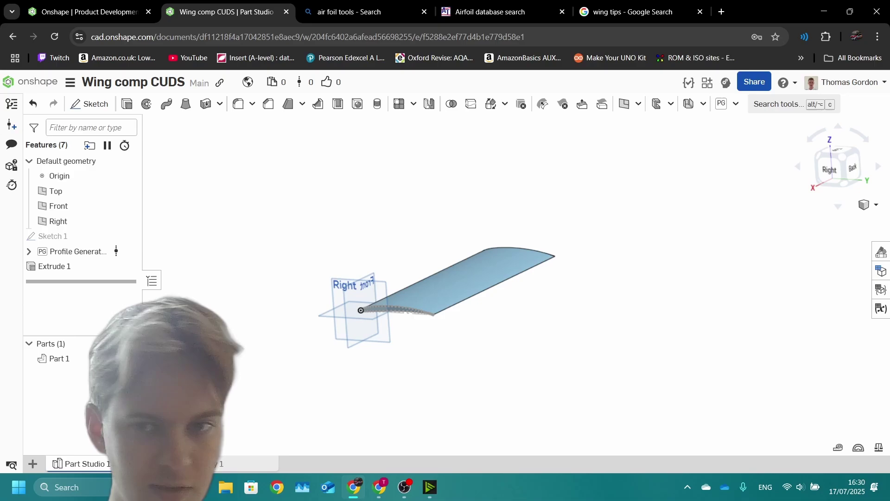
Step: Create Plane 1 as a Point normal plane on the trailing-edge tip vertex and sketch edge
click(624, 103)
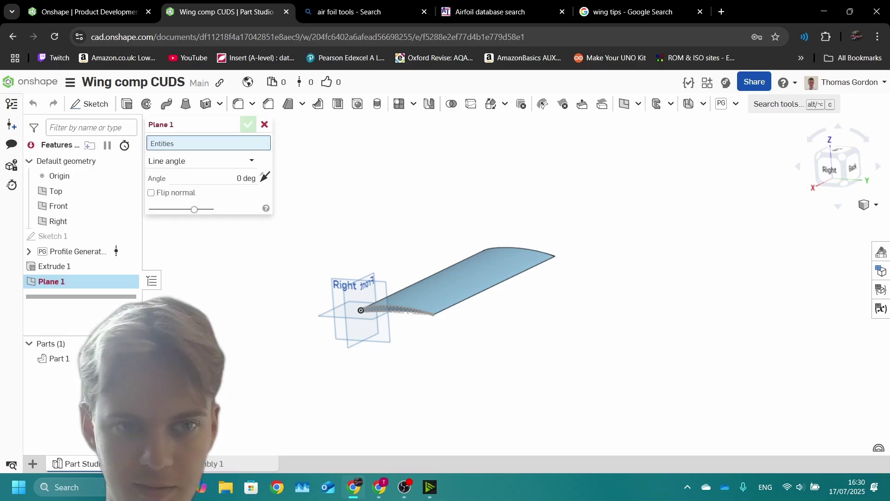
scroll(392, 322, up, 5)
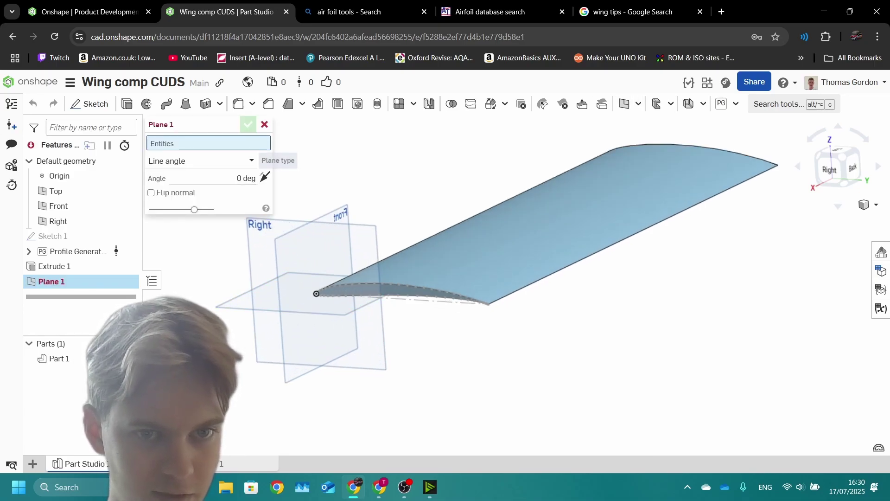
click(208, 160)
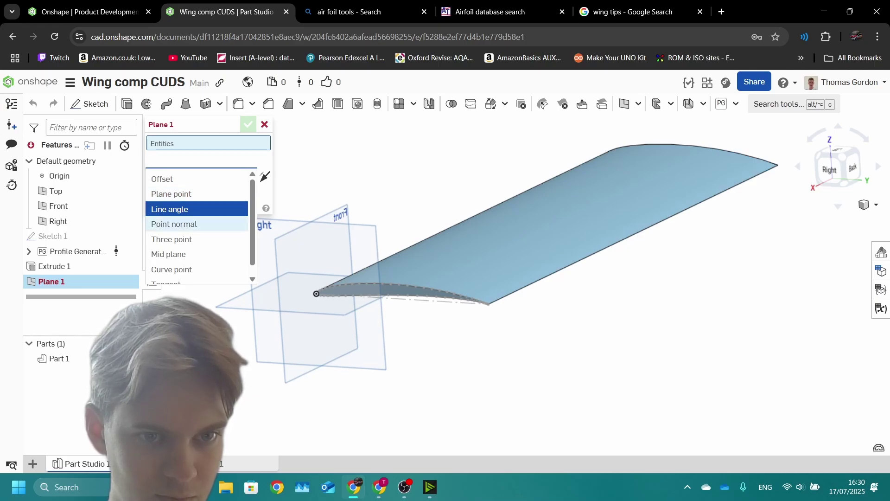
click(174, 224)
scroll(489, 307, up, 10)
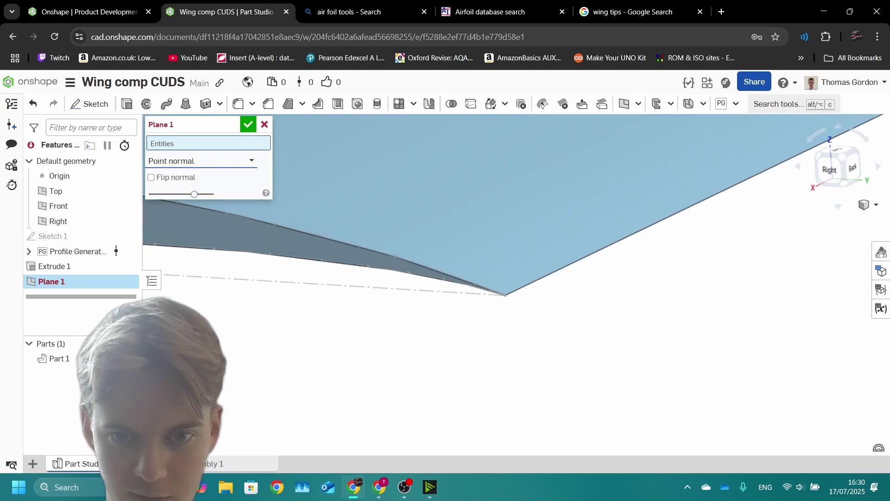
scroll(489, 307, up, 2)
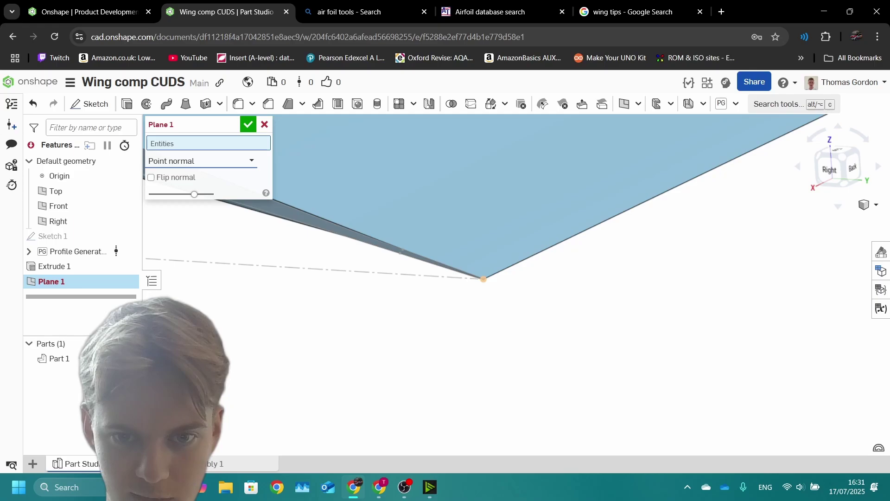
click(483, 278)
click(417, 275)
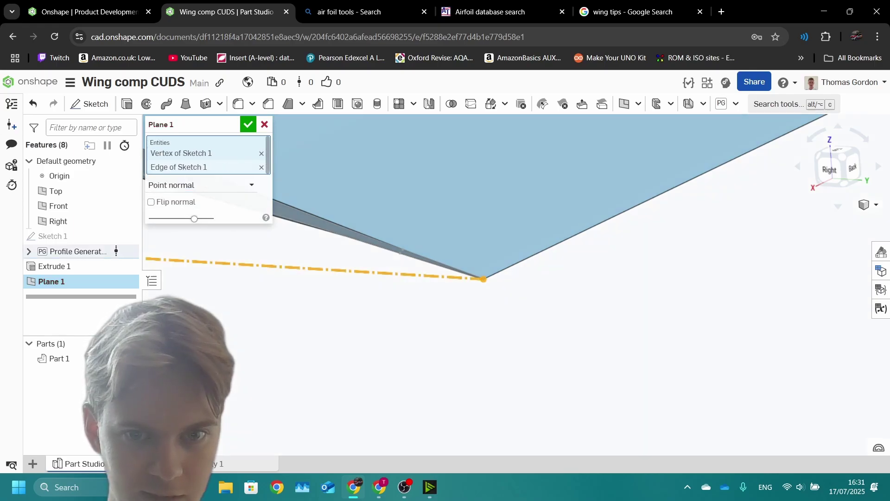
scroll(381, 293, down, 10)
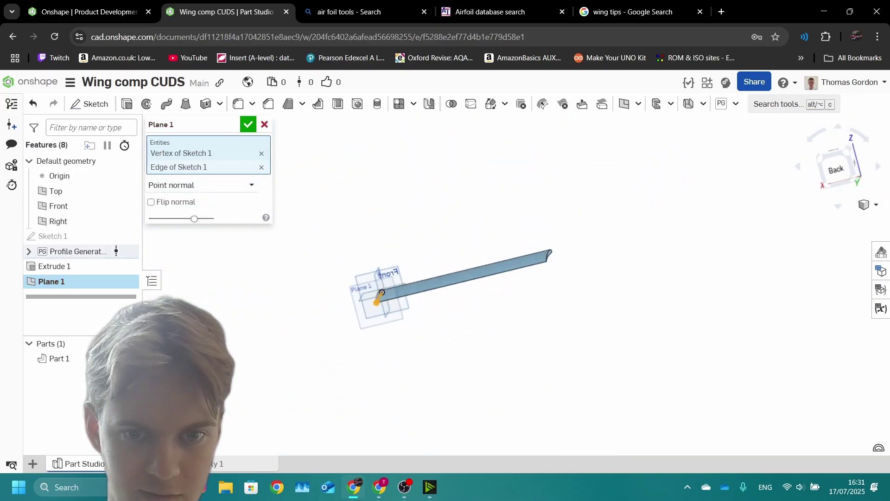
right_drag(381, 292, 363, 294)
key(Return)
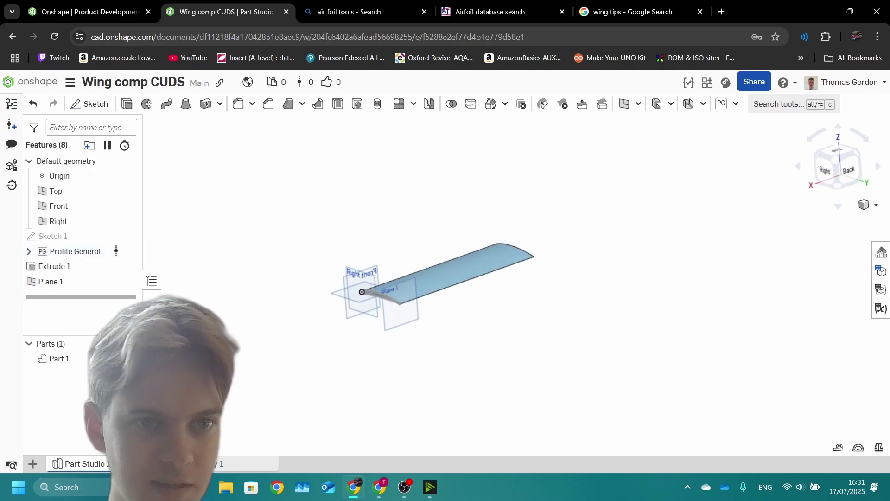
Step: Start Sketch 2 on Plane 1 and draw a line from the wing corner along its lower edge
click(89, 104)
click(400, 291)
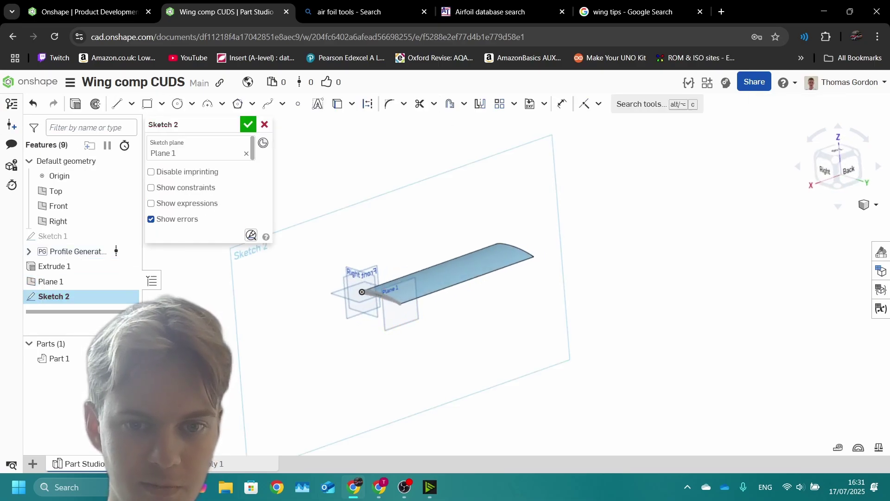
scroll(429, 294, up, 5)
scroll(410, 296, up, 3)
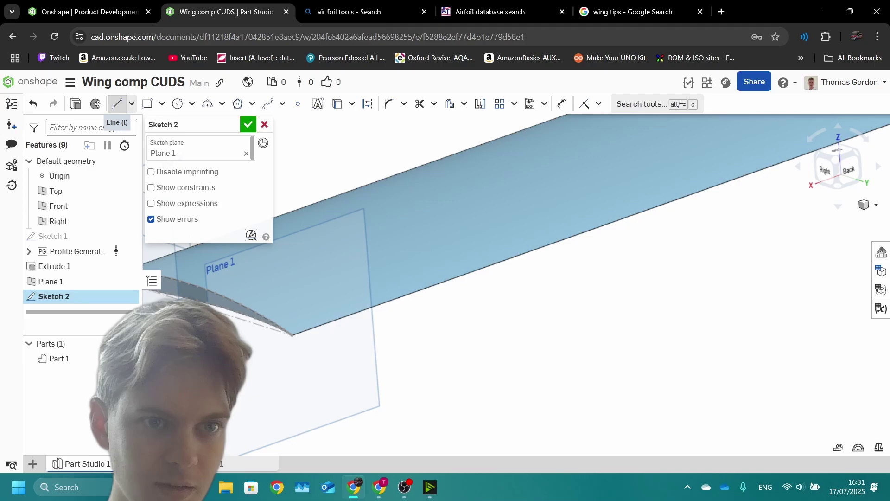
click(116, 103)
drag(292, 335, 684, 207)
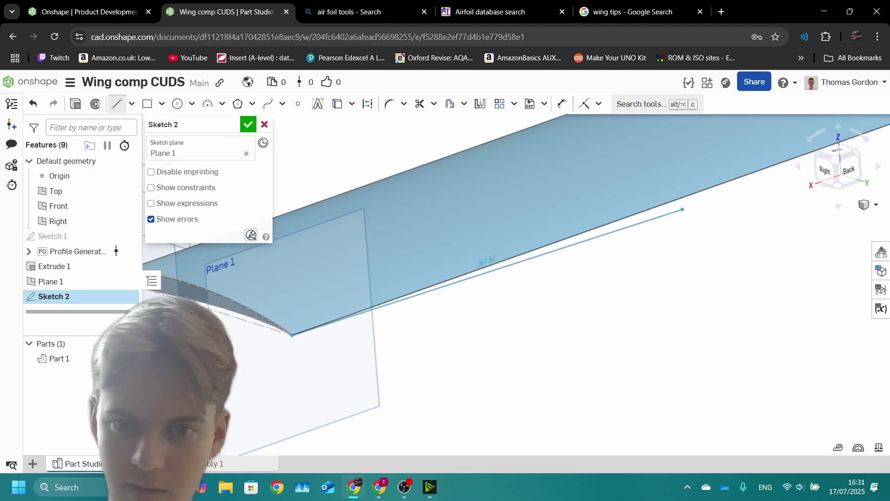
mouse_move(684, 207)
right_down()
mouse_move(338, 232)
mouse_move(479, 171)
mouse_move(408, 188)
right_up()
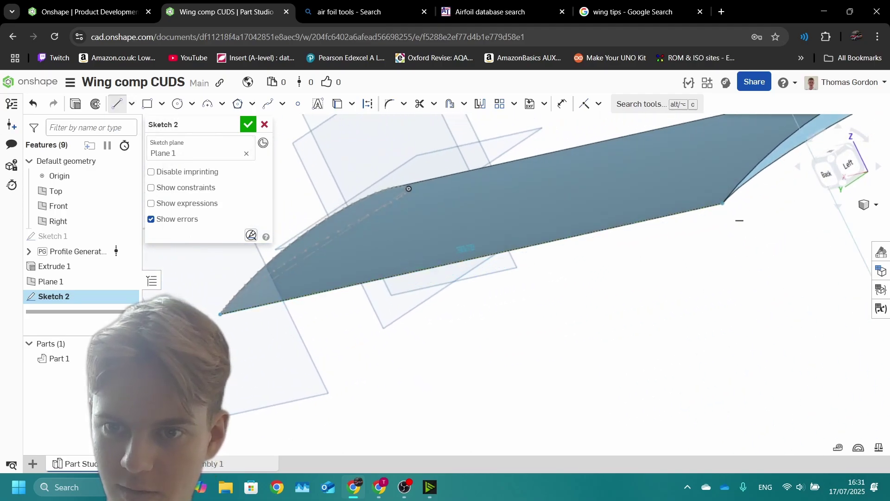
scroll(408, 189, up, 5)
drag(689, 238, 671, 227)
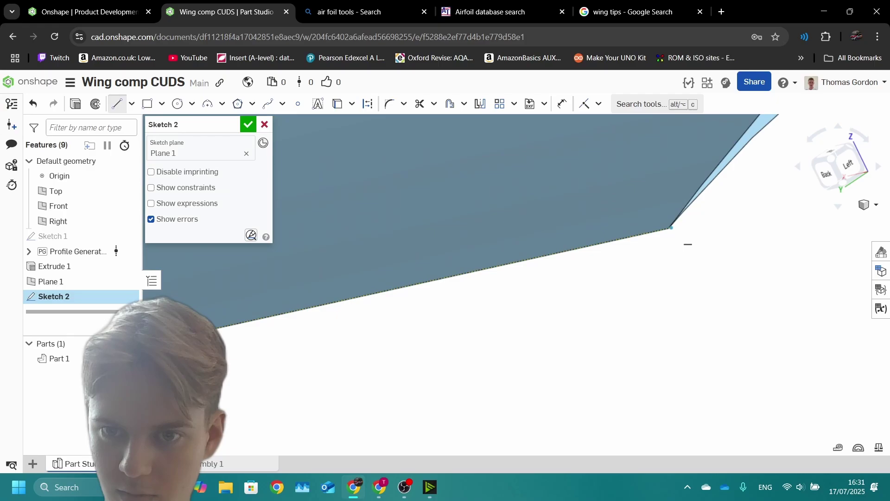
scroll(683, 234, down, 5)
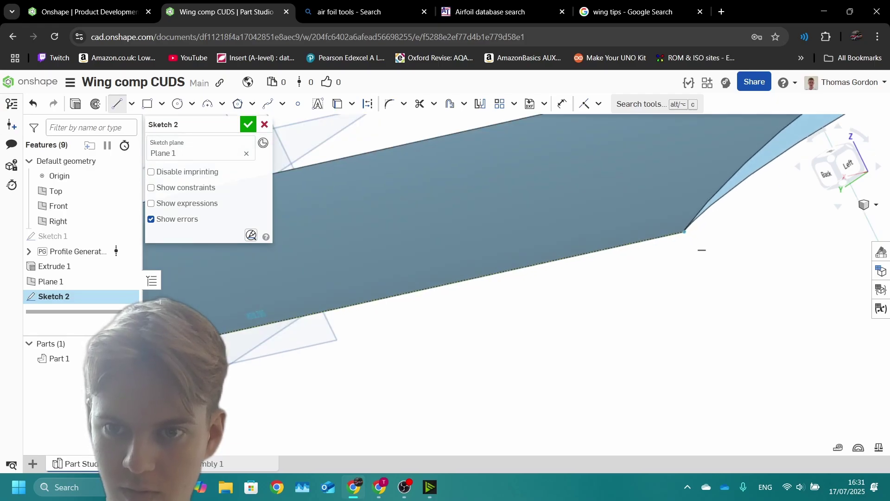
drag(755, 191, 696, 237)
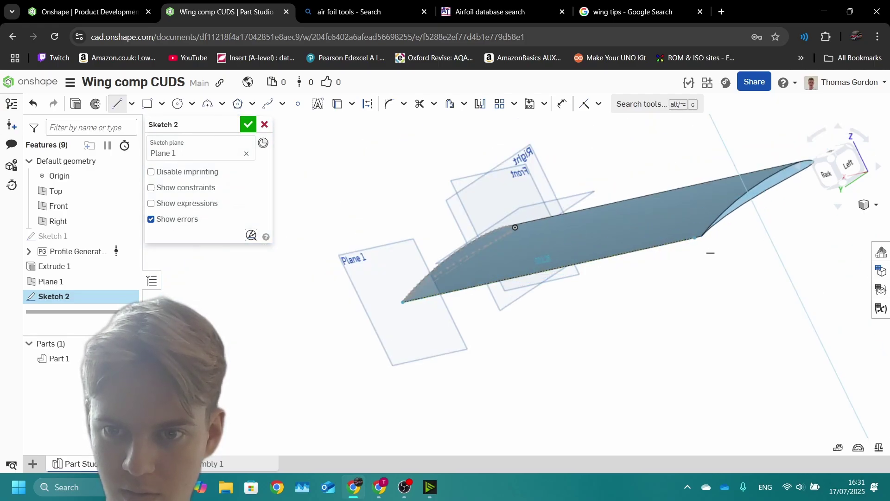
scroll(712, 254, up, 5)
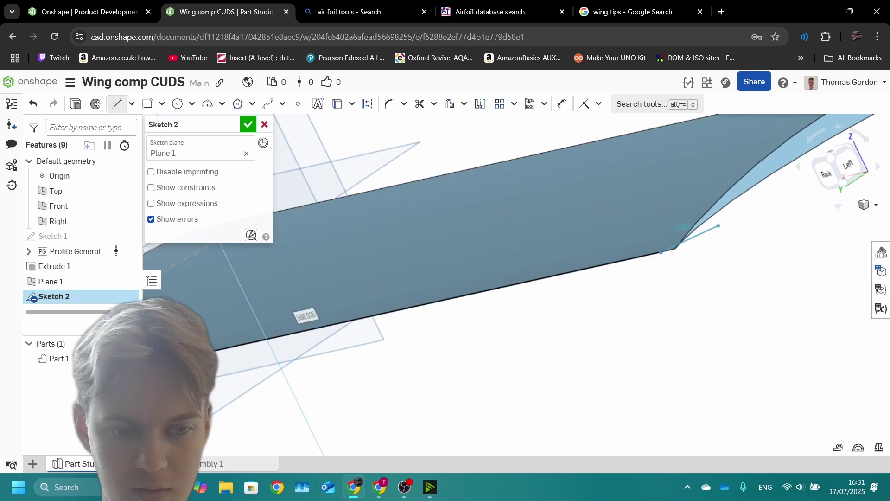
key(Escape)
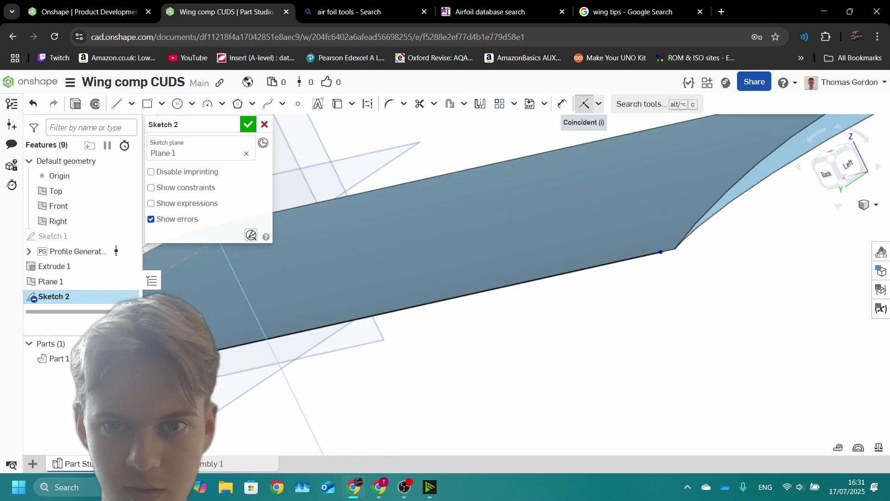
Step: Fit the wing, orbit to the back view, and pick the wing's 600 mm edge
click(584, 104)
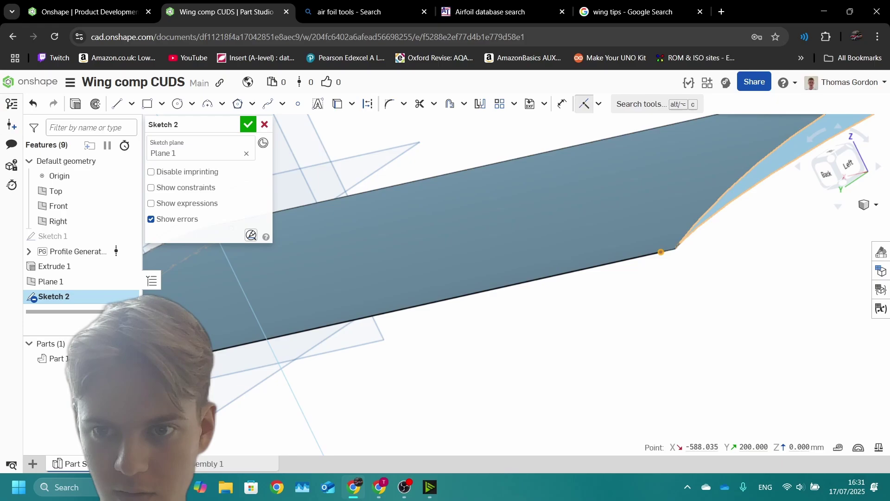
scroll(677, 245, down, 2)
key(f)
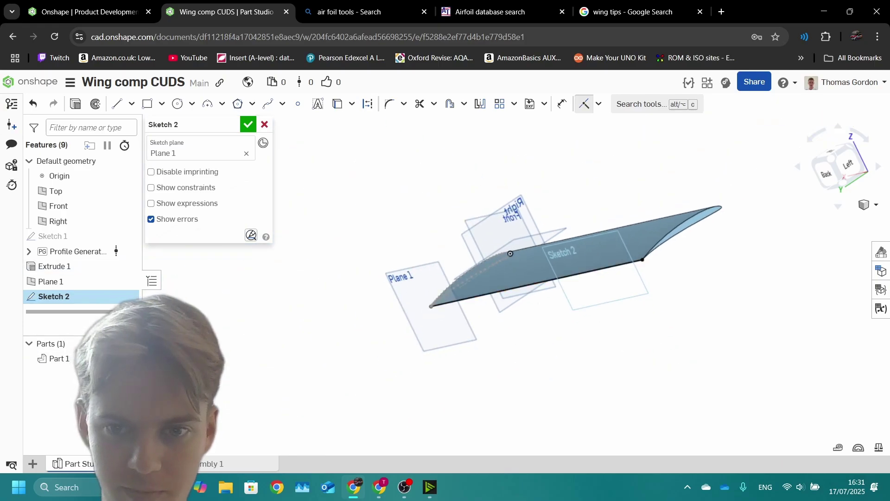
right_drag(452, 240, 380, 242)
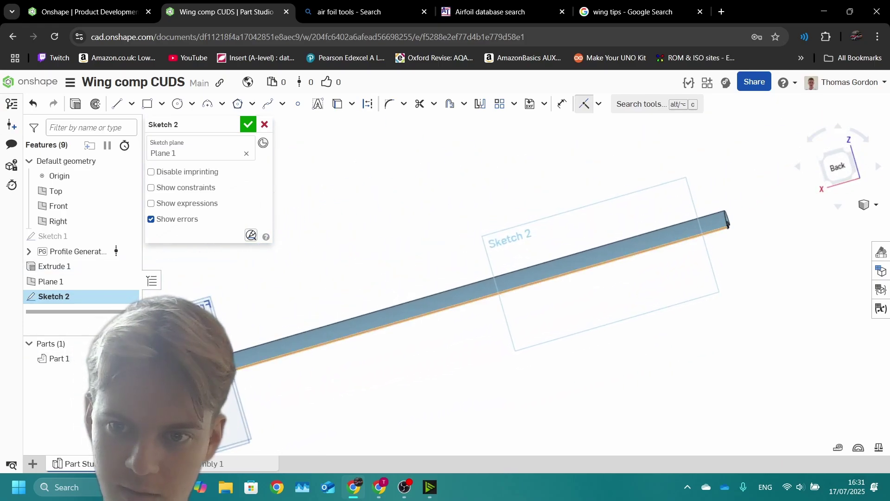
click(646, 231)
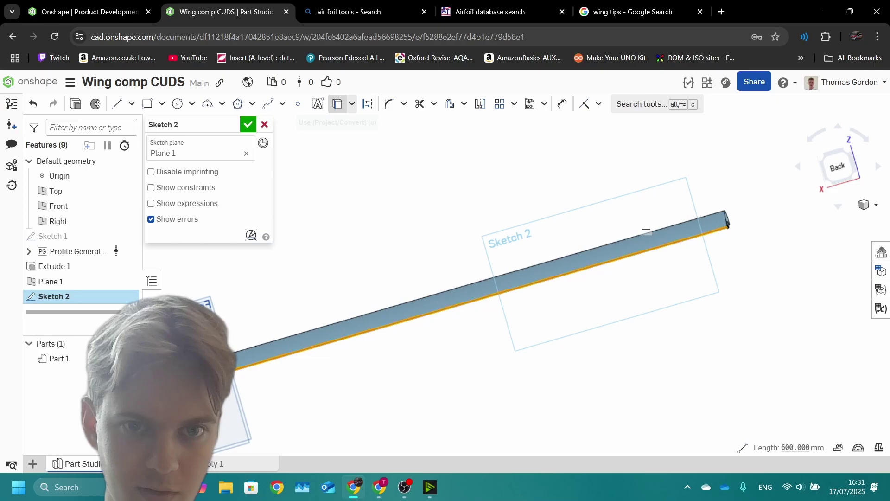
Step: Project the wing edge as reference and draw a spline rising from the wing's end corner
click(368, 103)
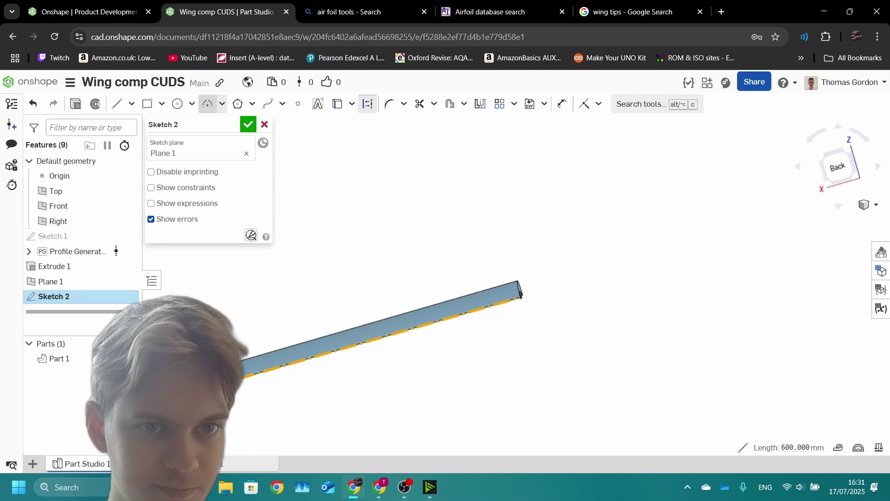
key(Escape)
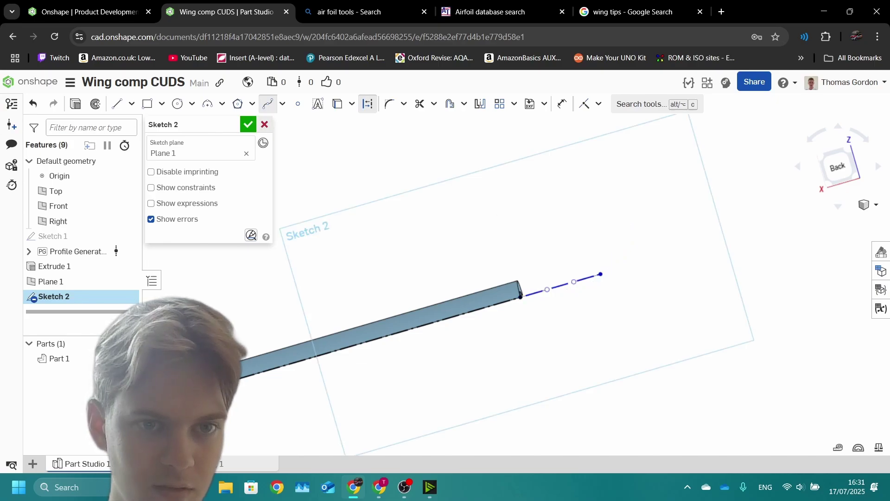
key(Escape)
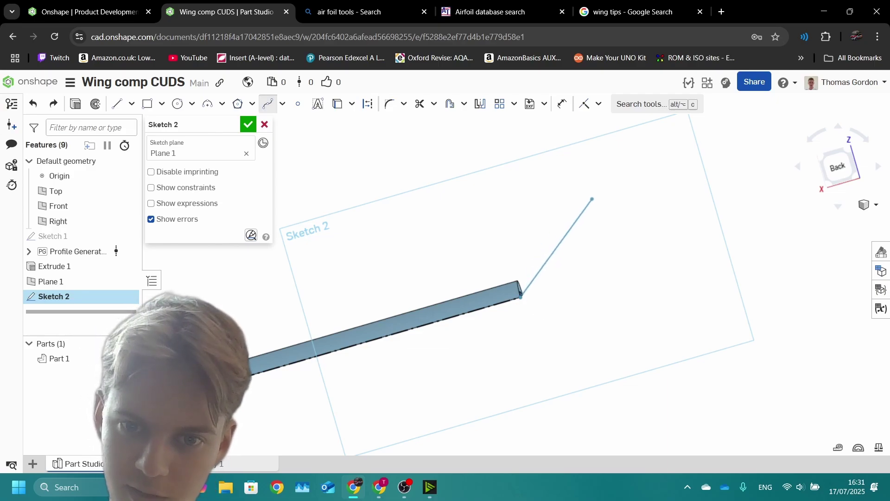
double_click(593, 199)
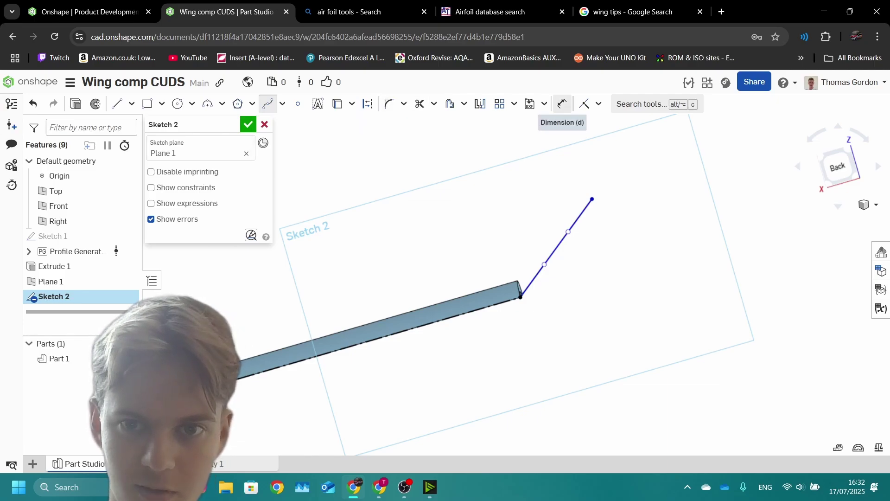
Step: Dimension the spline's reach at 125 mm, begin its height dimension, and consult the competition brief
click(562, 104)
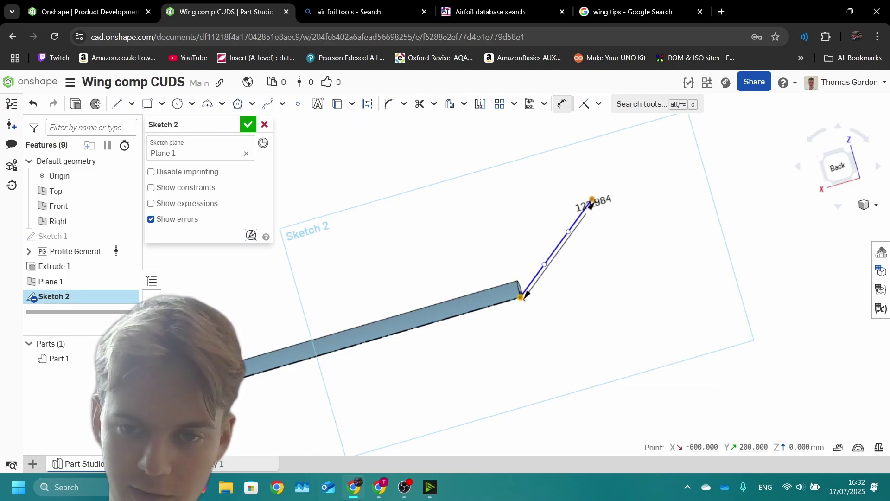
click(577, 339)
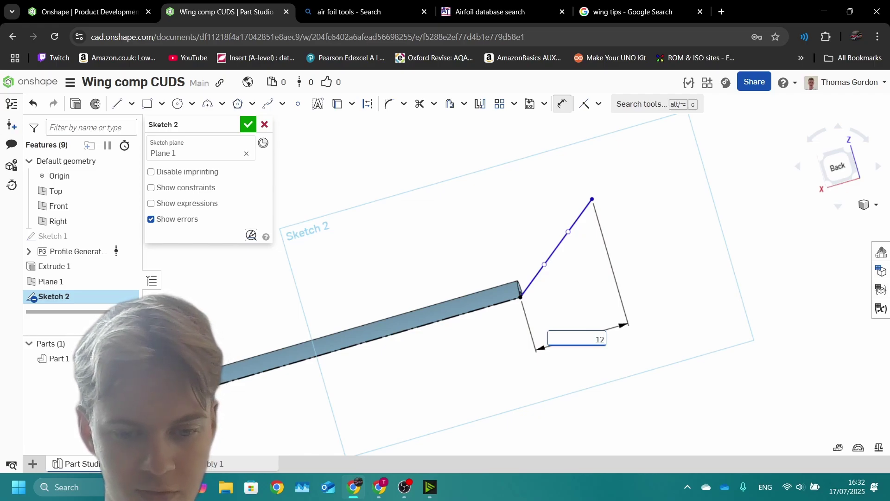
key(Return)
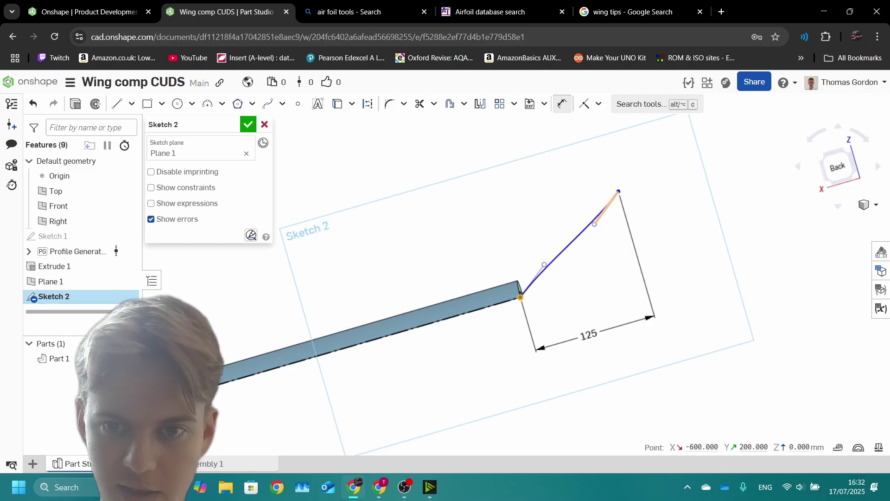
click(619, 191)
click(702, 207)
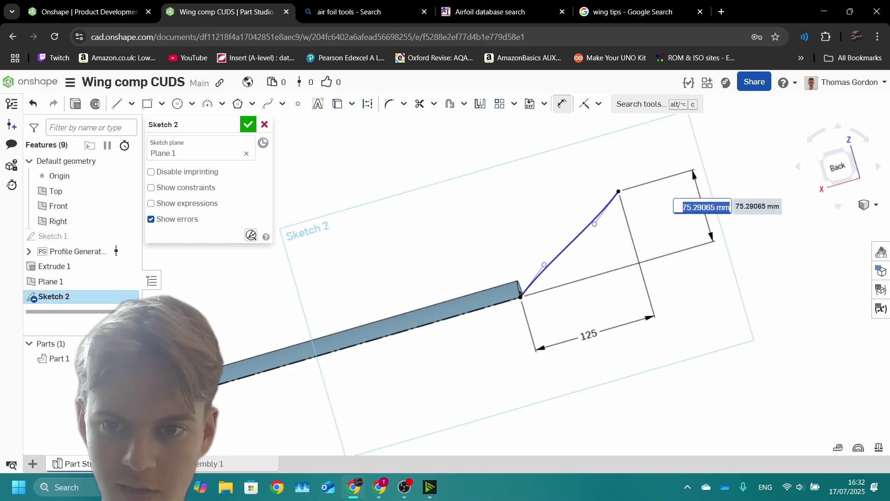
key(alt+Tab)
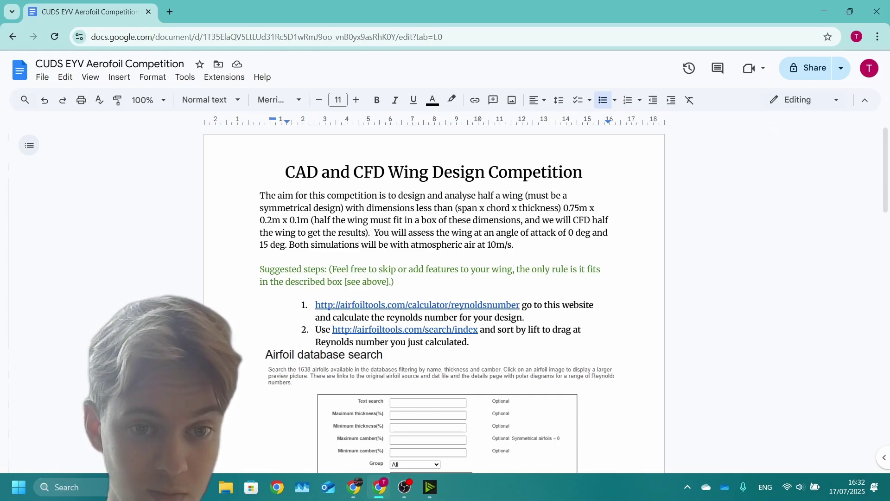
click(354, 487)
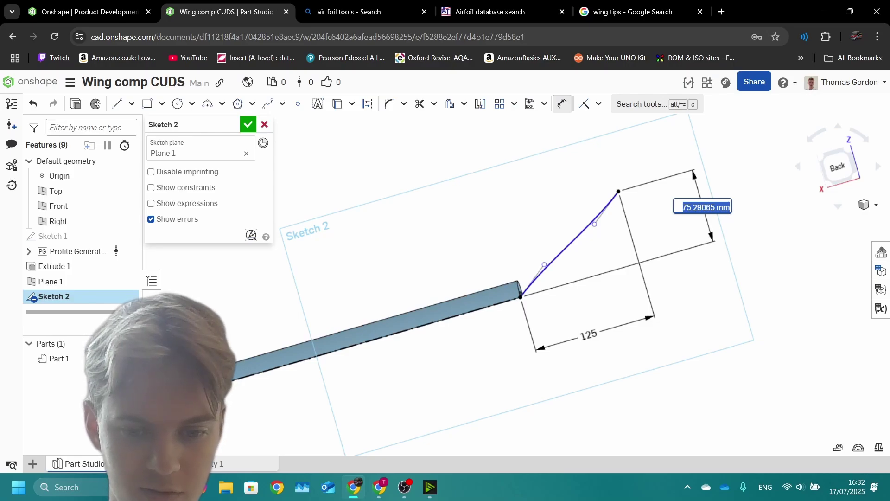
Step: Set the spline height to 75 mm and make its lower tangent handle parallel to the wing
key(Return)
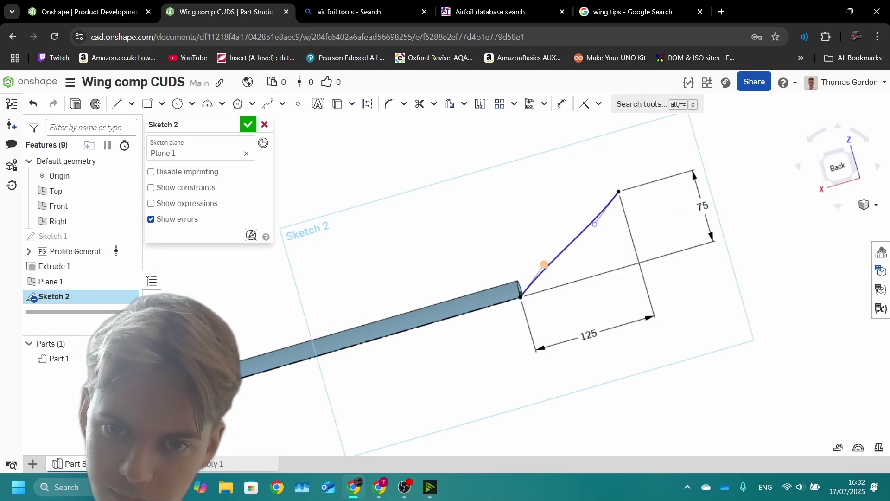
drag(545, 265, 559, 285)
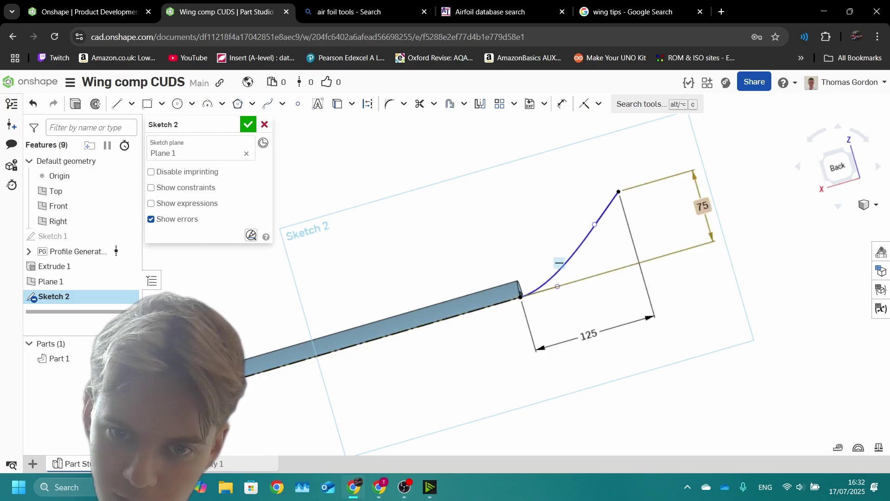
click(542, 292)
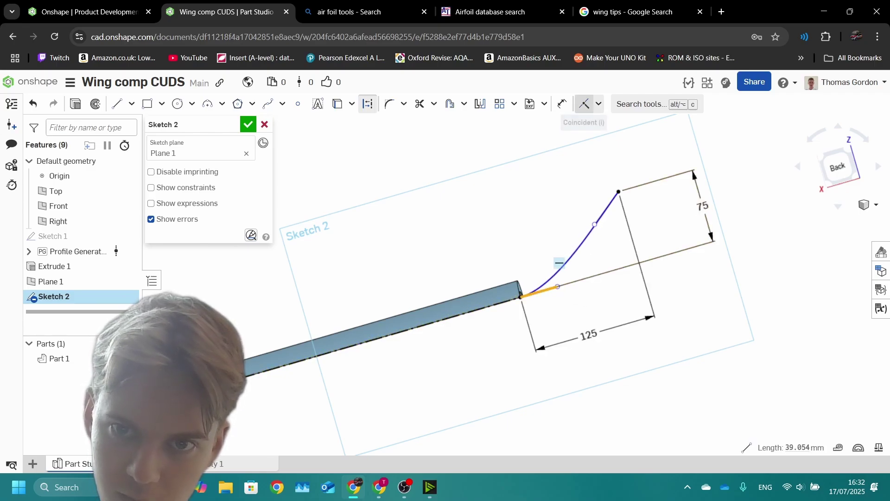
click(598, 104)
click(608, 166)
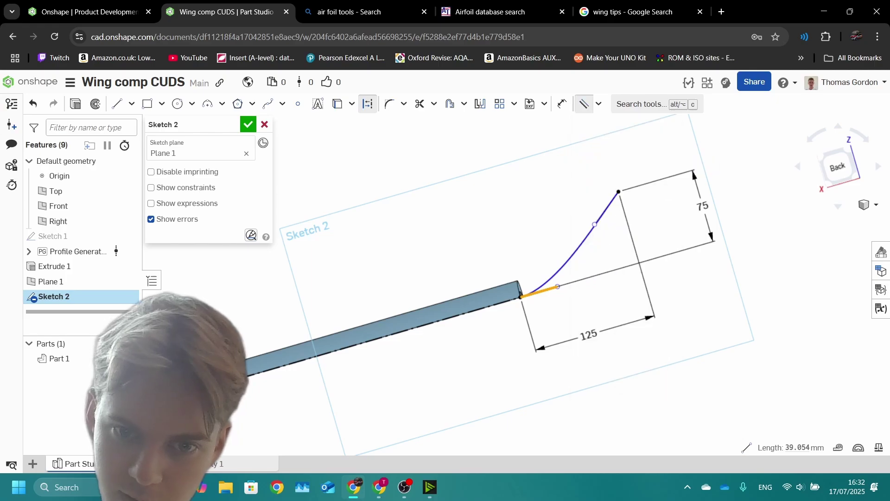
key(Escape)
Step: Make the top tangent handle vertical and adjust both handles to smooth the winglet curve
scroll(618, 190, up, 2)
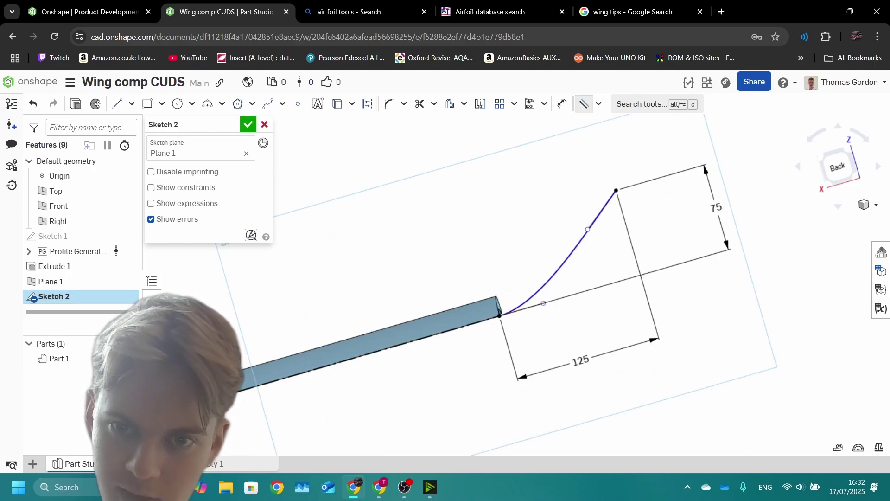
drag(616, 191, 627, 225)
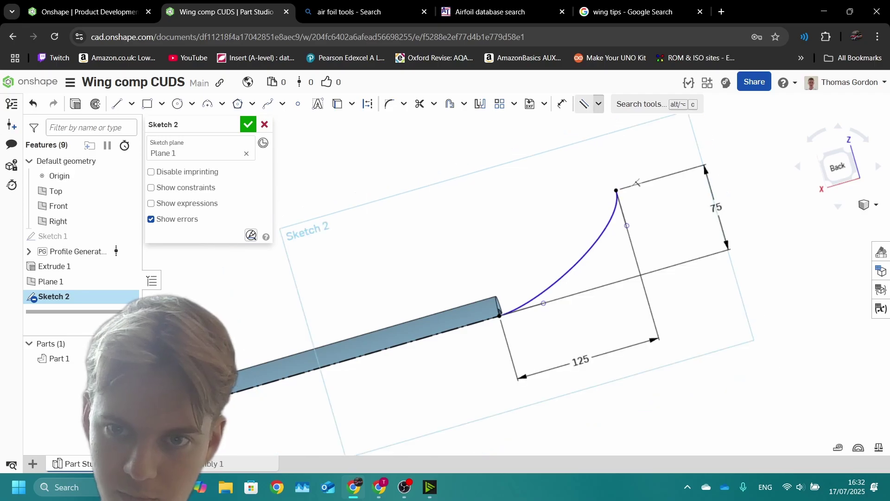
click(598, 104)
click(602, 227)
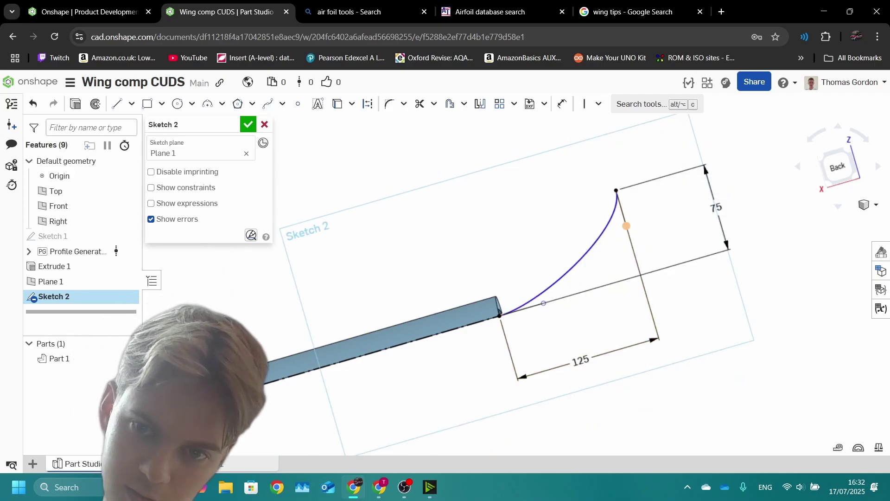
drag(626, 225, 632, 247)
drag(544, 302, 566, 298)
mouse_move(566, 298)
right_down()
mouse_move(566, 315)
mouse_move(510, 287)
mouse_move(445, 281)
right_up()
scroll(565, 315, down, 5)
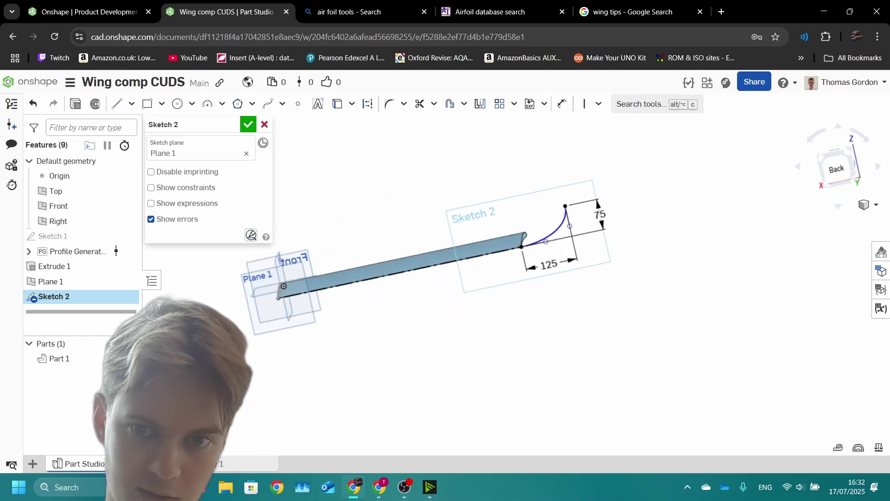
Step: Accept Sketch 2 and orbit to view the whole wing surface
key(Return)
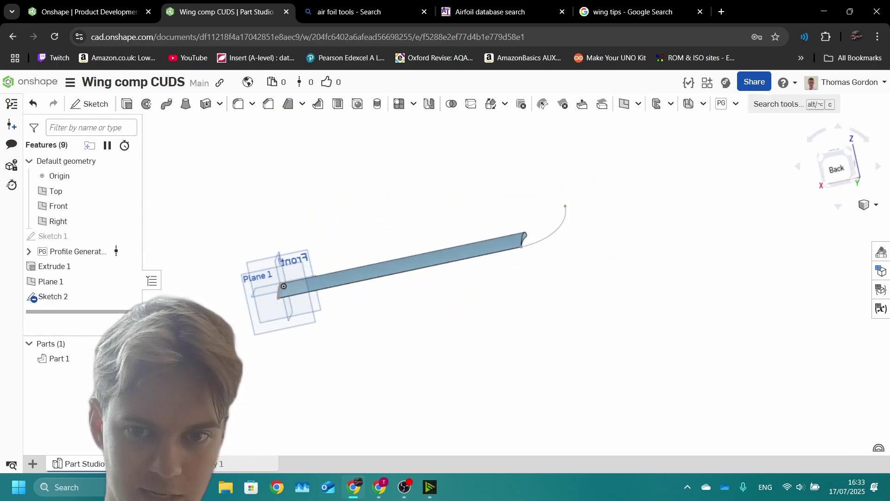
right_drag(445, 281, 420, 315)
scroll(507, 312, up, 3)
scroll(507, 312, down, 3)
scroll(507, 312, up, 3)
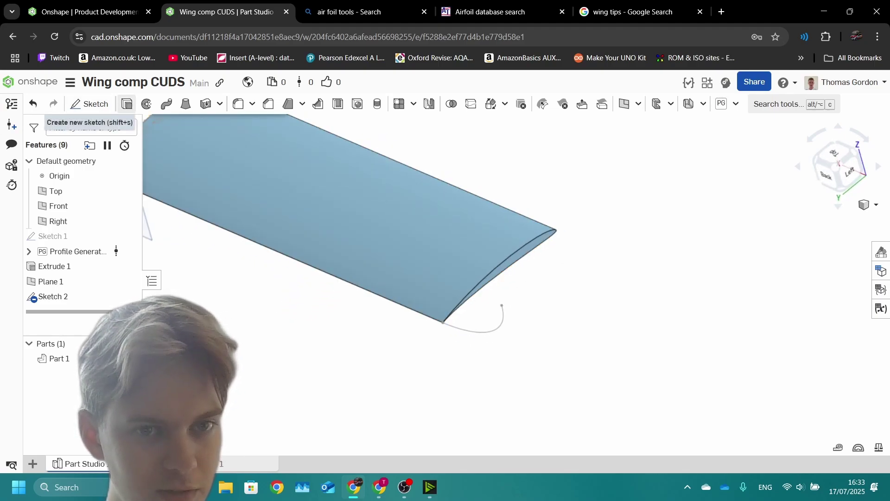
Step: Create Plane 2 as a Curve point plane at the winglet curve's end point
click(624, 103)
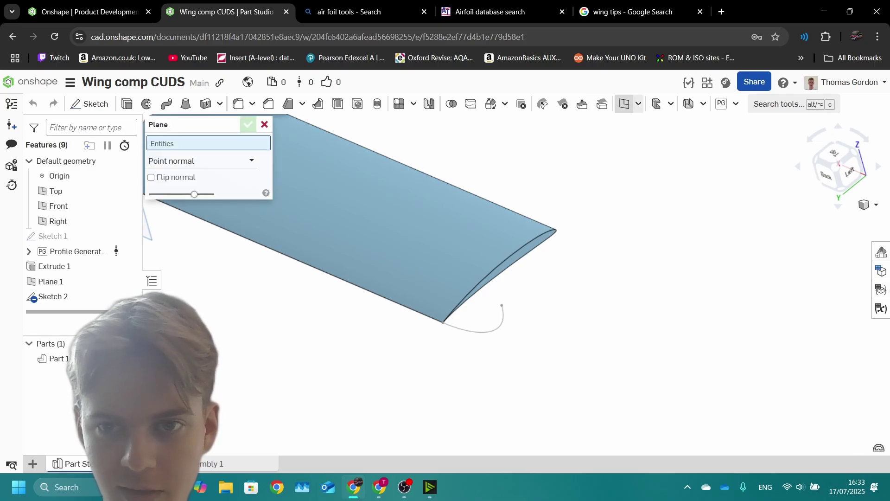
click(199, 160)
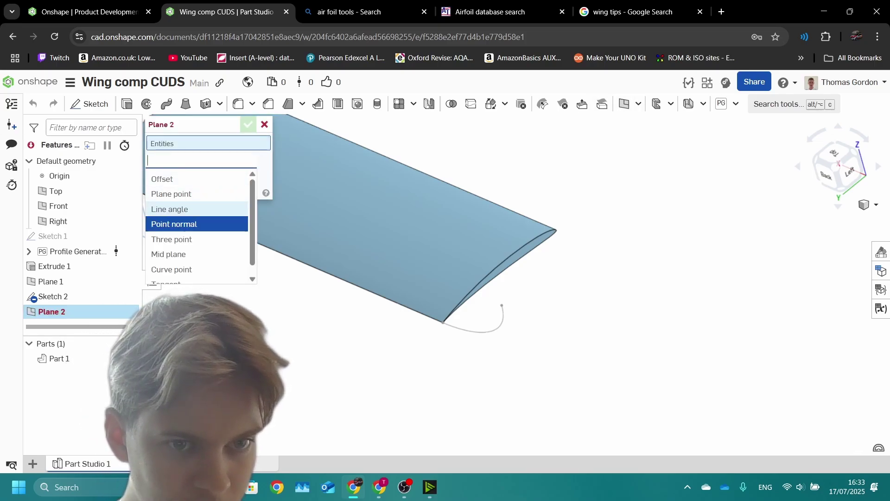
click(171, 259)
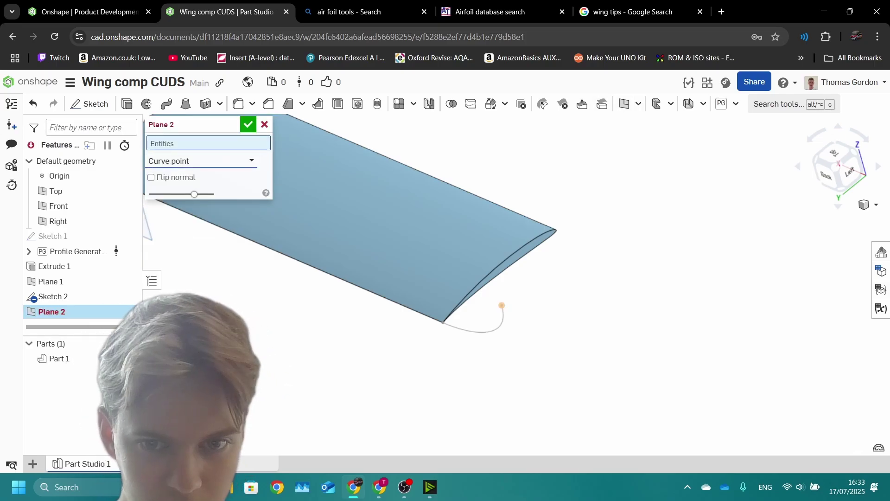
click(502, 305)
click(473, 331)
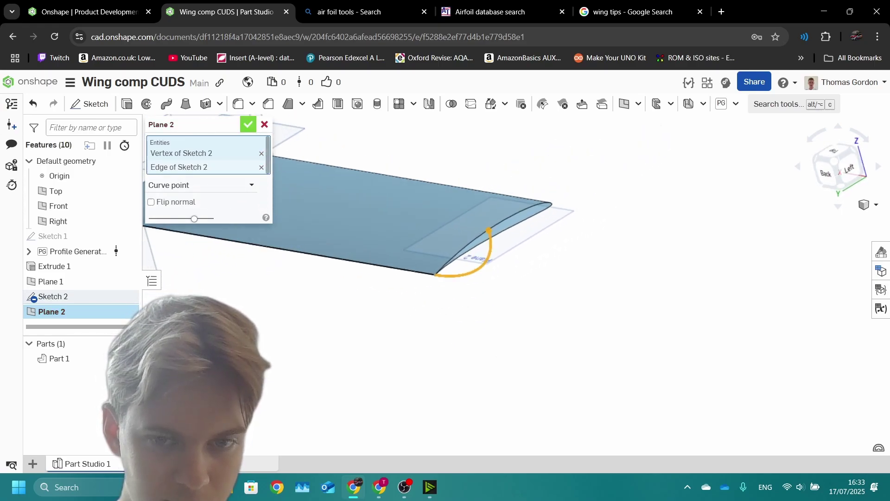
click(248, 124)
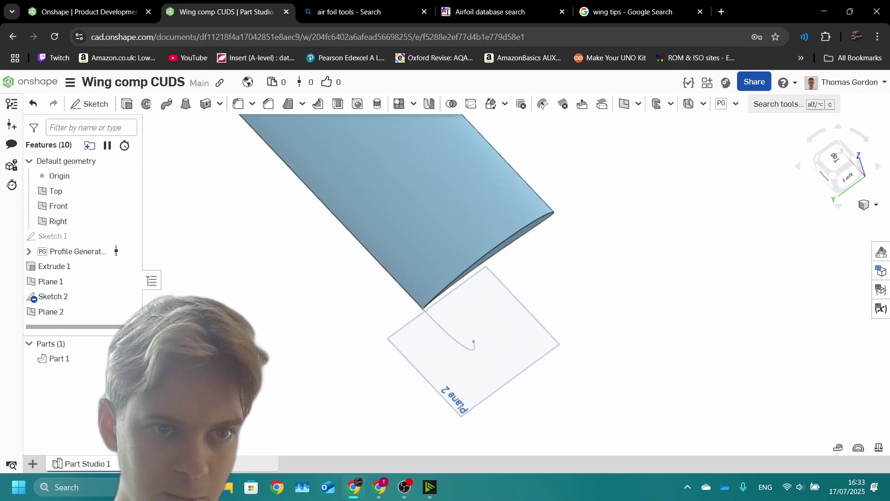
Step: Start Sketch 3 on Plane 2 and draw a line from the winglet curve's end
click(91, 104)
click(51, 312)
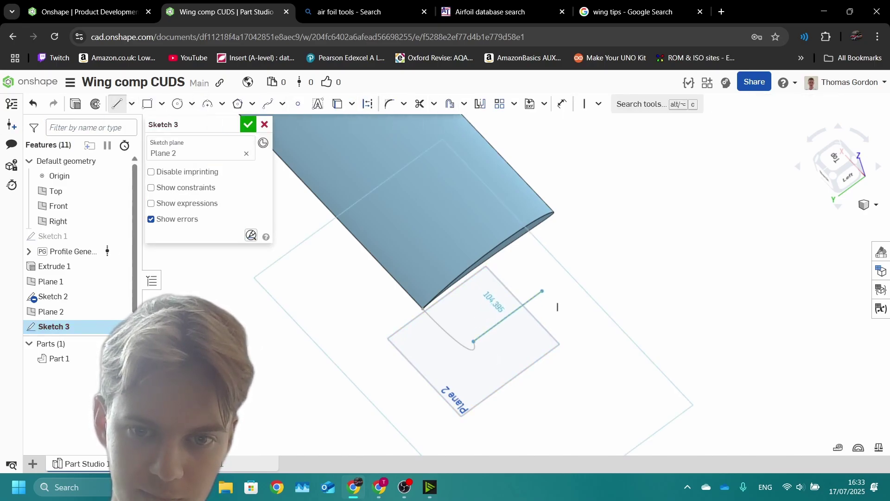
click(543, 290)
key(Escape)
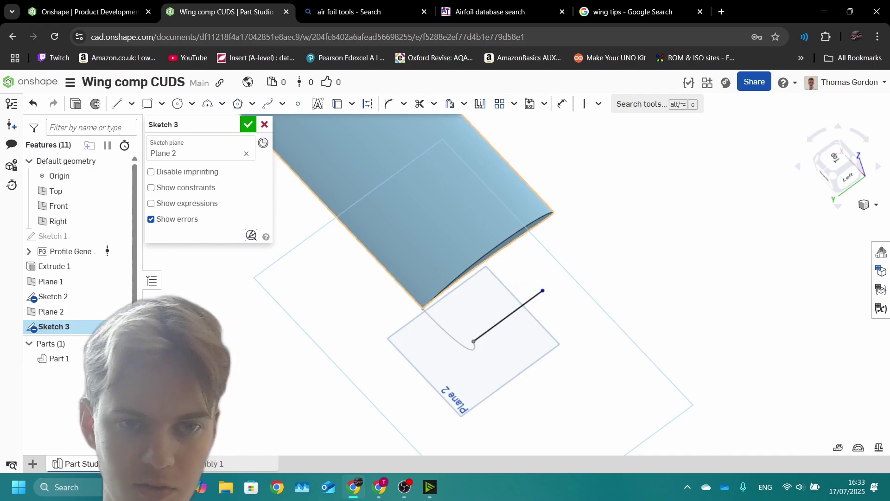
Step: Dimension the line to 100 mm, make it construction geometry, and finish Sketch 3
click(562, 104)
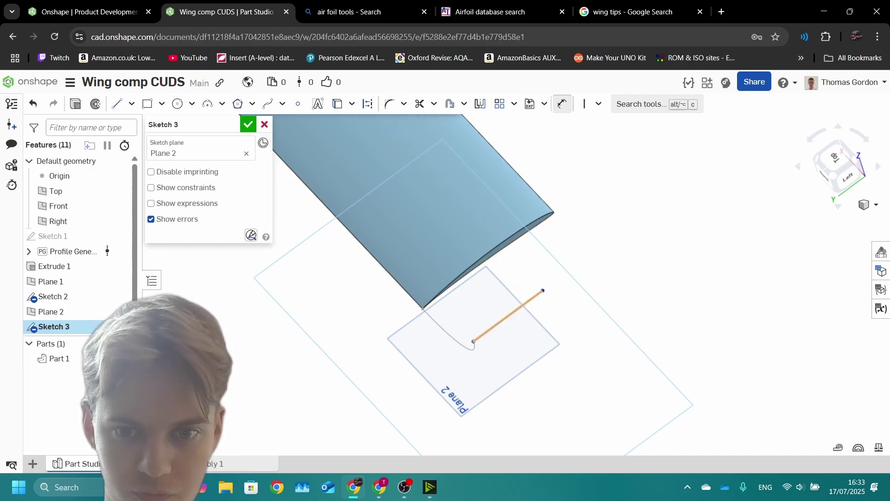
click(507, 316)
click(546, 346)
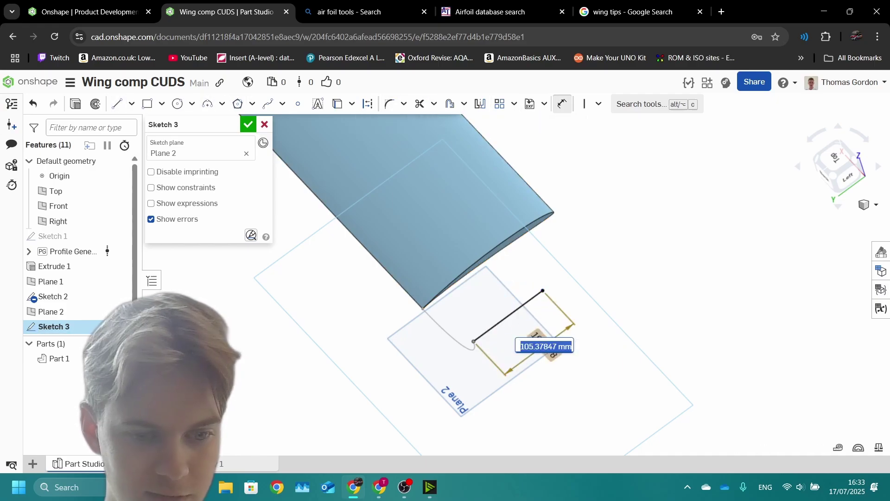
text(100)
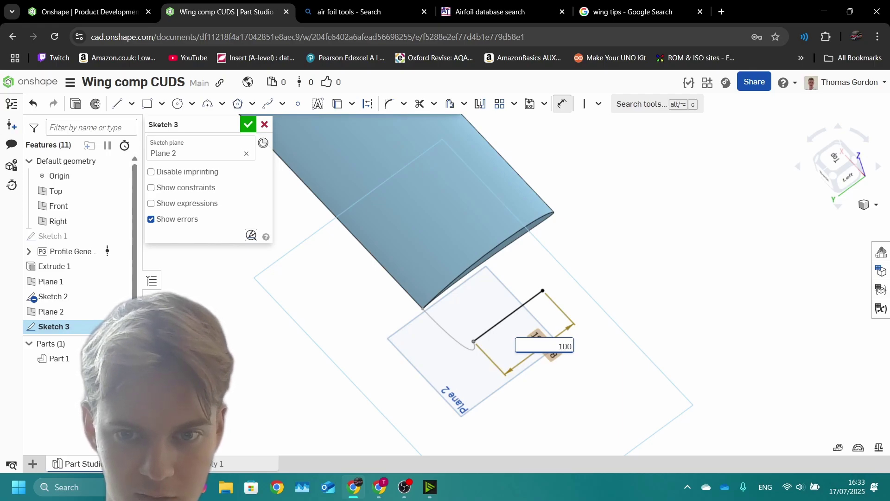
key(Return)
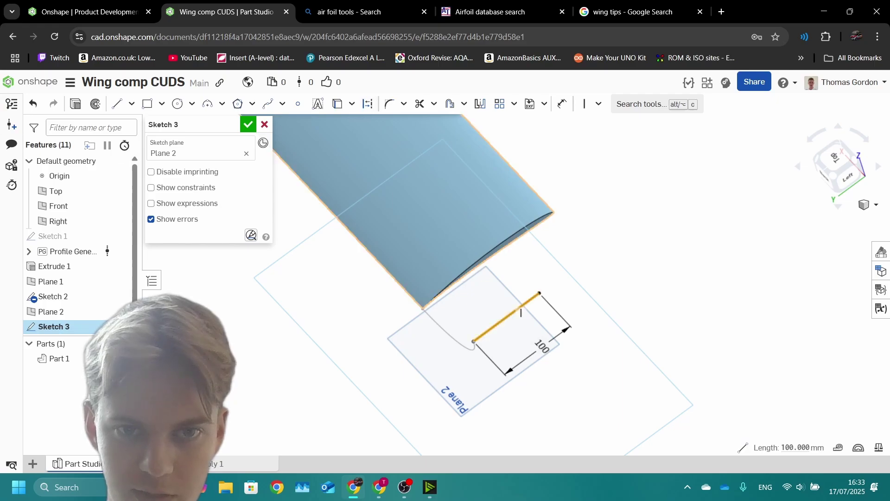
click(368, 103)
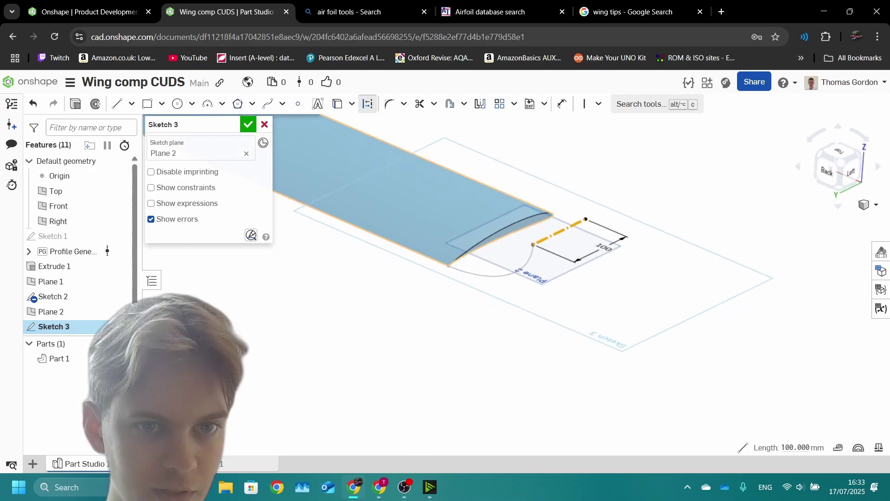
key(Return)
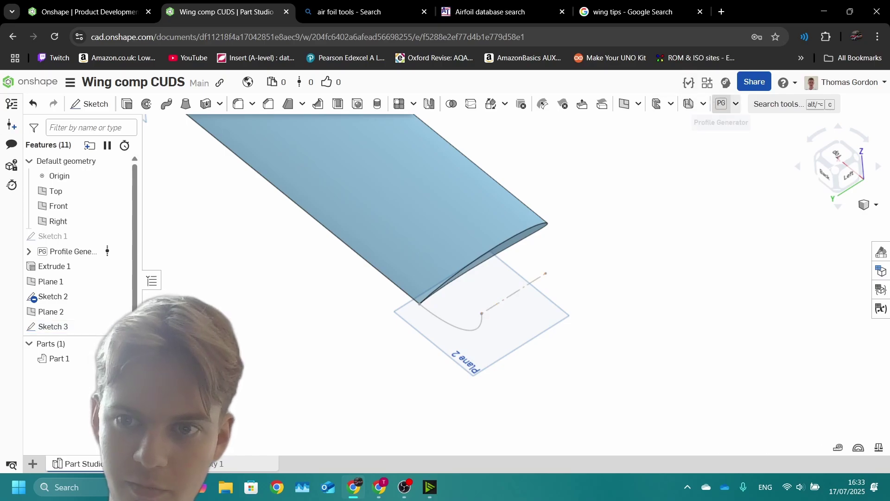
Step: Generate an E471 (6.25%) aerofoil on Plane 2 between the Sketch 3 and Sketch 2 endpoints, showing Sketch 2
click(721, 104)
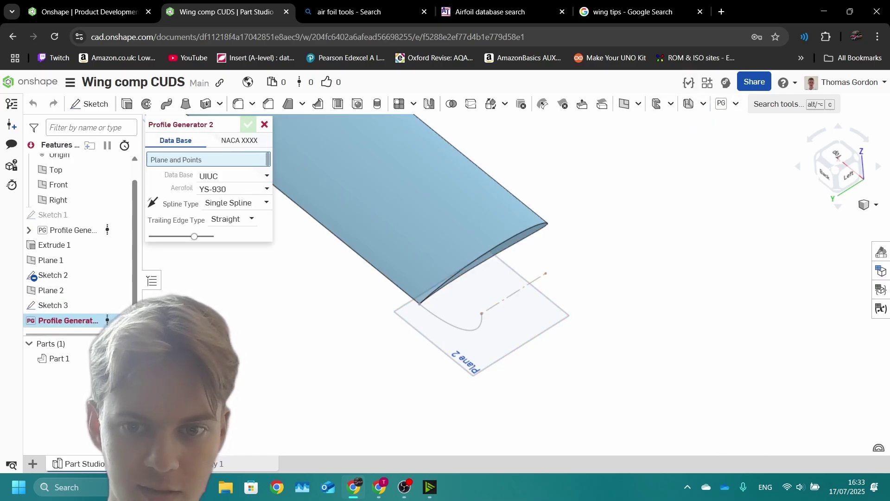
click(524, 333)
click(545, 273)
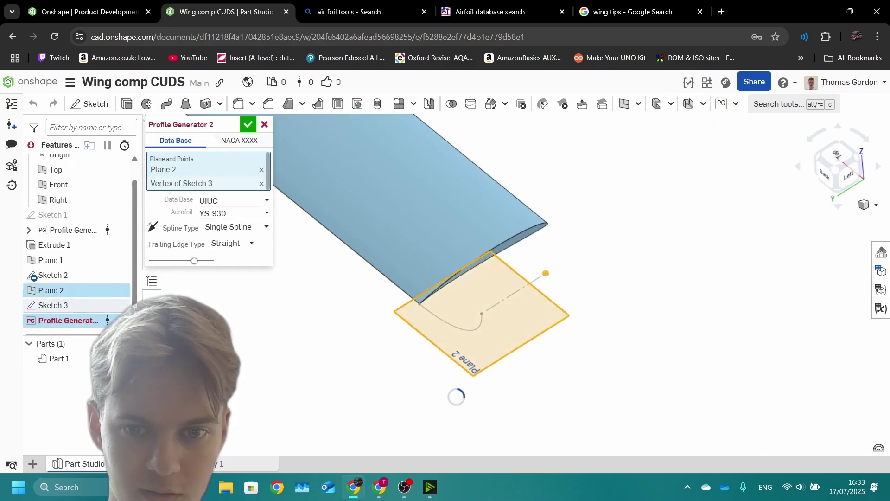
click(482, 314)
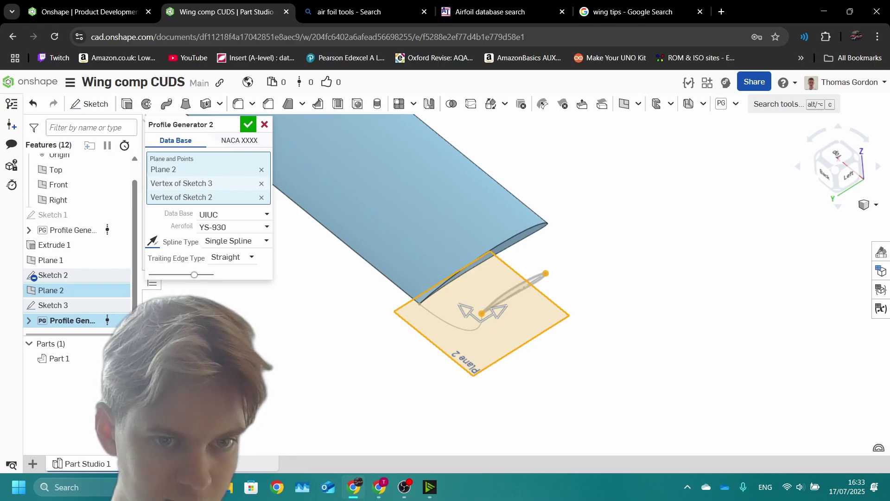
click(232, 227)
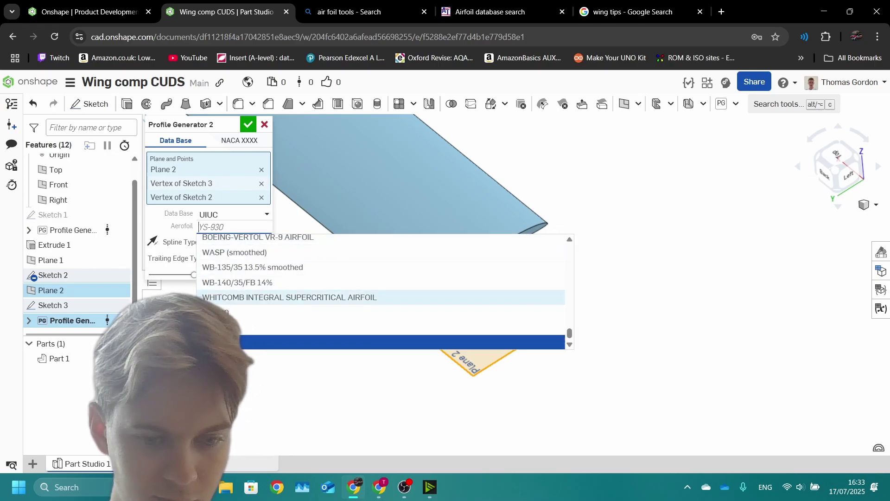
text(e47)
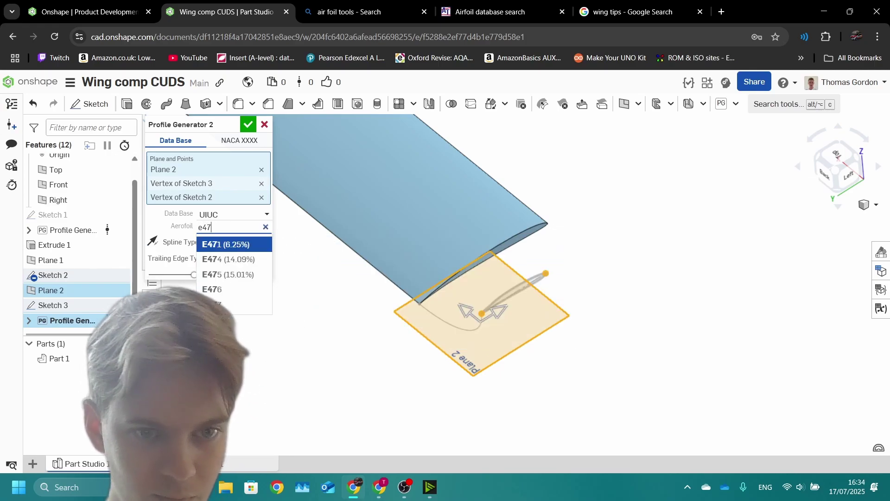
key(Return)
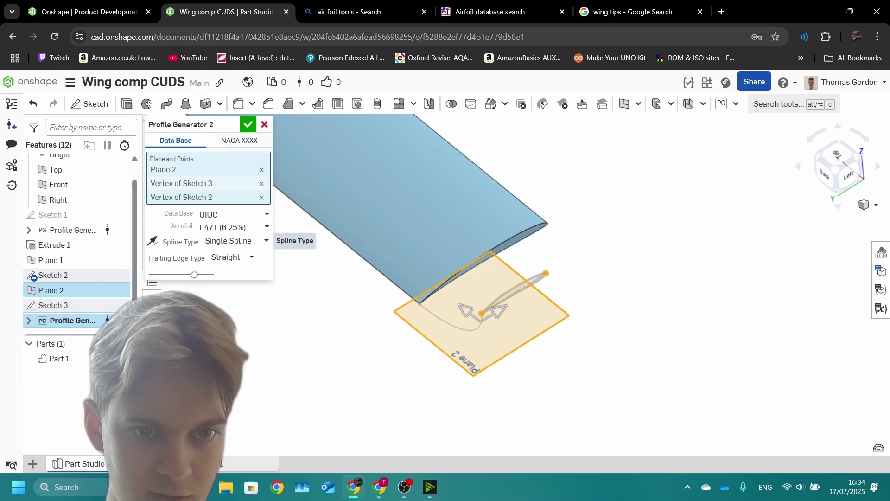
key(Return)
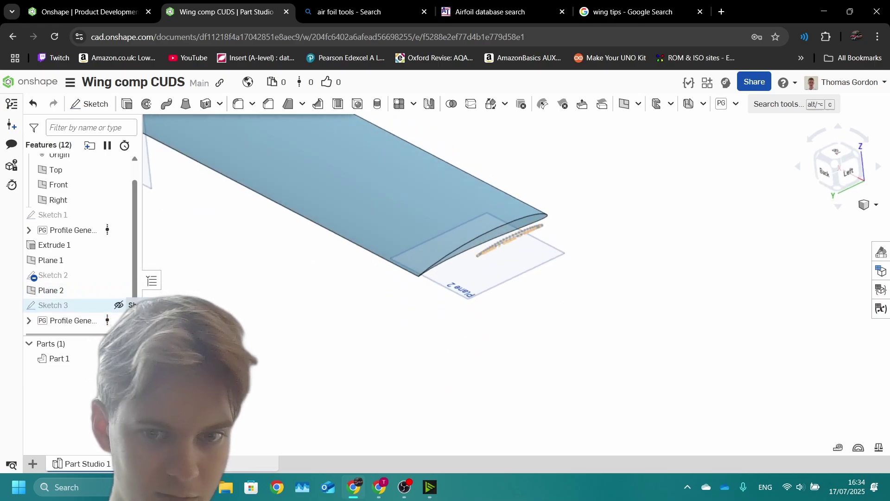
click(118, 305)
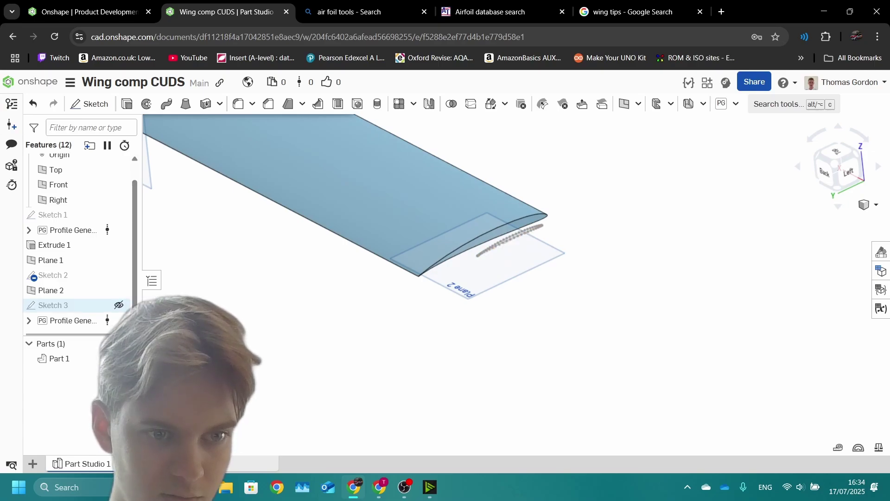
click(118, 275)
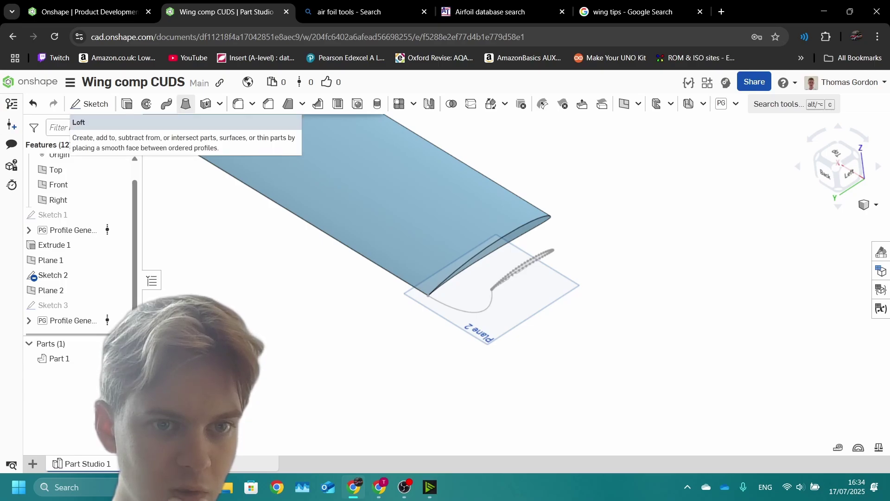
Step: Start a loft from the wing's end face to the new aerofoil sketch profile
click(185, 104)
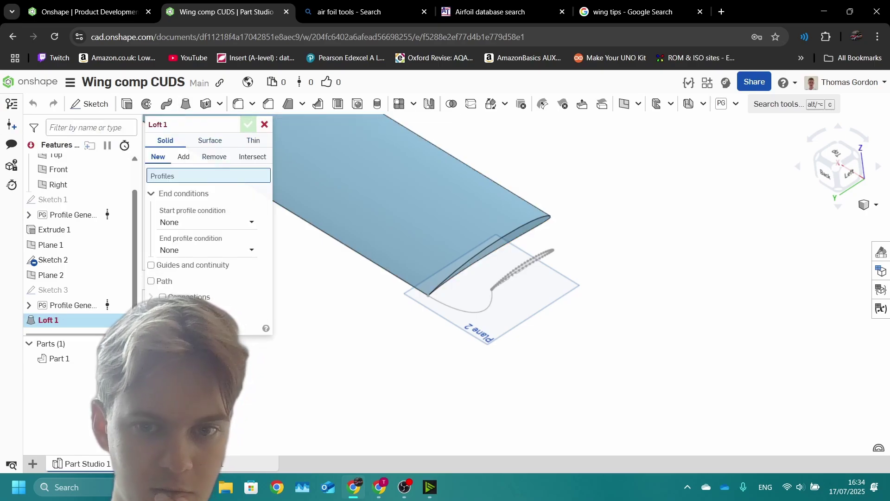
click(489, 255)
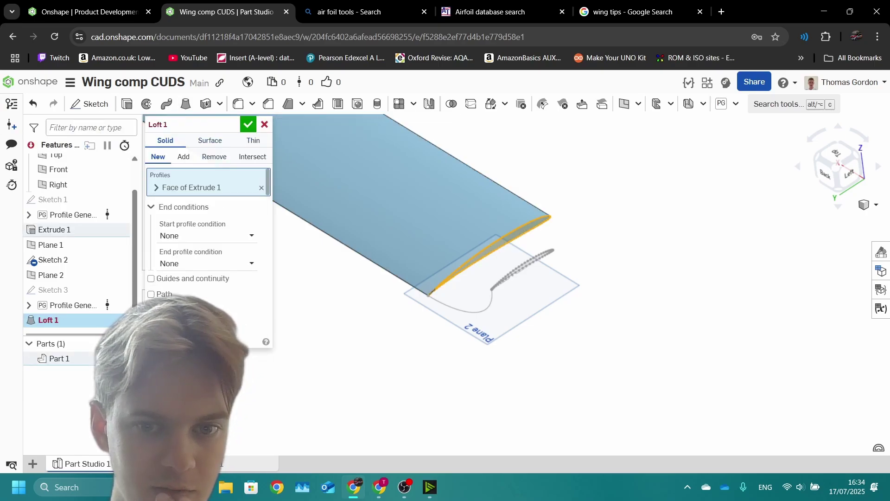
scroll(545, 256, up, 5)
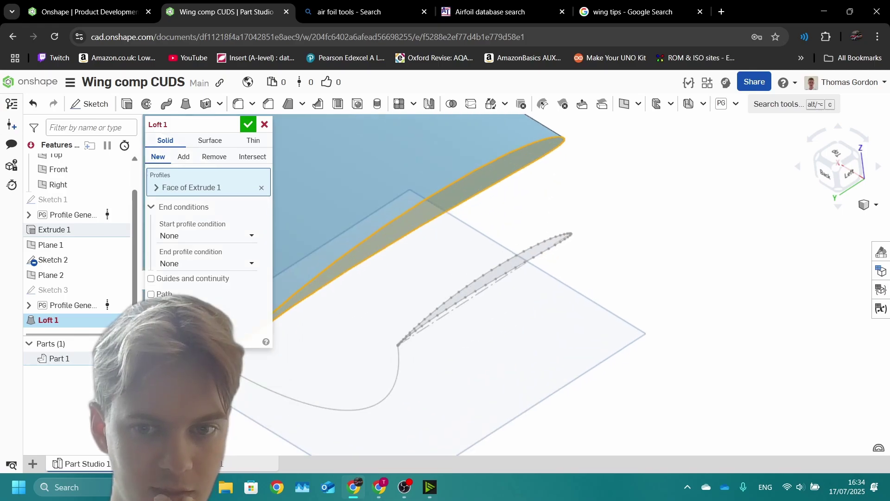
click(546, 256)
key(f)
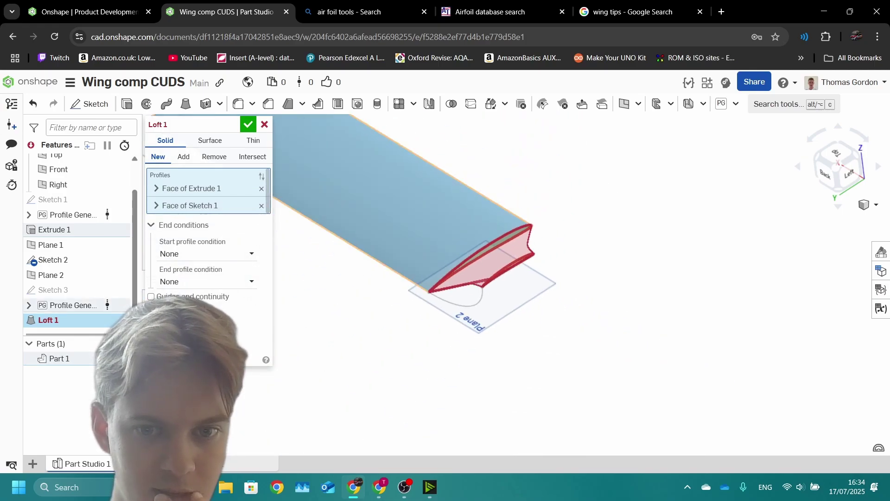
key(shift+2)
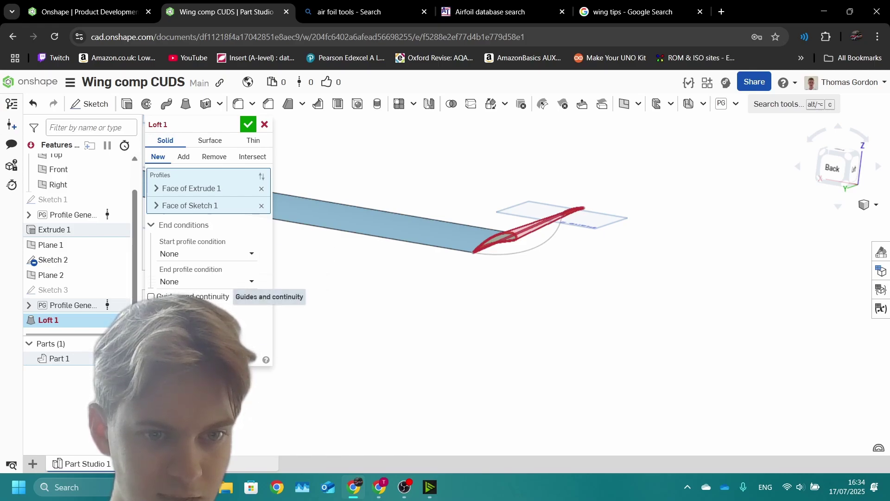
Step: Enable loft guides and add the Sketch 2 curve as the guide
click(151, 296)
click(53, 259)
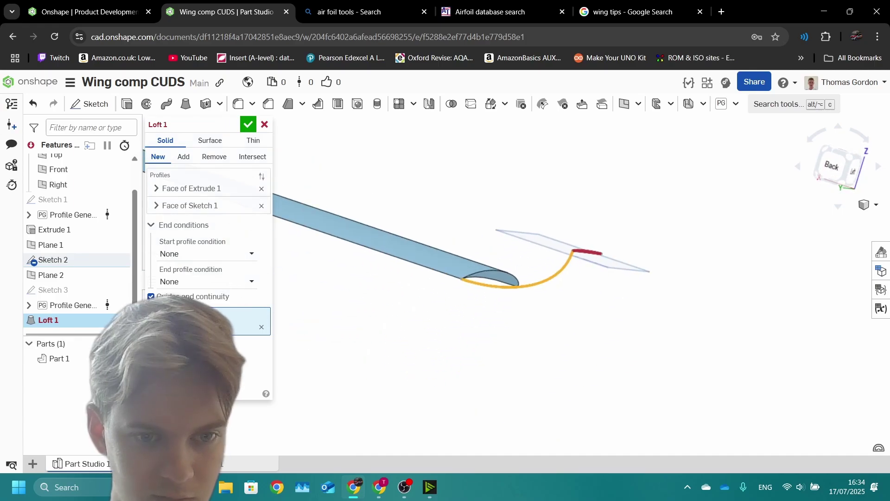
click(208, 296)
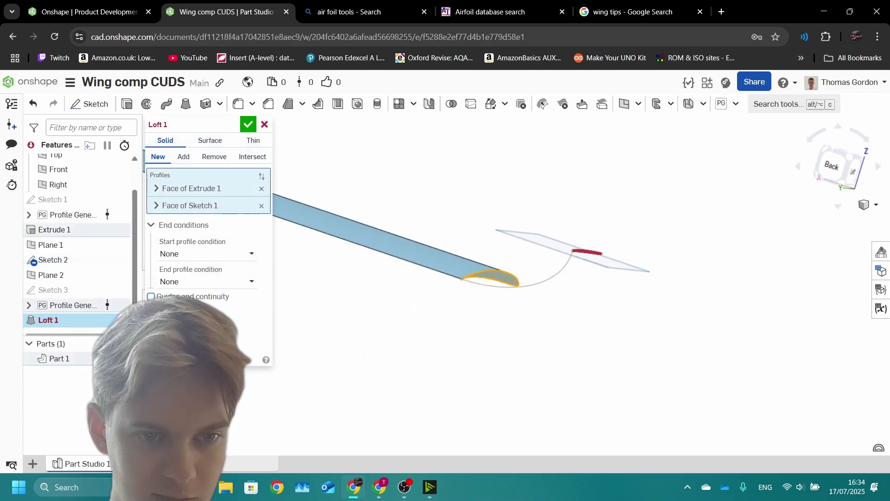
click(53, 259)
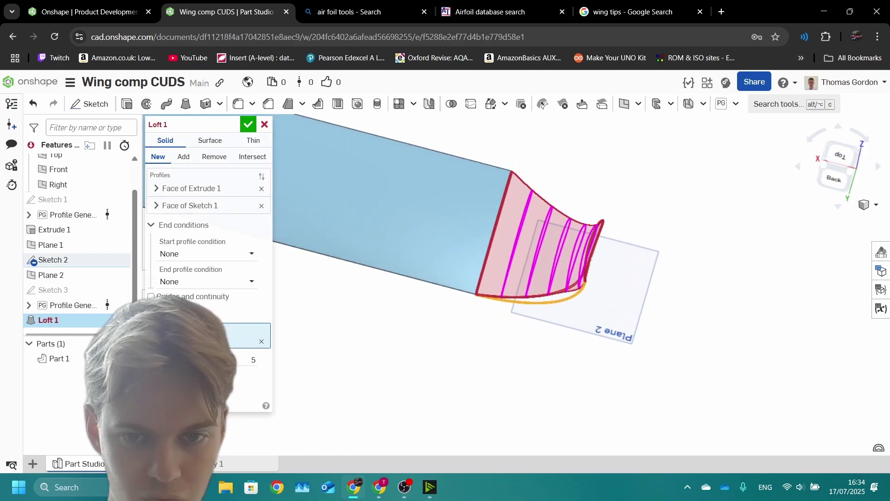
Step: Set the loft's section count to 8 and inspect the wing-tip loft
click(253, 360)
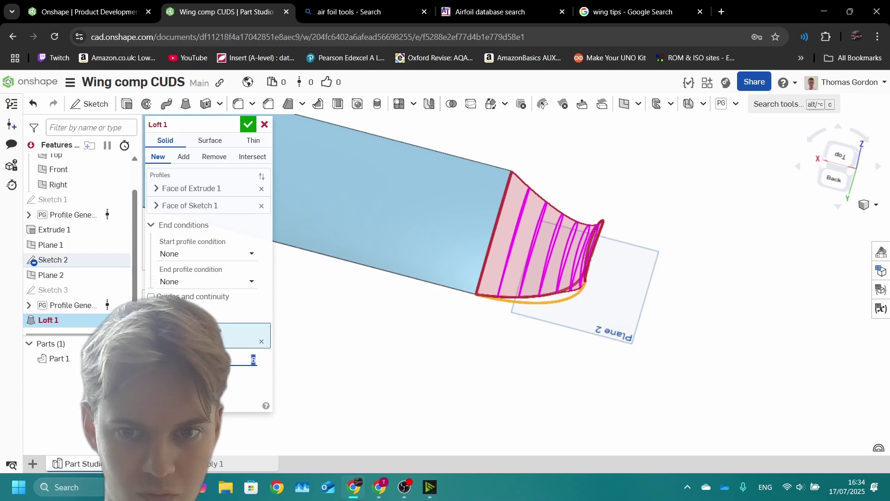
text(8)
key(Return)
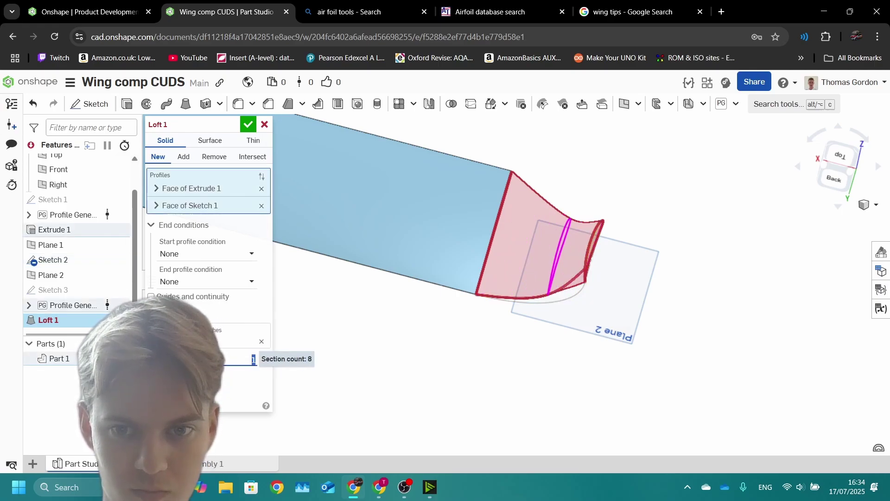
key(Up)
key(Up)
key(Up)
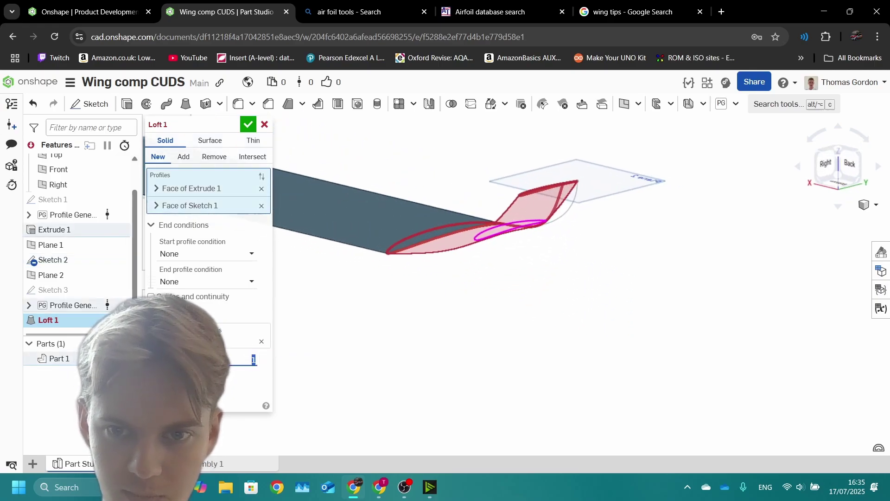
key(shift+z)
key(z)
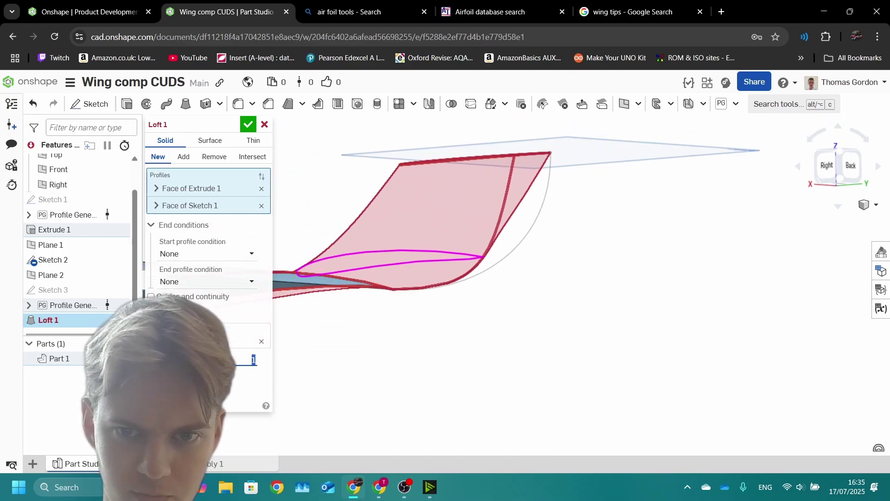
key(Down)
key(Left)
key(Left)
key(Left)
key(Left)
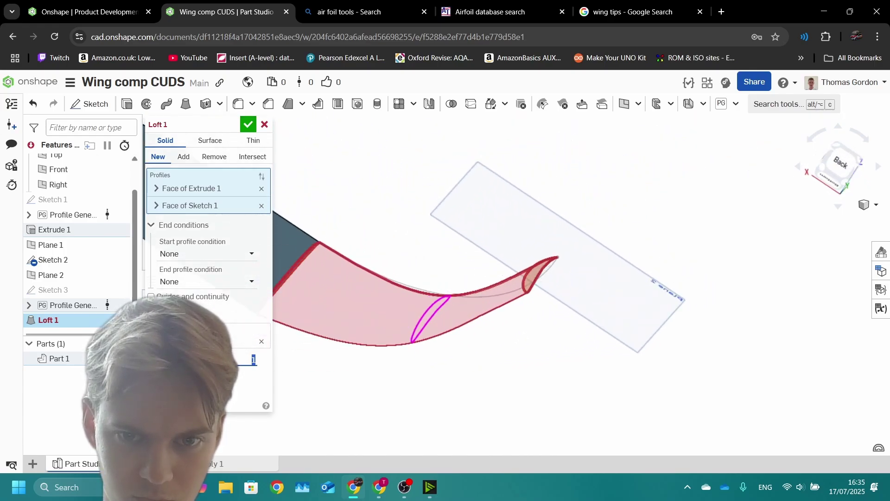
key(z)
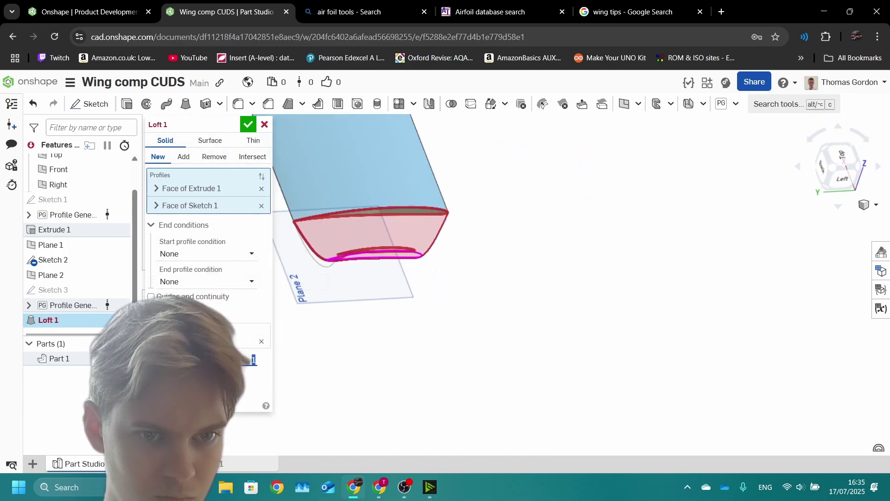
Step: Try a Tangent start and Normal end condition, with guides and continuity using the curved sketch
click(206, 254)
click(207, 301)
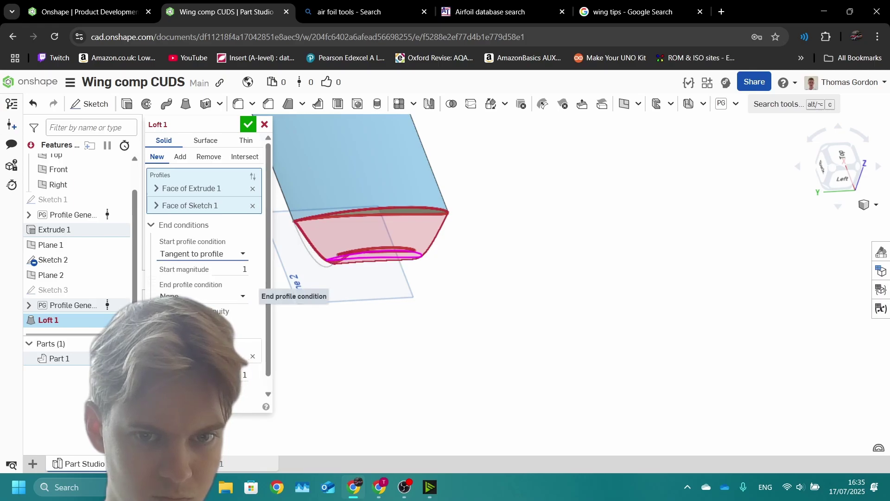
click(202, 296)
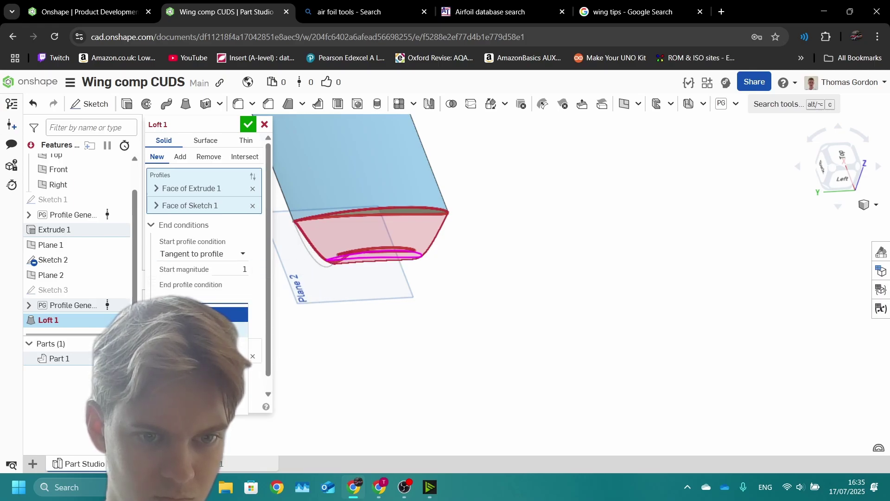
click(202, 315)
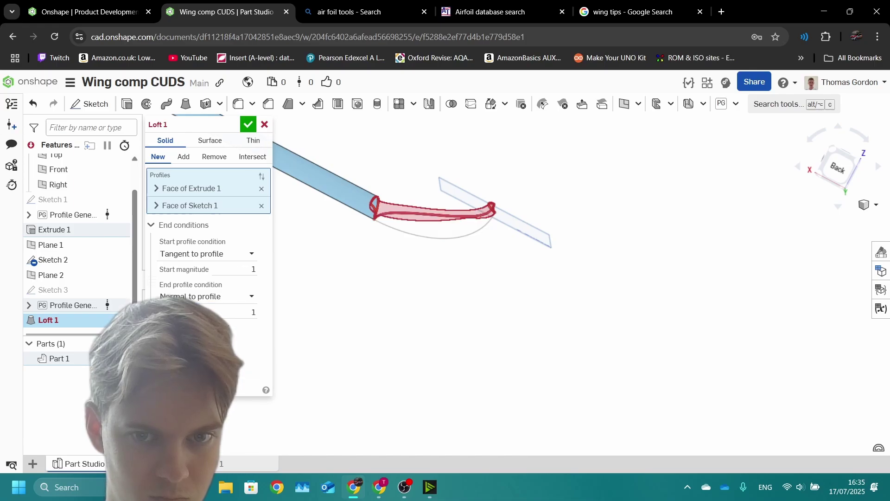
click(260, 326)
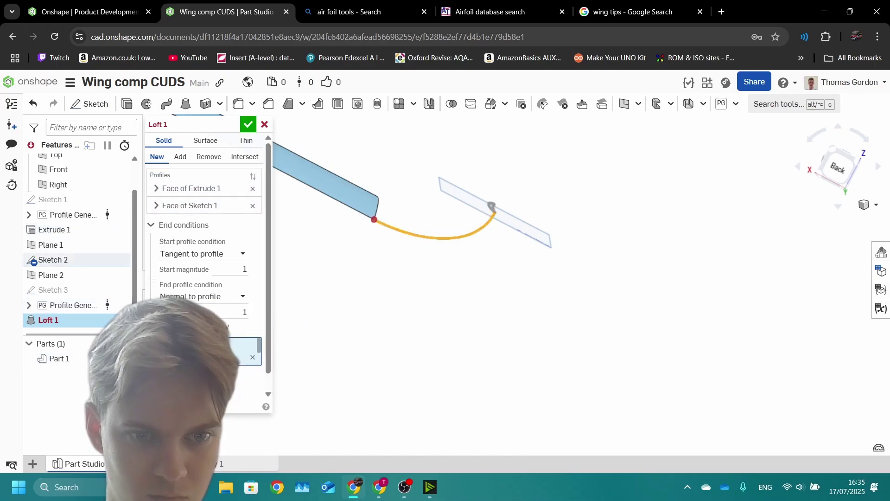
click(236, 352)
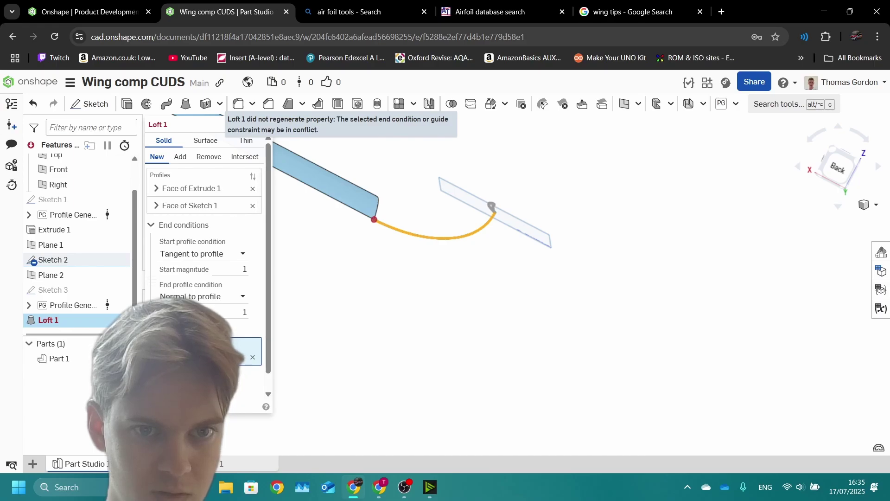
Step: Set both the loft's end and start profile conditions back to None
click(241, 295)
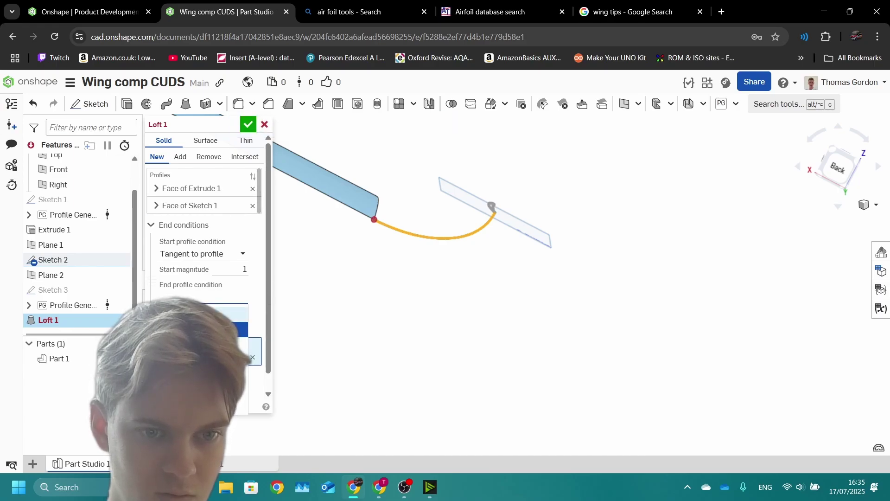
click(208, 309)
click(241, 253)
click(186, 270)
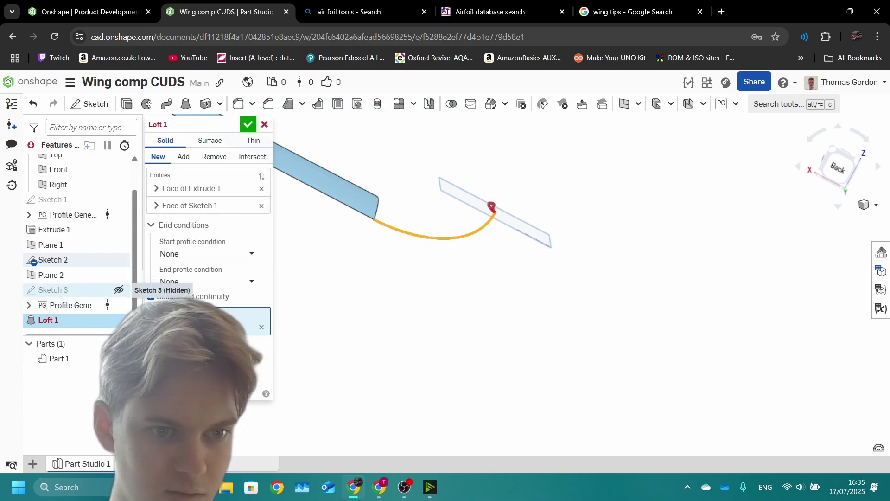
Step: Change Sketch 3's construction line dimension from 100 mm to 150 mm
double_click(84, 290)
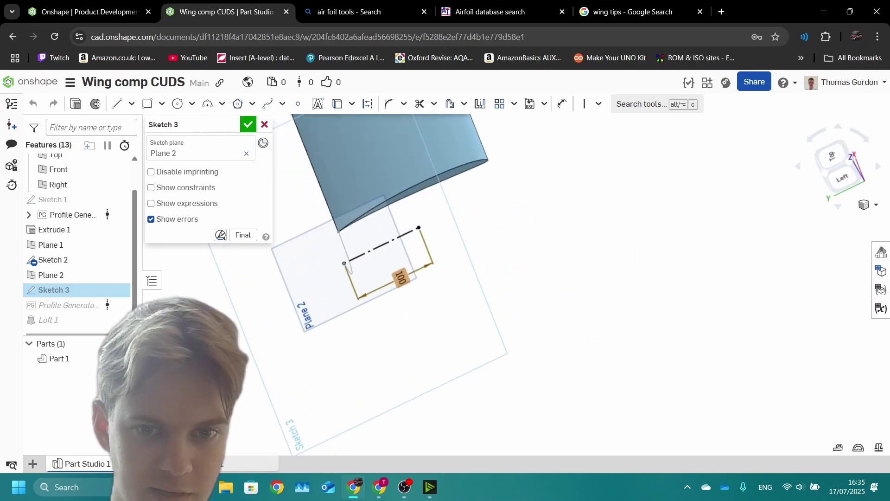
double_click(401, 277)
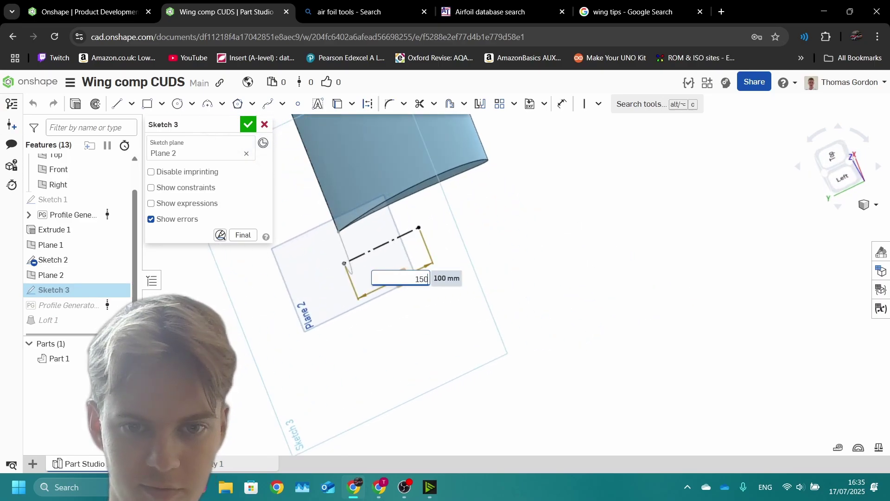
text(150)
key(Return)
click(248, 124)
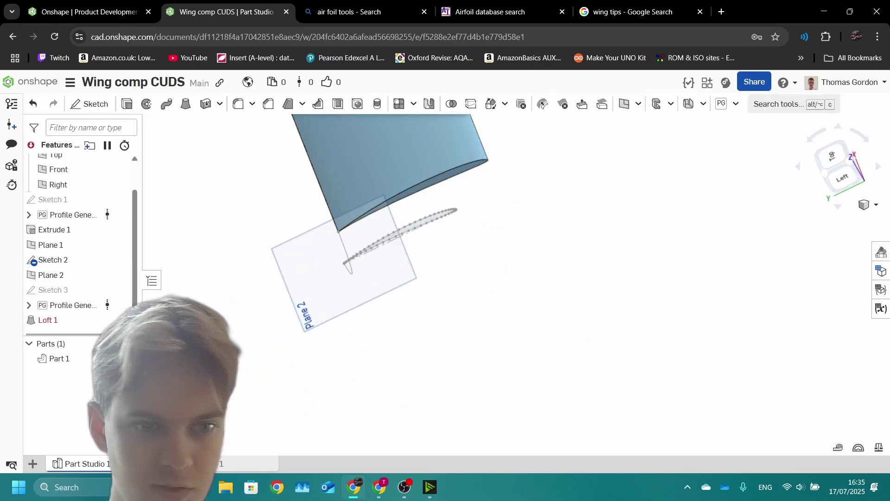
Step: Re-enable Loft 1's guides and continuity and commit it as a new part
double_click(48, 320)
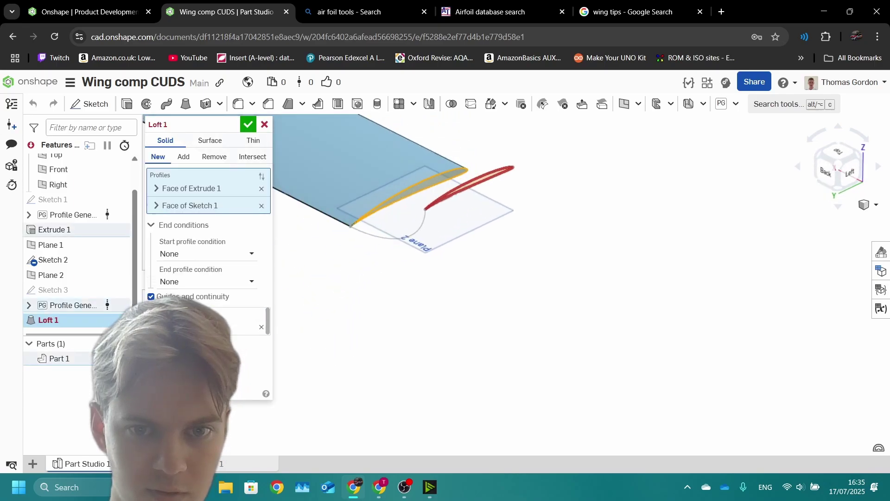
click(151, 296)
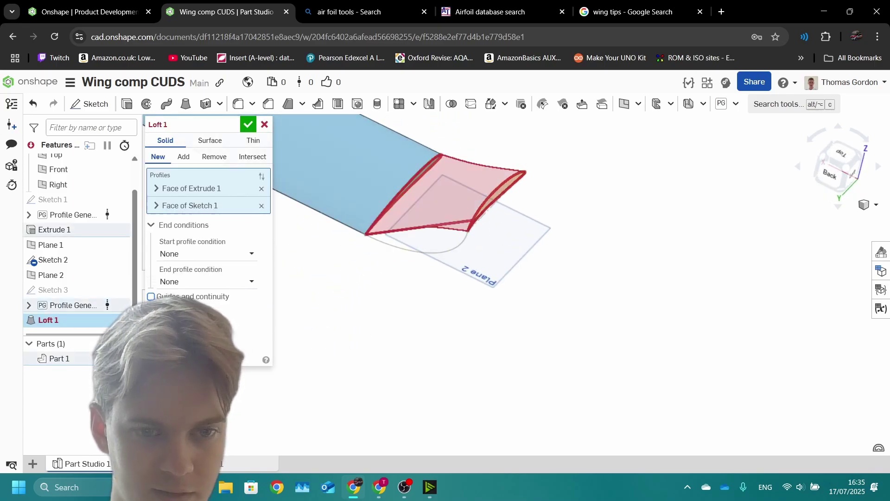
click(151, 297)
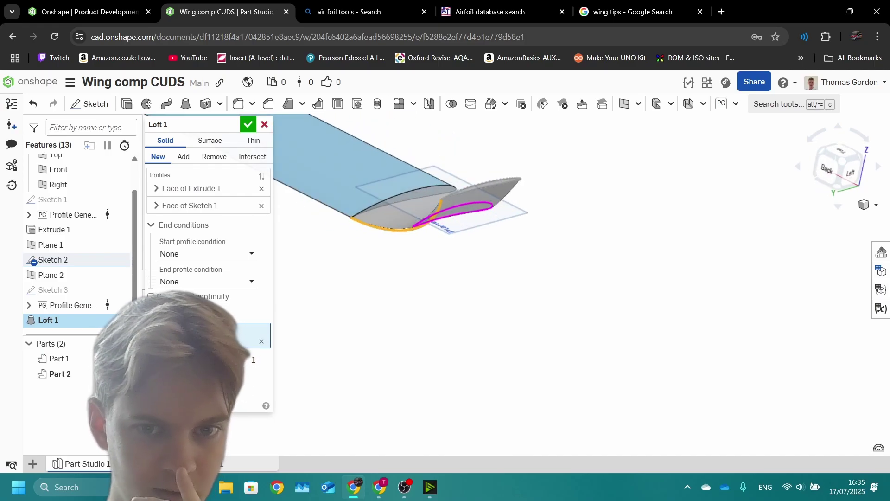
key(Return)
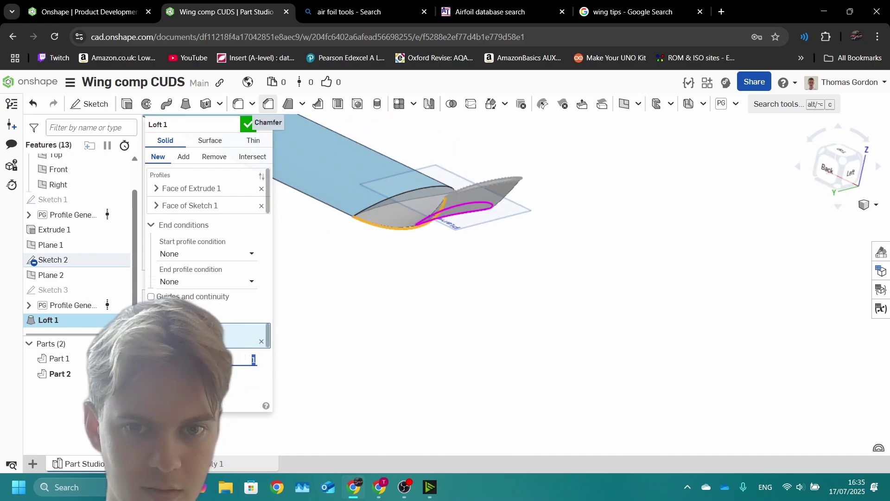
click(248, 124)
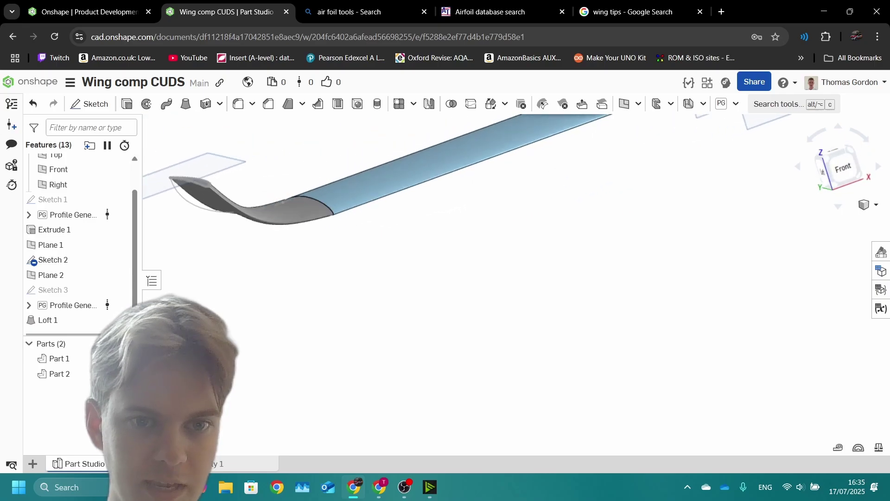
mouse_move(447, 173)
right_down()
mouse_move(426, 169)
mouse_move(377, 194)
mouse_move(546, 129)
mouse_move(464, 186)
right_up()
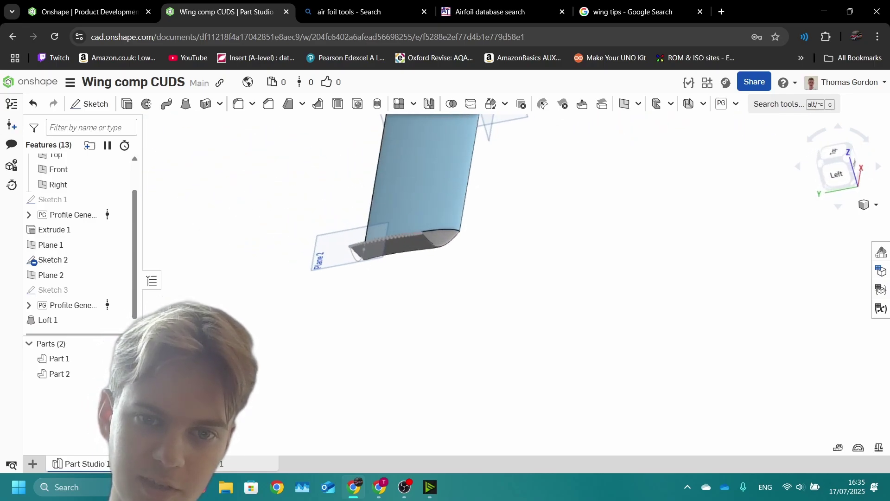
mouse_move(325, 208)
right_down()
mouse_move(440, 185)
mouse_move(608, 185)
right_up()
Step: Test Normal and Tangent start conditions on Loft 1, leaving the start at None
double_click(297, 195)
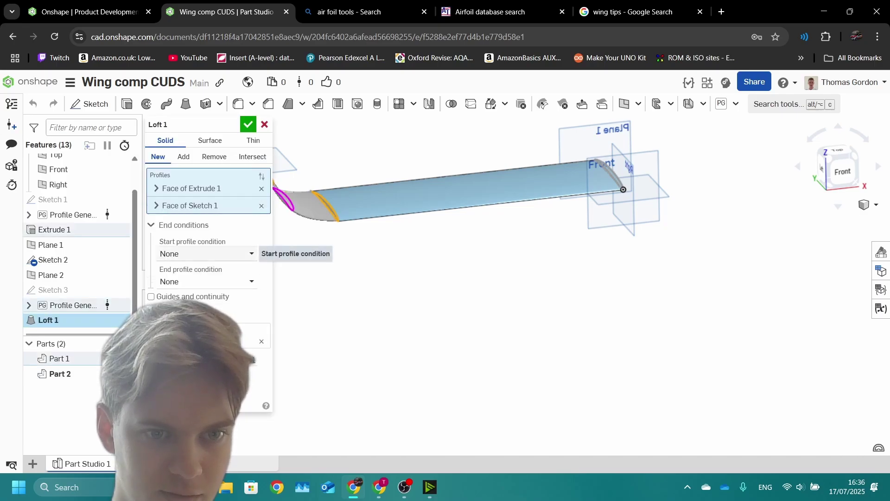
click(250, 253)
click(193, 287)
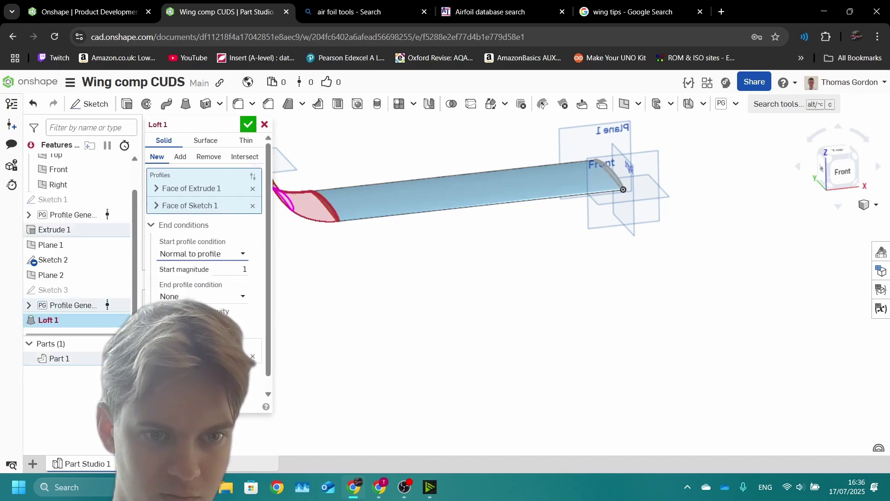
click(202, 253)
click(172, 272)
click(202, 253)
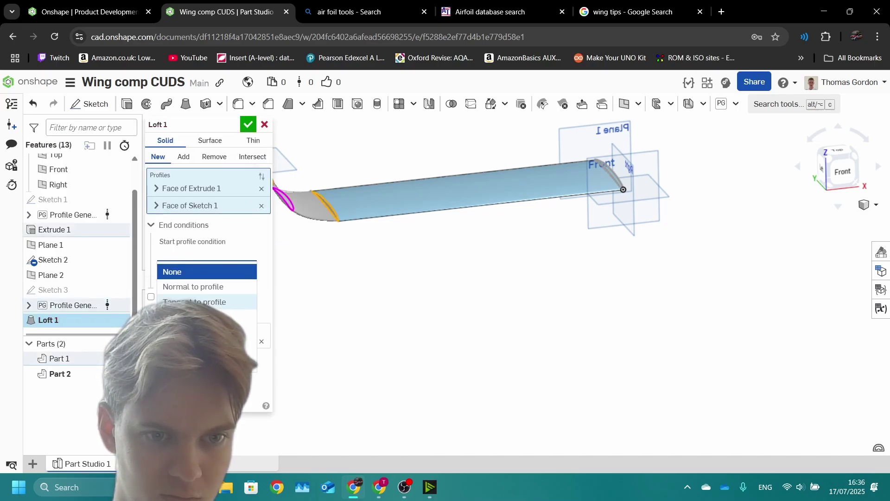
click(195, 301)
click(202, 253)
click(171, 271)
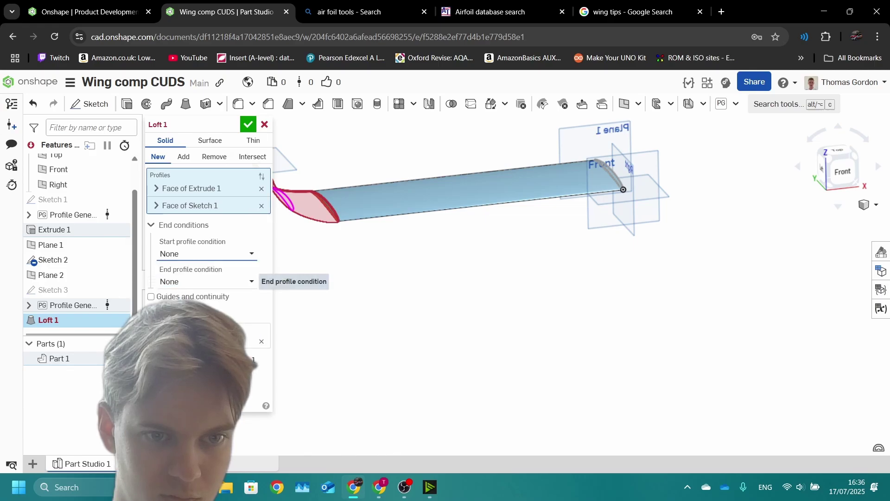
Step: Try a Normal end condition, then set it back to None and commit the loft
click(206, 281)
click(204, 329)
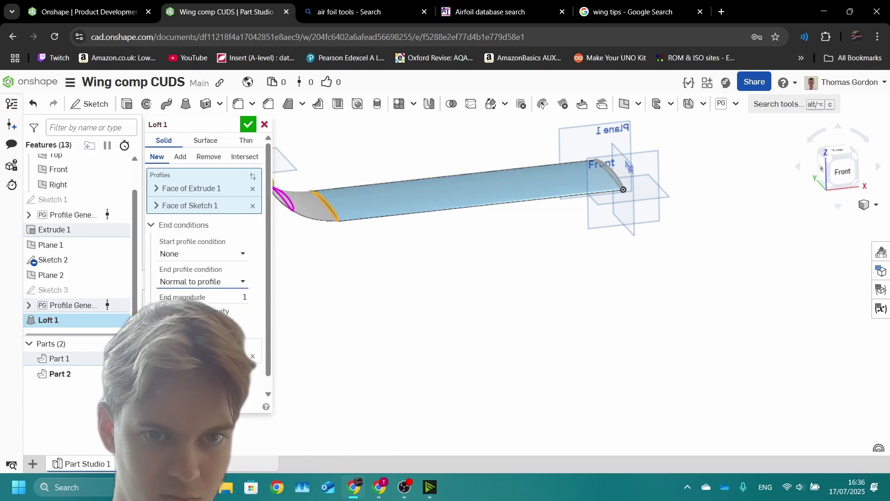
mouse_move(623, 190)
right_down()
mouse_move(622, 170)
mouse_move(624, 180)
mouse_move(616, 178)
right_up()
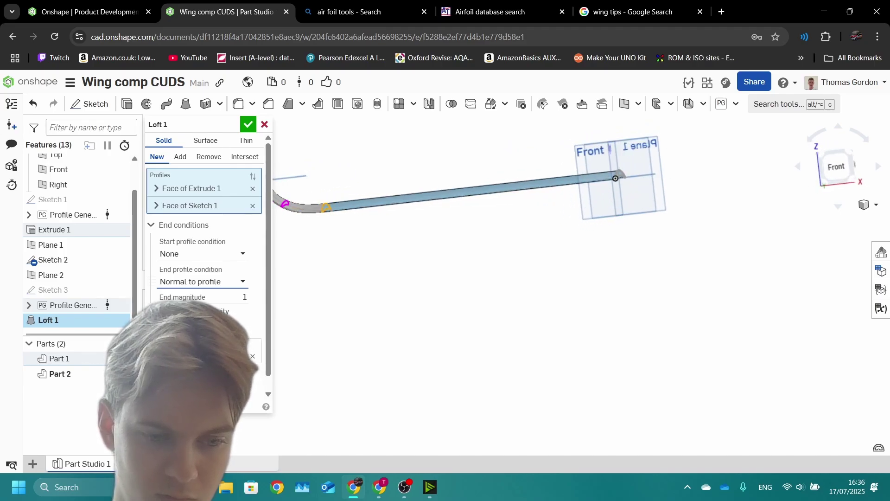
scroll(287, 194, up, 6)
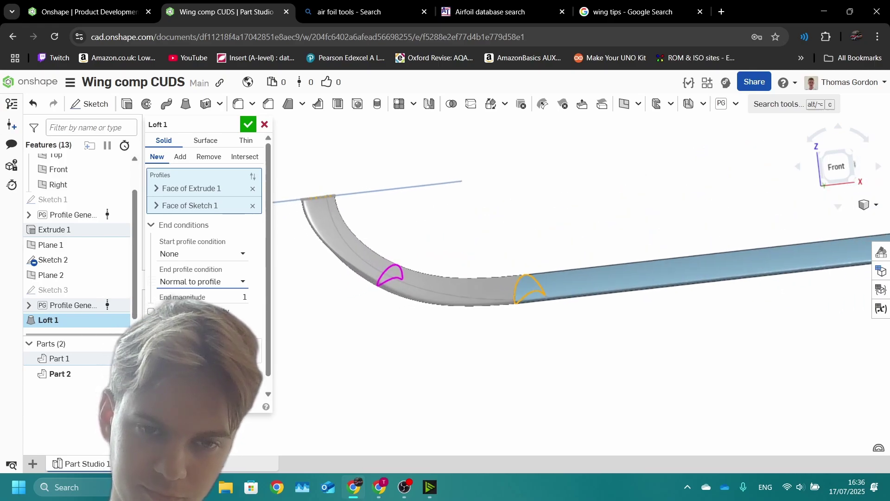
right_drag(288, 195, 305, 166)
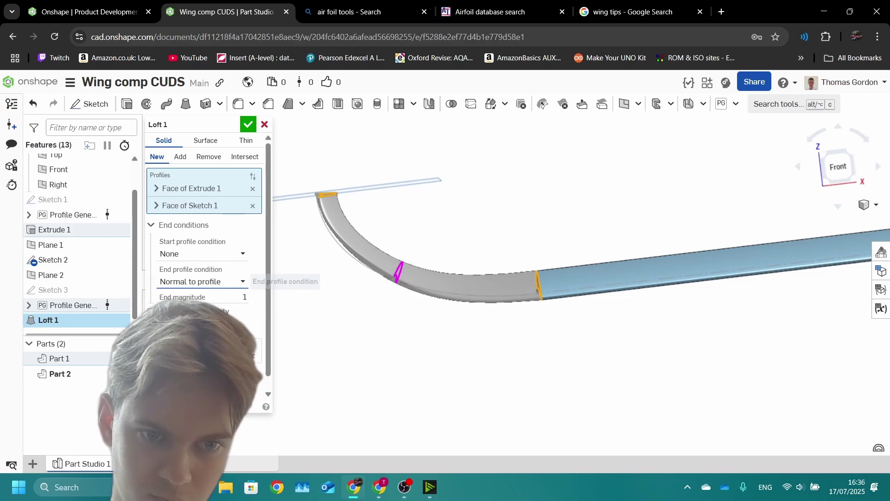
click(204, 281)
click(195, 295)
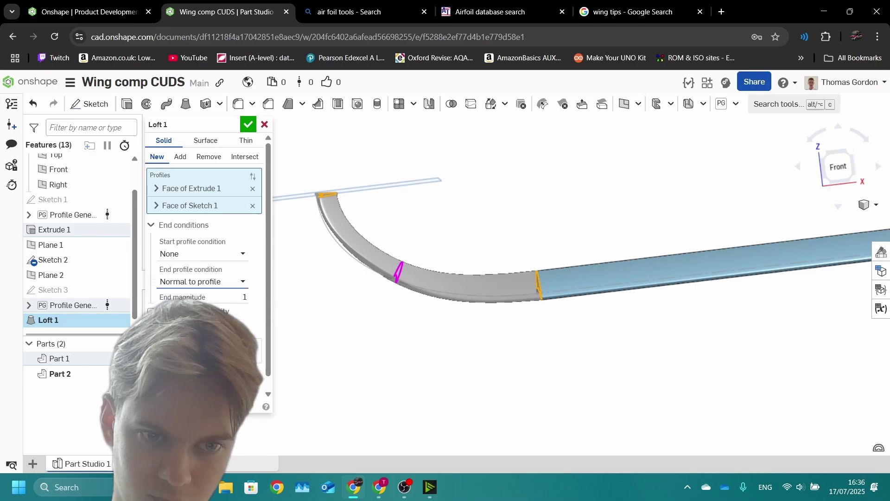
click(248, 124)
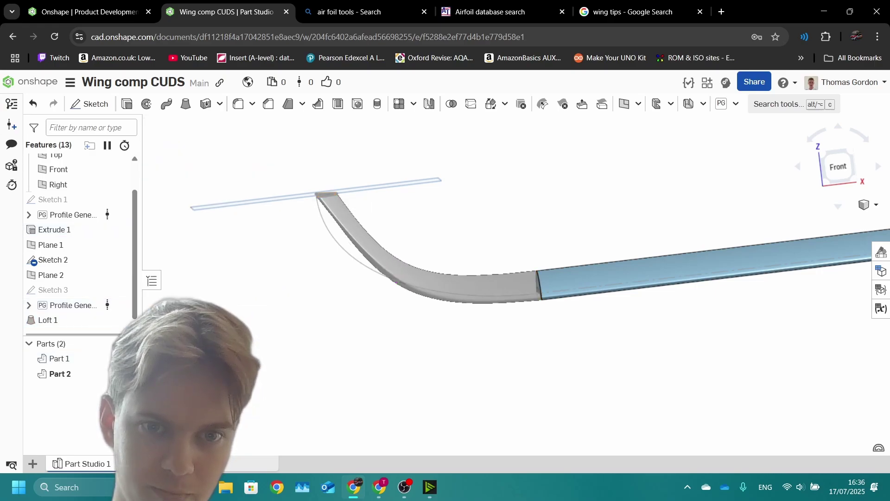
Step: Zoom and orbit to inspect the wing from above, then start Boolean 1 as Union
key(Down)
scroll(585, 224, down, 2)
scroll(586, 224, up, 3)
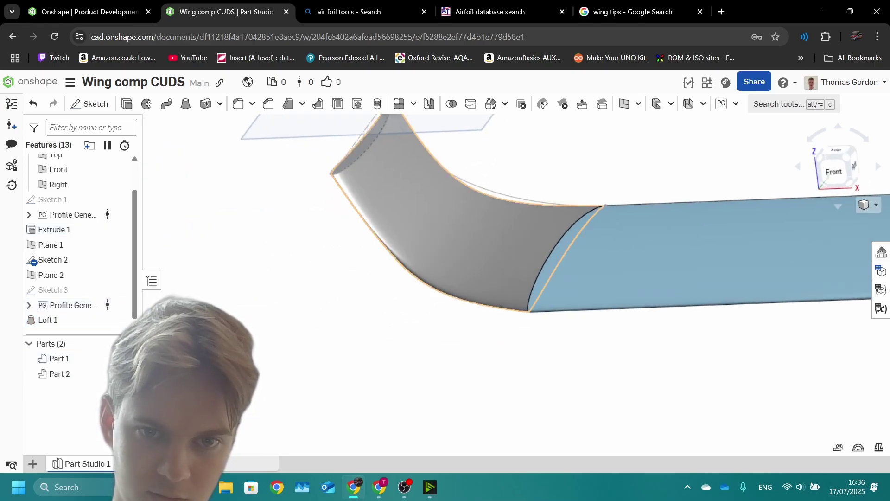
scroll(586, 224, down, 6)
mouse_move(585, 224)
right_down()
mouse_move(568, 183)
mouse_move(583, 208)
right_up()
scroll(584, 208, up, 5)
right_drag(785, 155, 789, 163)
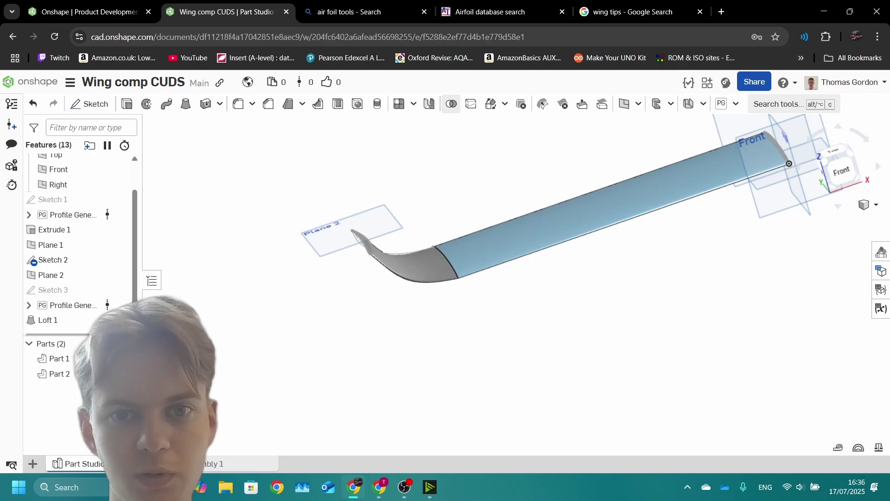
click(451, 103)
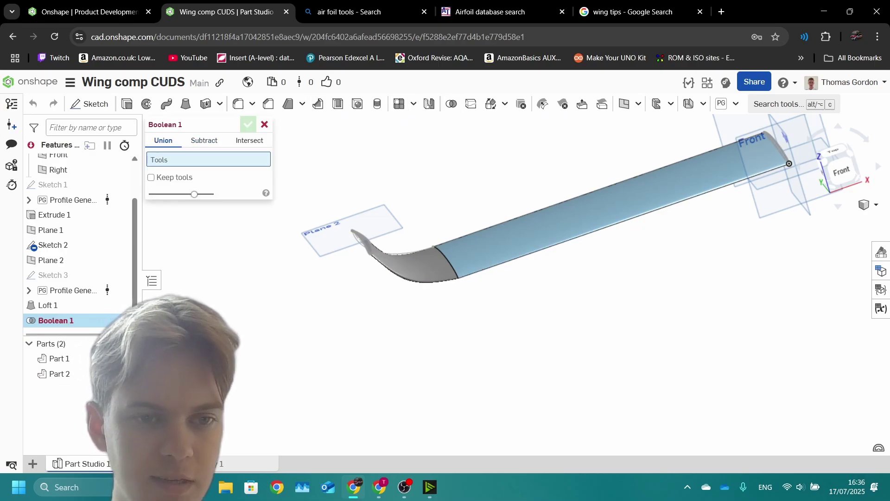
Step: Union Part 1 and Part 2 with Boolean 1 and inspect the joined wing
click(602, 204)
click(408, 262)
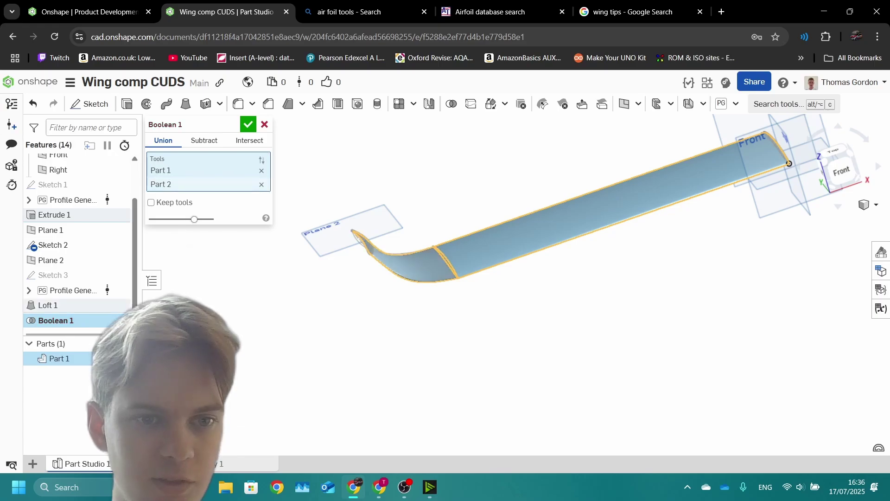
key(Return)
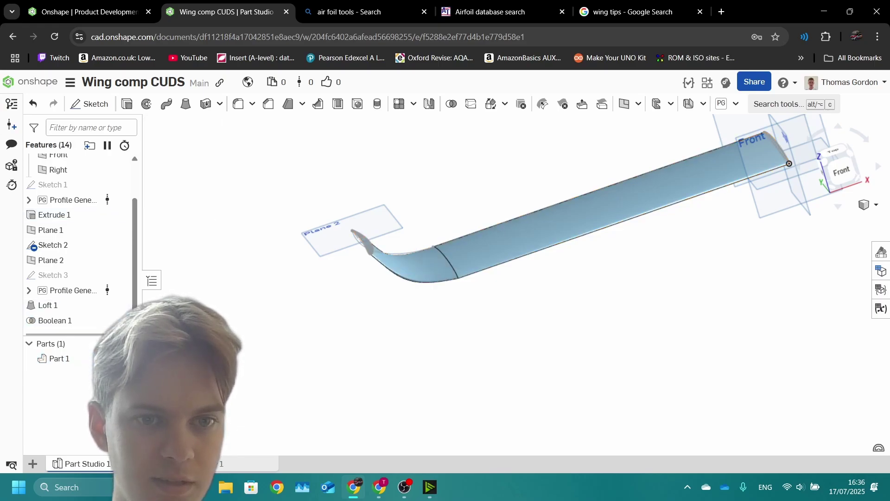
right_drag(789, 163, 601, 285)
key(alt+Tab)
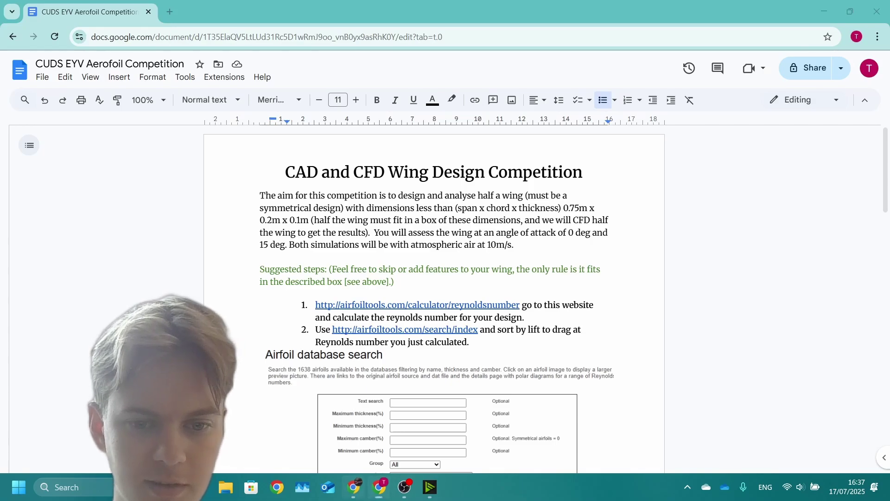
key(alt+Tab)
right_drag(600, 282, 417, 347)
Step: Rename the Part Studio to '0 deg' and duplicate it as '15 deg'
right_click(55, 359)
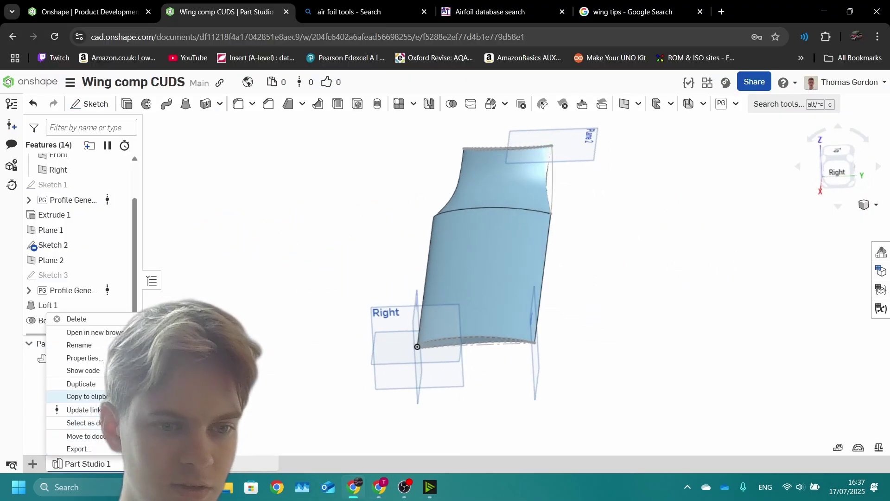
click(79, 344)
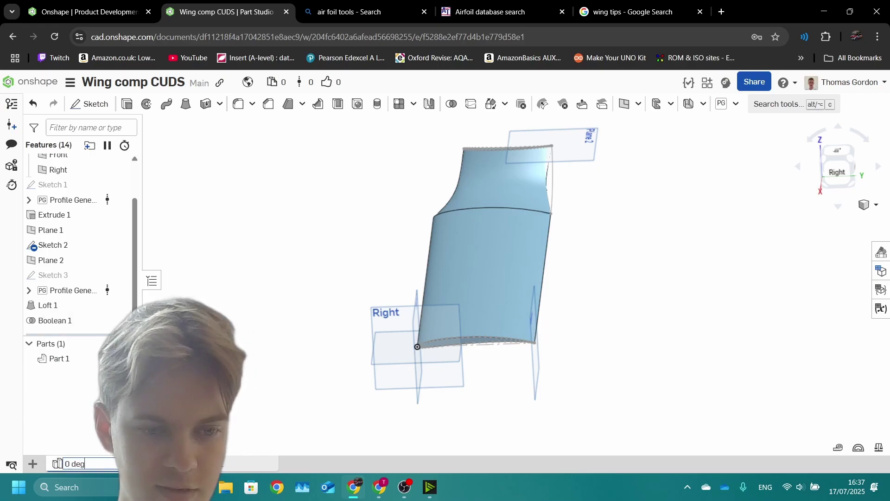
right_click(70, 463)
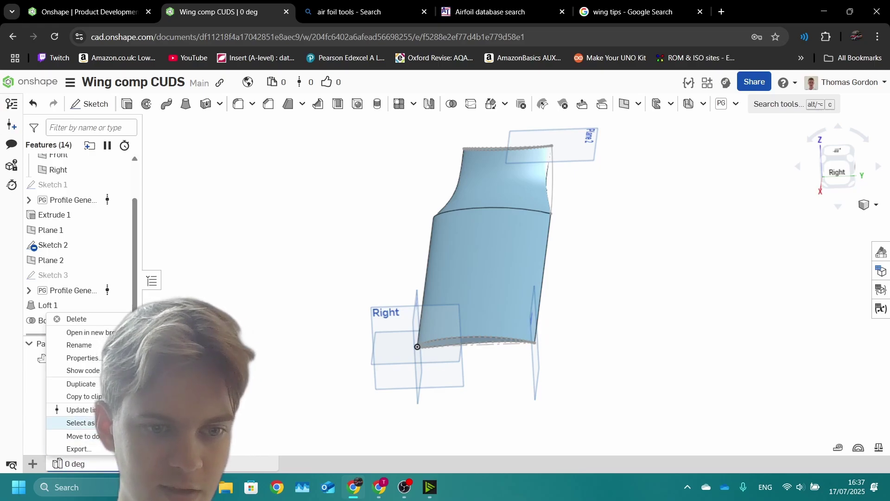
key(Escape)
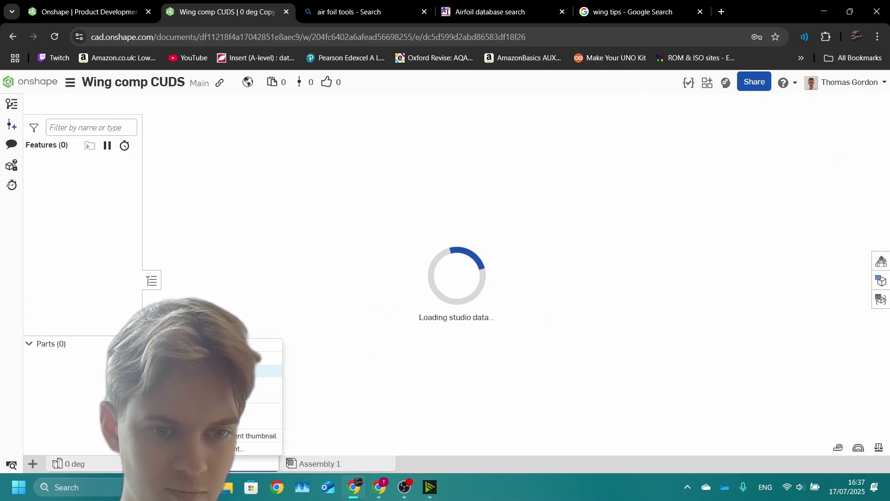
click(260, 422)
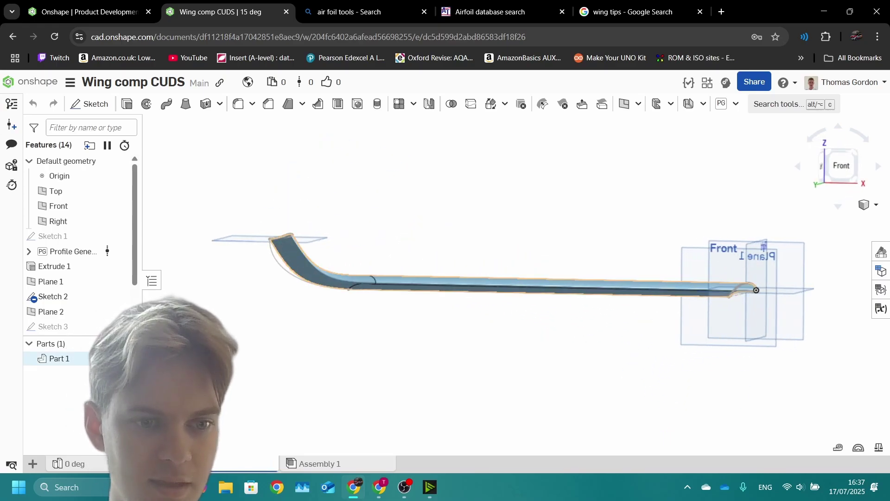
Step: Rename each studio's Part 1 to '15 deg' and '0 deg', fixing a typo
right_click(60, 358)
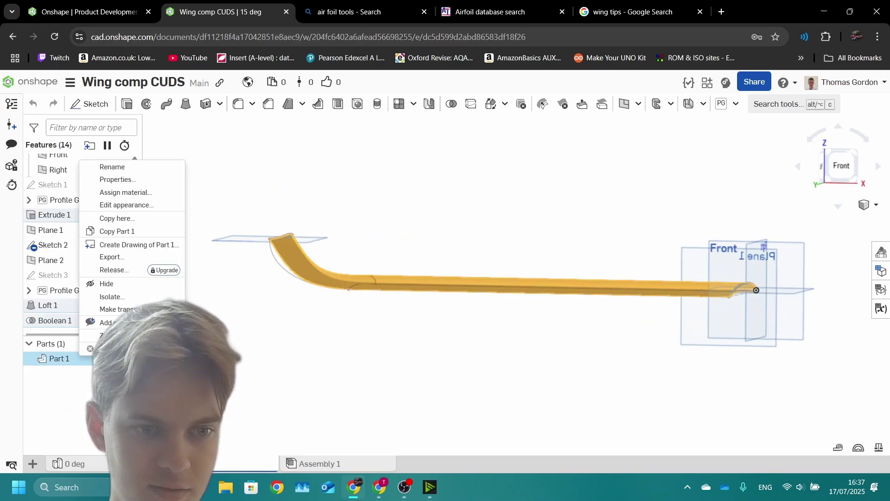
click(112, 167)
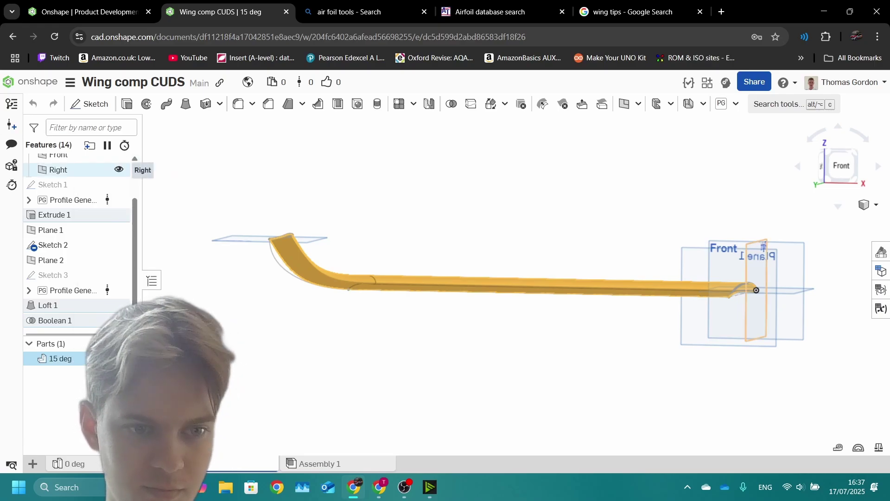
click(70, 464)
right_click(60, 358)
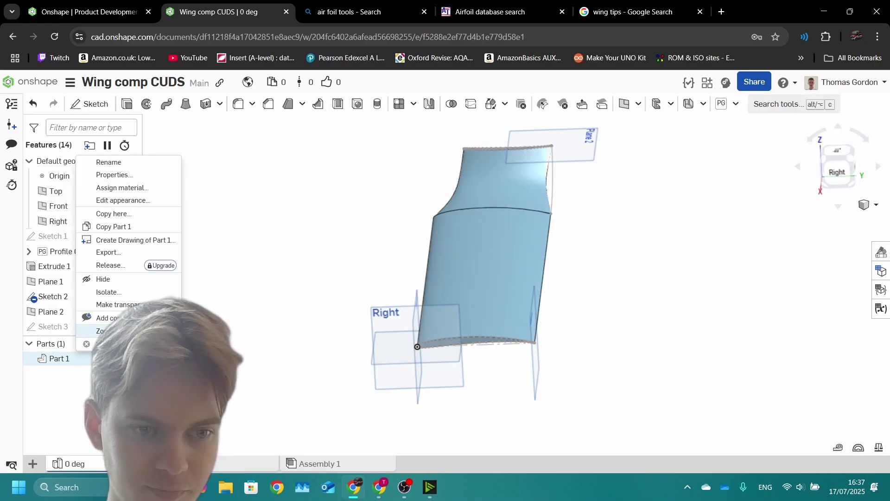
click(112, 162)
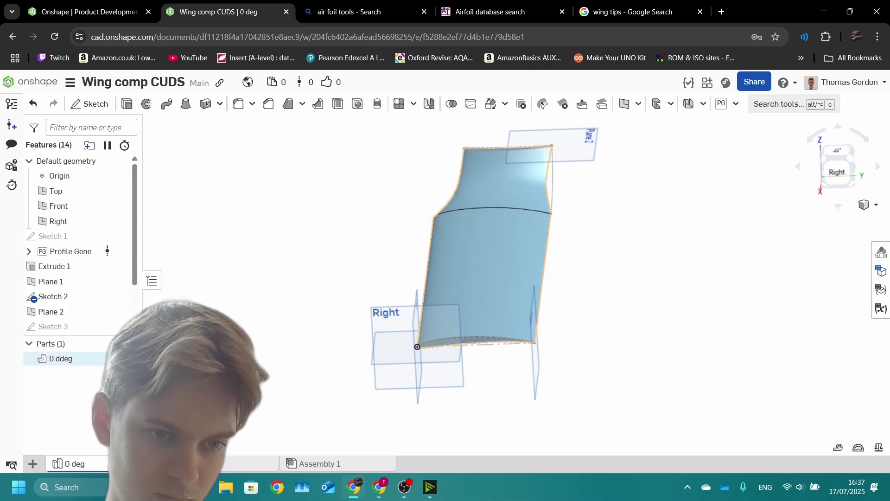
right_click(60, 358)
click(111, 167)
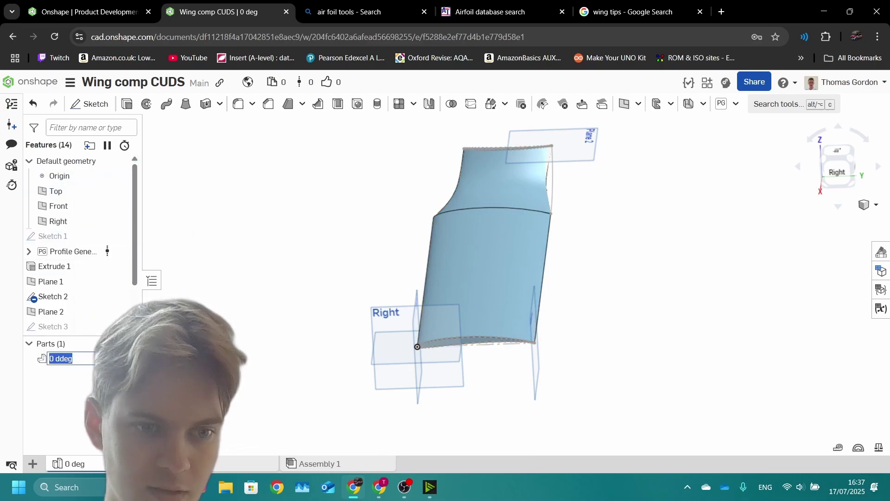
key(Right)
key(BackSpace)
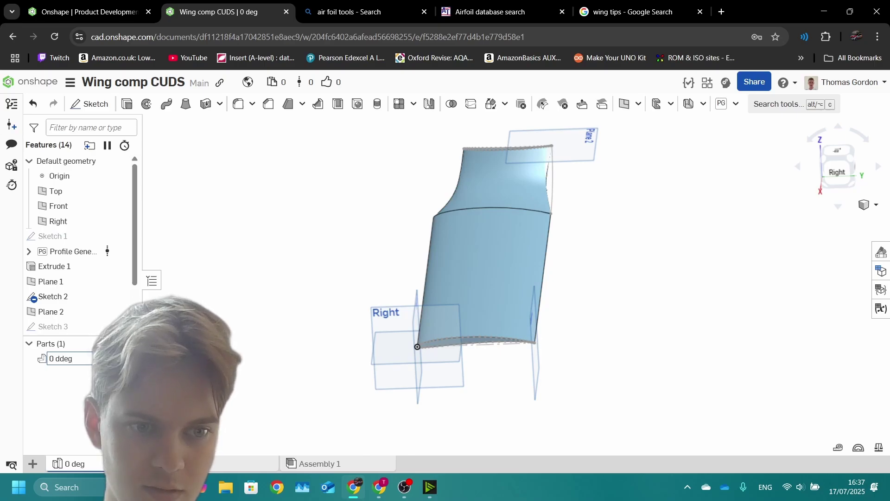
Step: In the 15 deg studio, start a Rotate transform on the 15 deg part
click(186, 463)
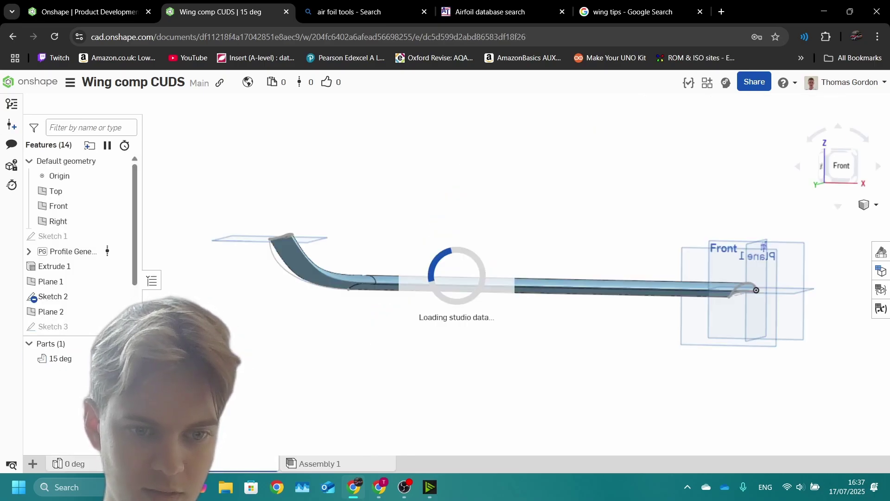
key(Up)
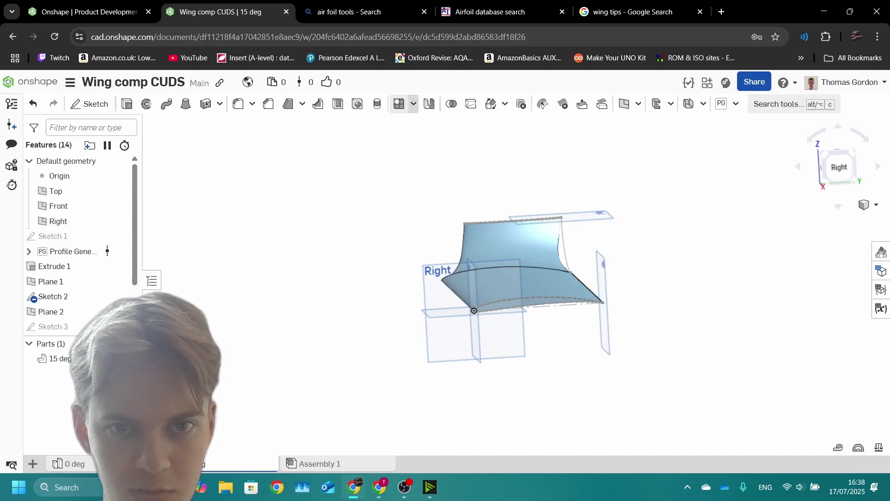
click(413, 103)
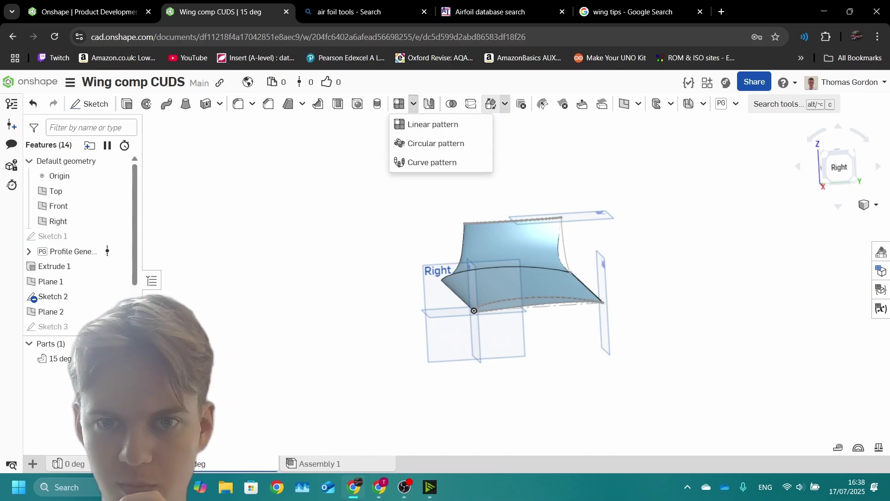
click(505, 103)
click(505, 123)
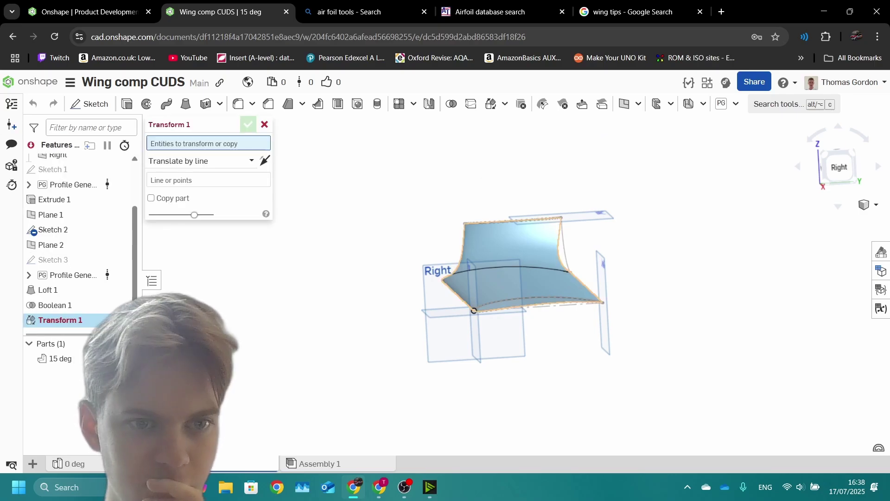
click(510, 250)
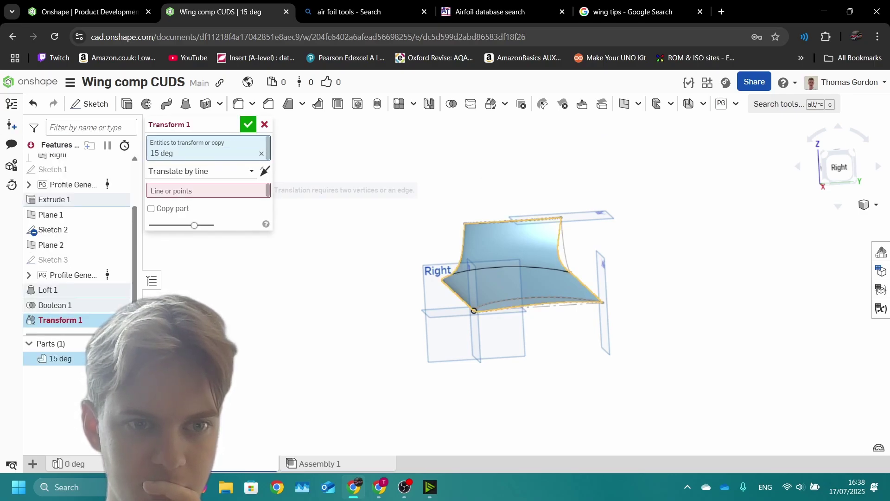
click(201, 171)
click(163, 249)
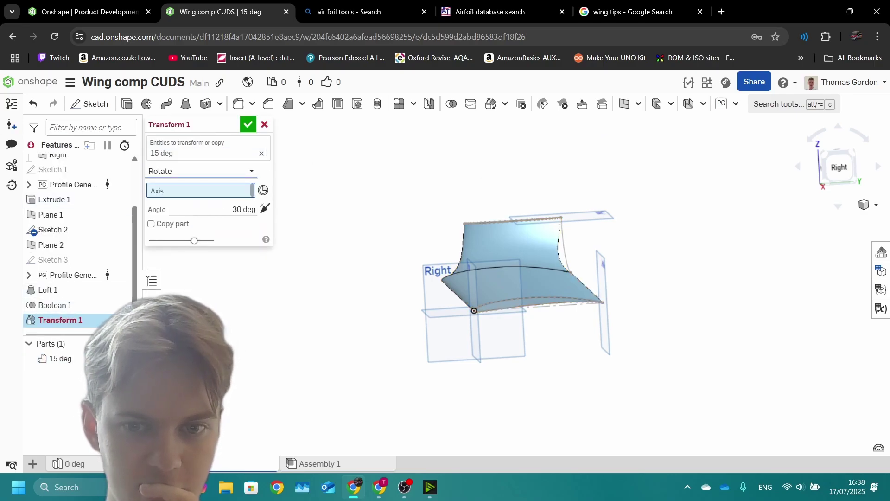
Step: Rotate the part 15 degrees about the Sketch 2 edge and confirm
key(shift+7)
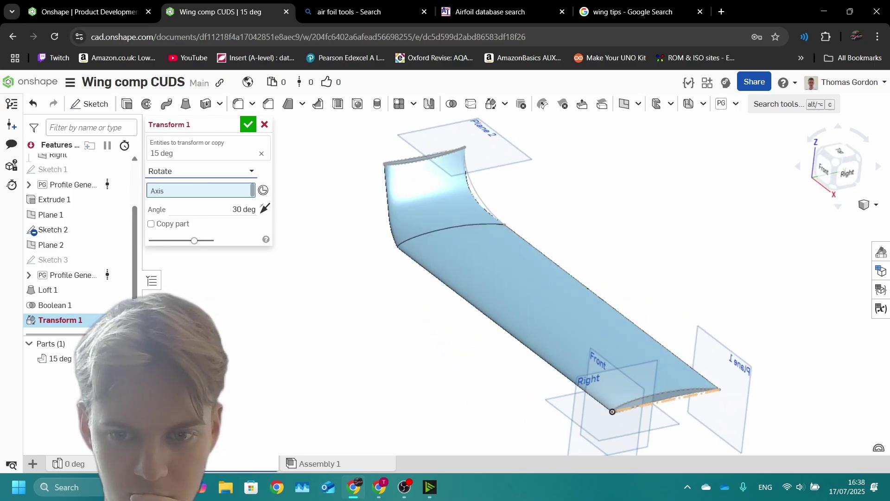
click(556, 265)
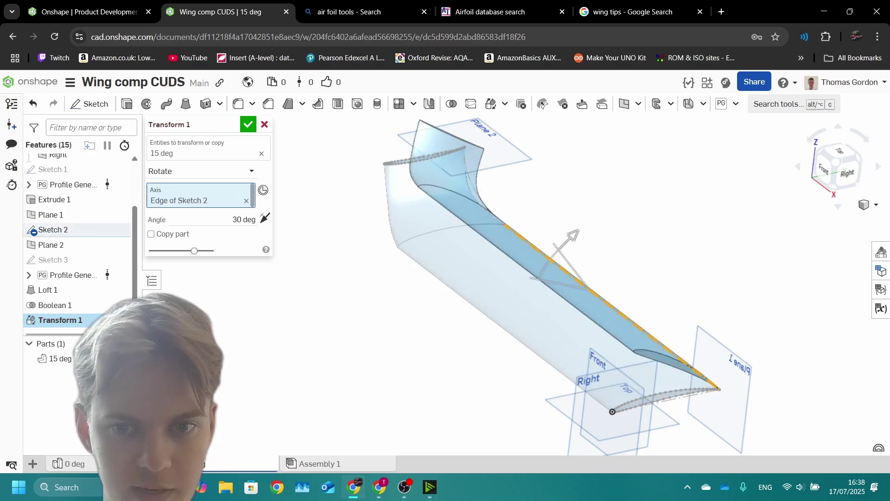
key(shift+4)
click(243, 219)
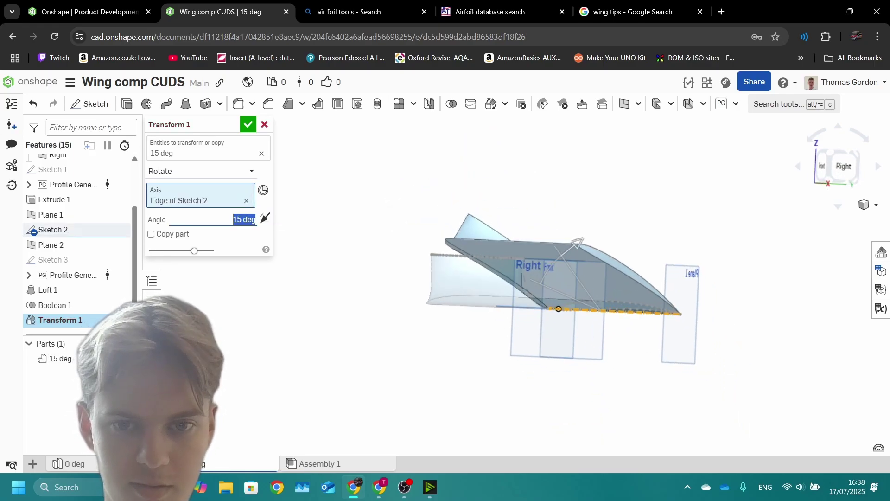
key(shift+4)
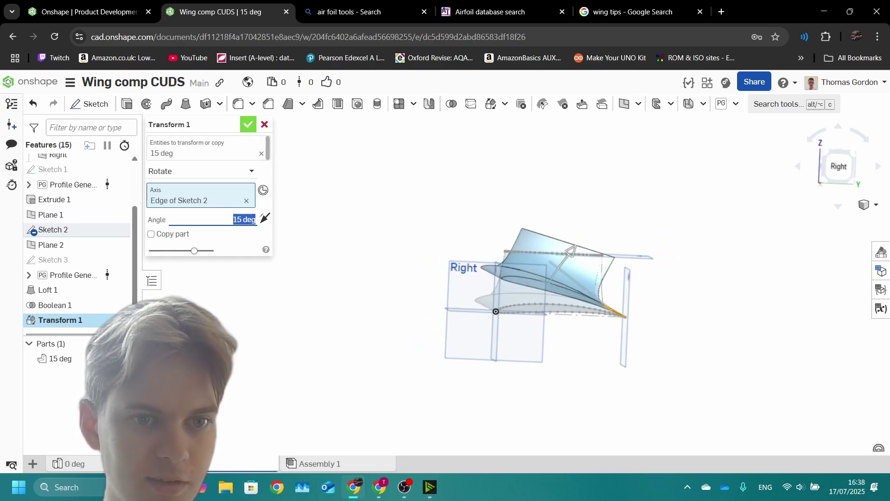
key(Return)
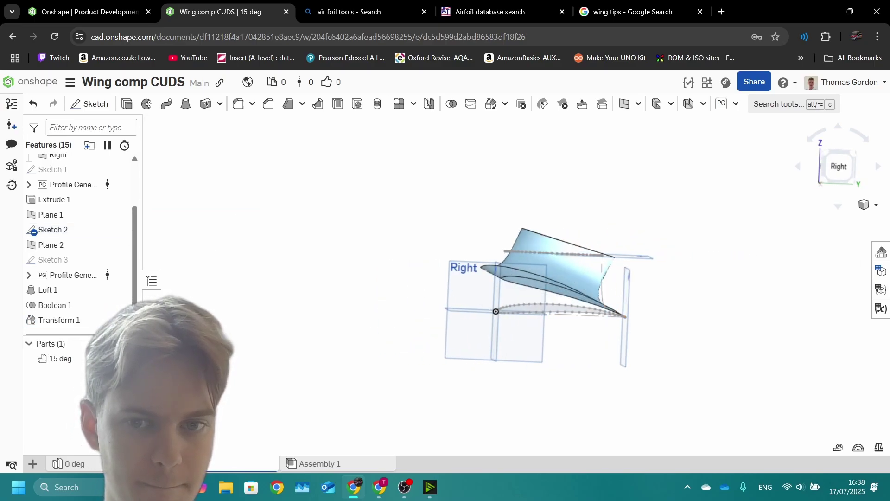
Step: Check the rotated wing from the Front view, then return to the '0 deg' Part Studio
key(shift+1)
right_drag(738, 312, 749, 290)
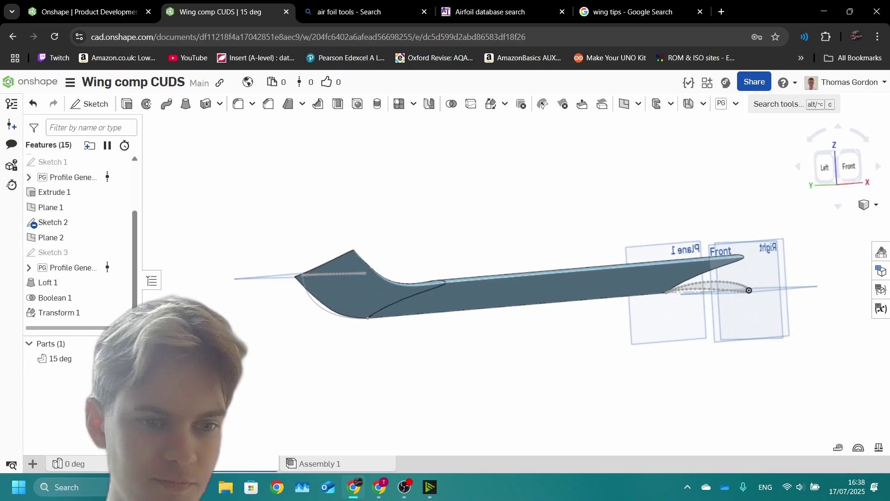
click(69, 463)
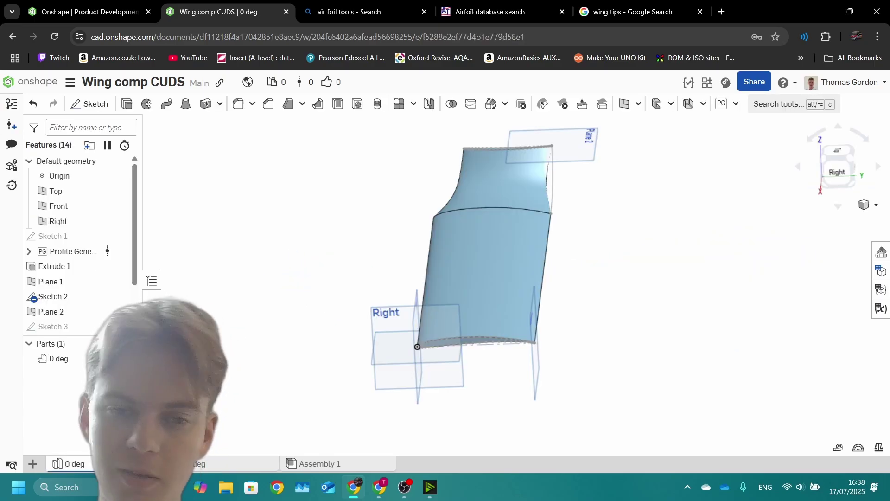